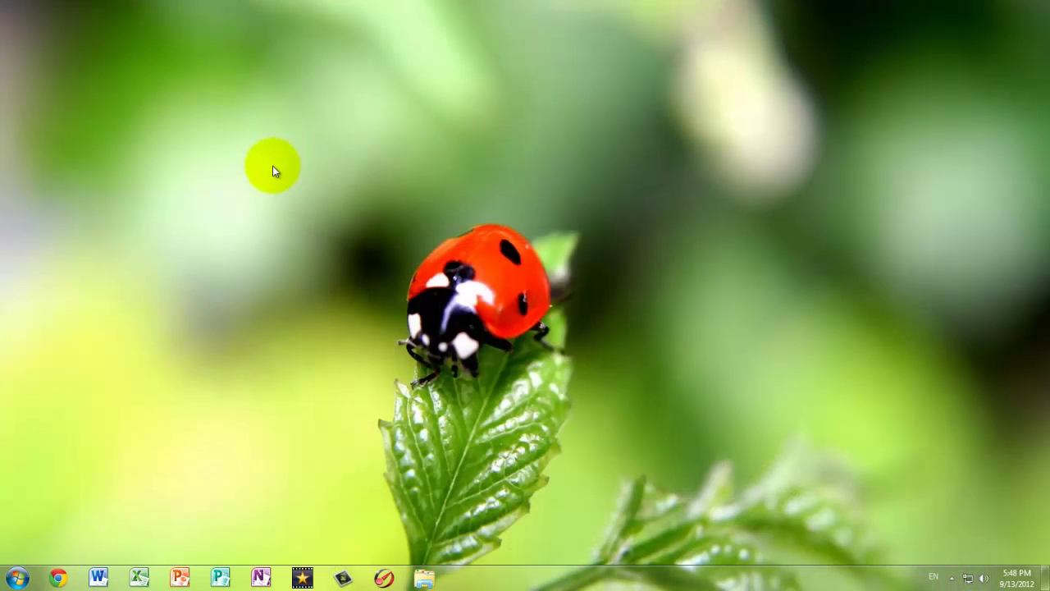
Open the Local Area Connection's network details from the network settings and move the details window clear of the status window
{"action": "left_click", "coordinate": [952, 580]}
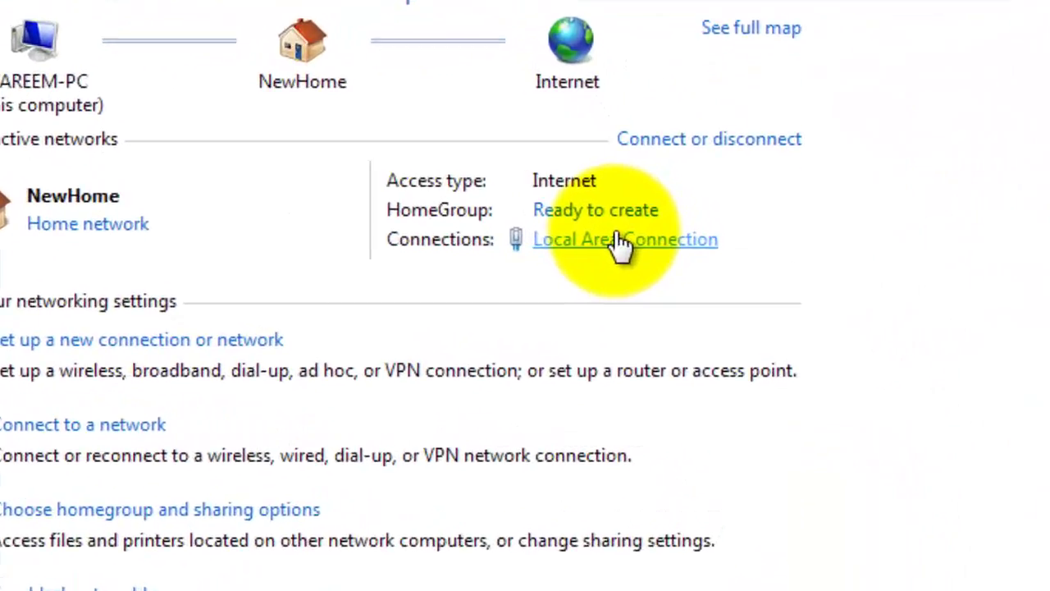
{"action": "left_click", "coordinate": [705, 335]}
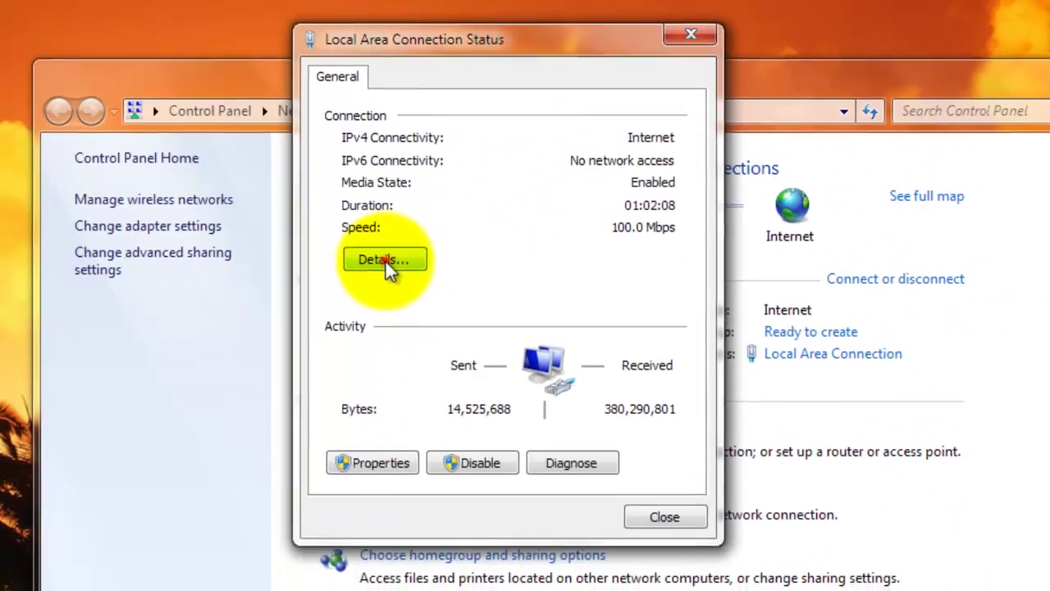
{"action": "left_click", "coordinate": [377, 277]}
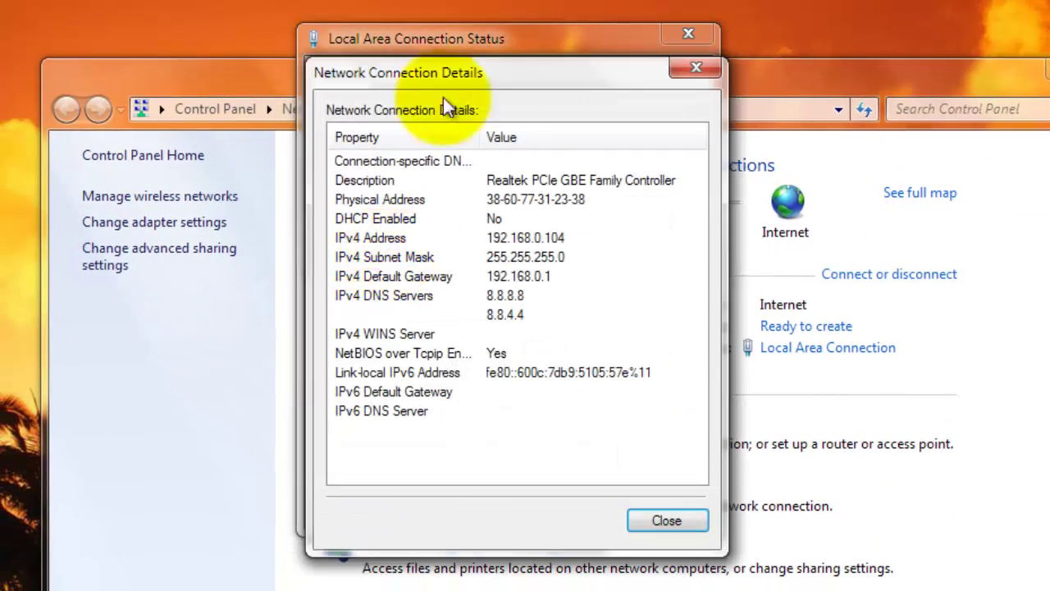
{"action": "left_click_drag", "start_coordinate": [499, 99], "coordinate": [775, 153]}
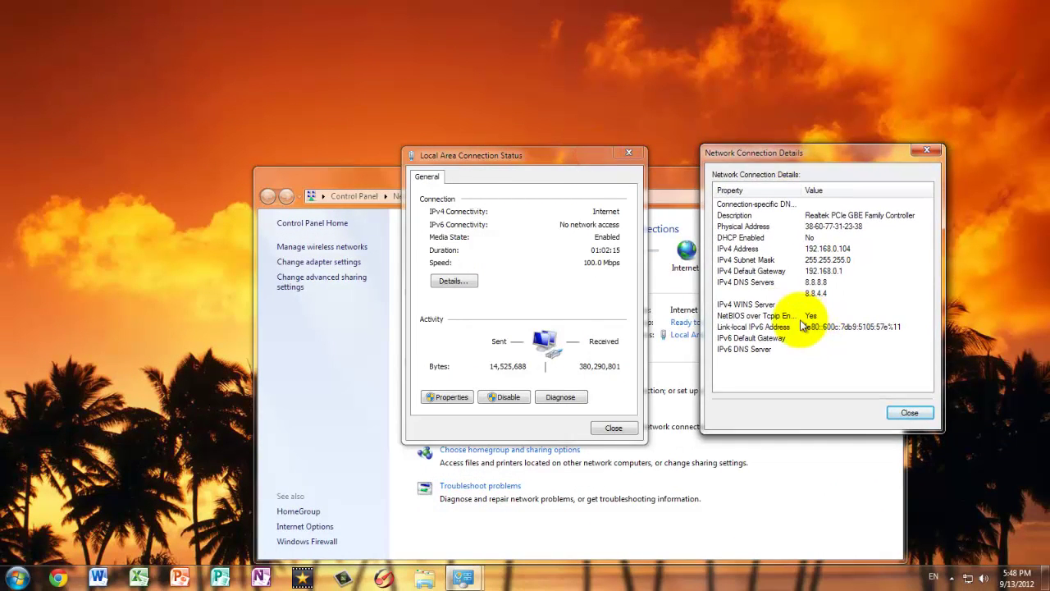
Open a blank Notepad document and enlarge its window
{"action": "key", "text": "super"}
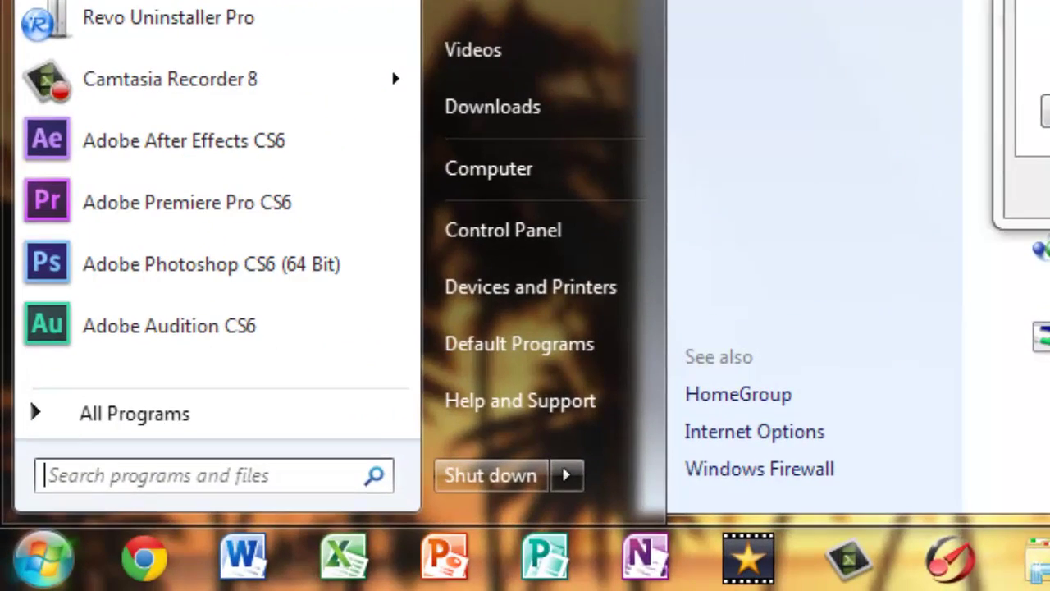
{"action": "type", "text": "note"}
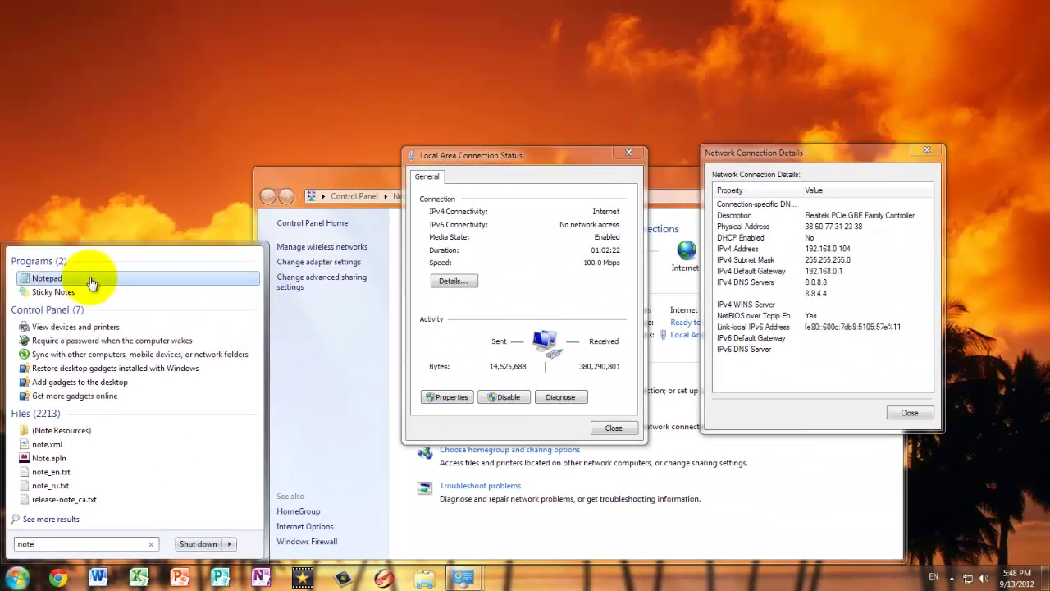
{"action": "left_click", "coordinate": [87, 276]}
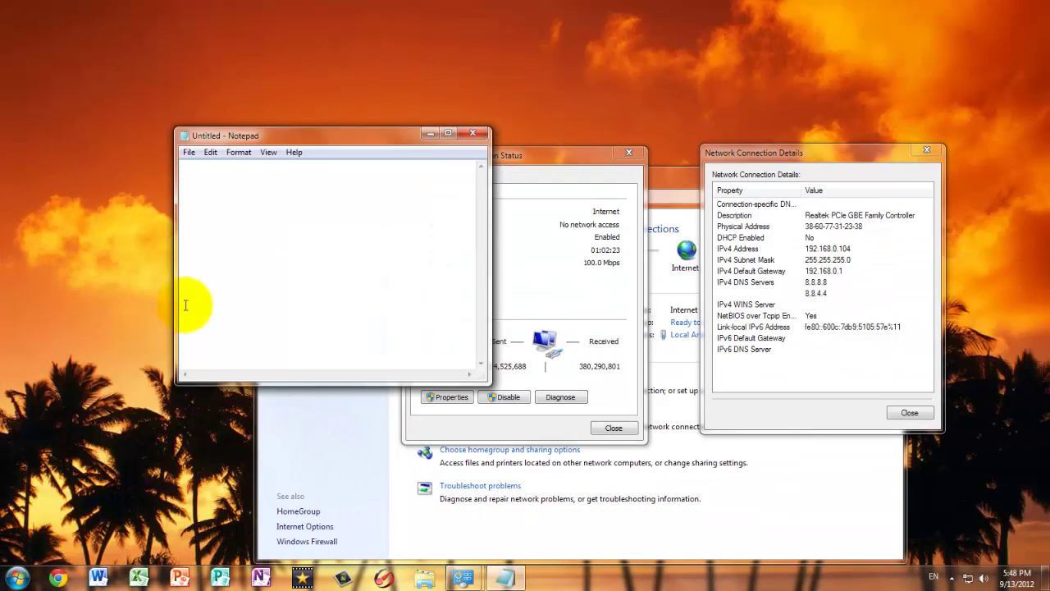
{"action": "left_click_drag", "start_coordinate": [482, 377], "coordinate": [561, 418]}
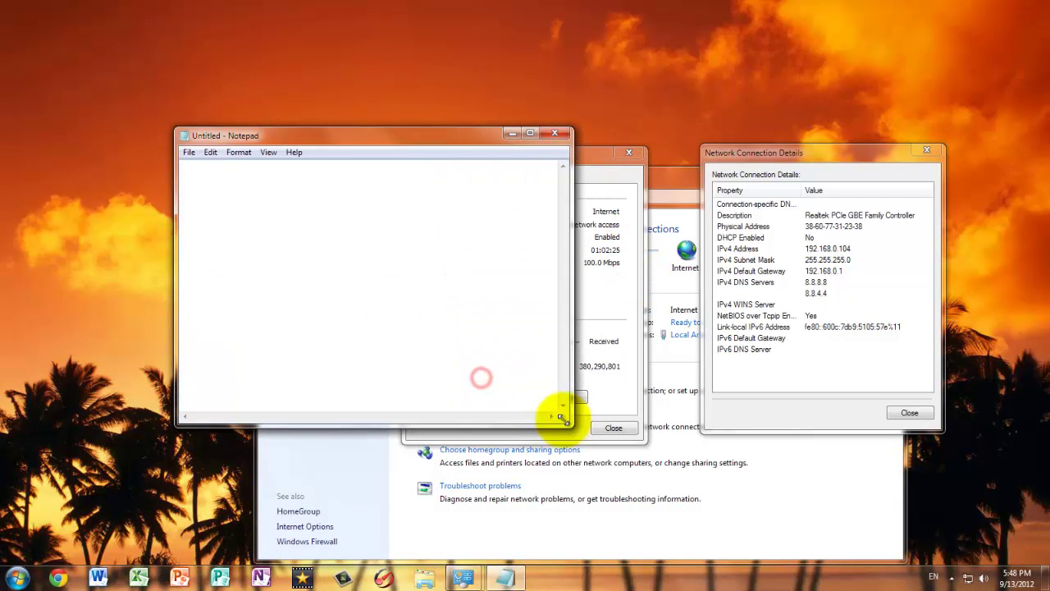
Copy the network connection details and paste them into the blank Notepad document
{"action": "left_click", "coordinate": [886, 293]}
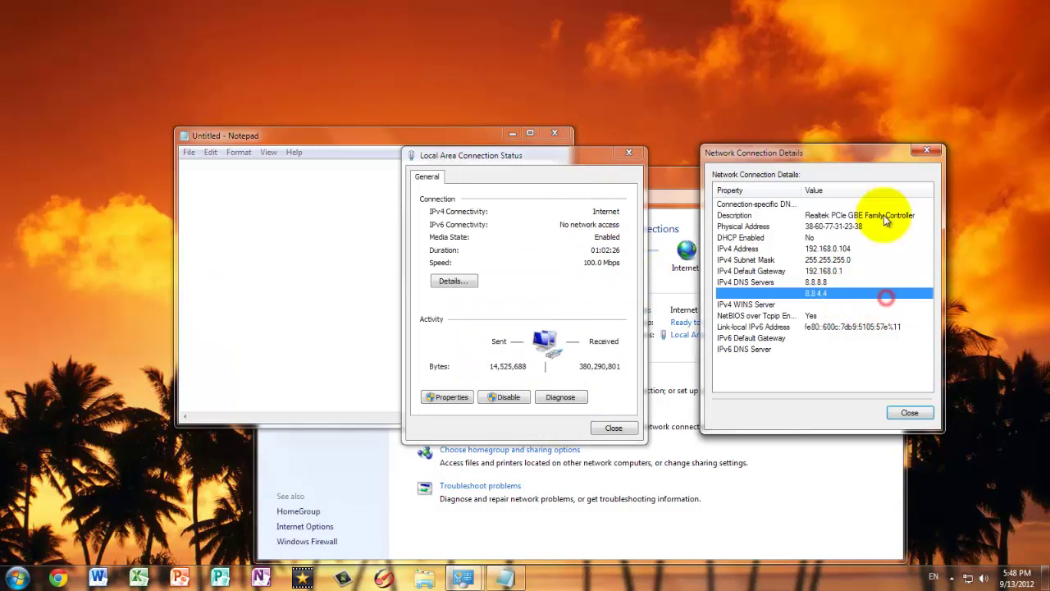
{"action": "left_click", "coordinate": [890, 271]}
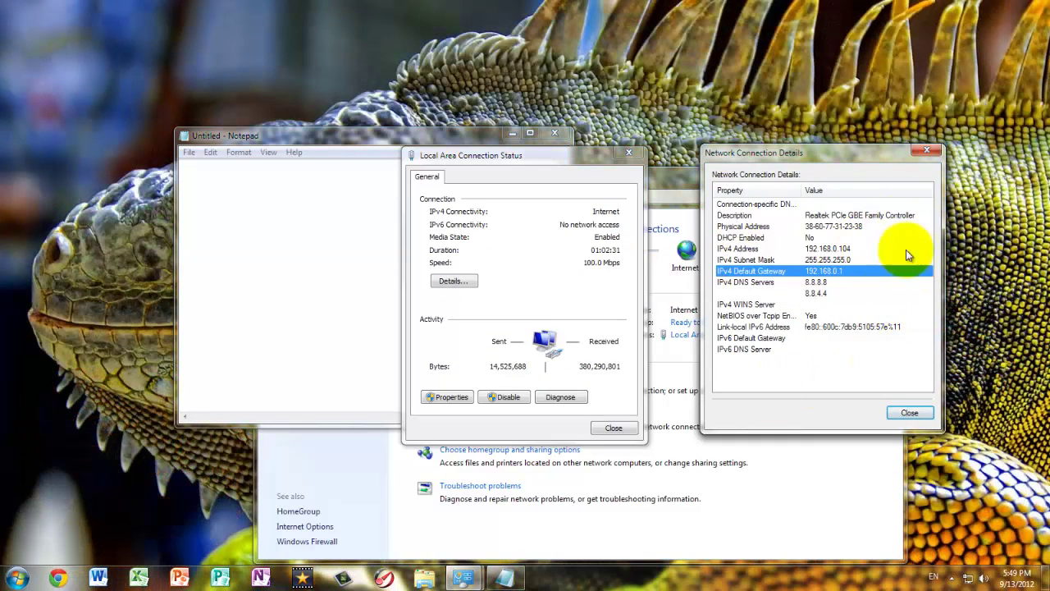
{"action": "left_click", "coordinate": [254, 242]}
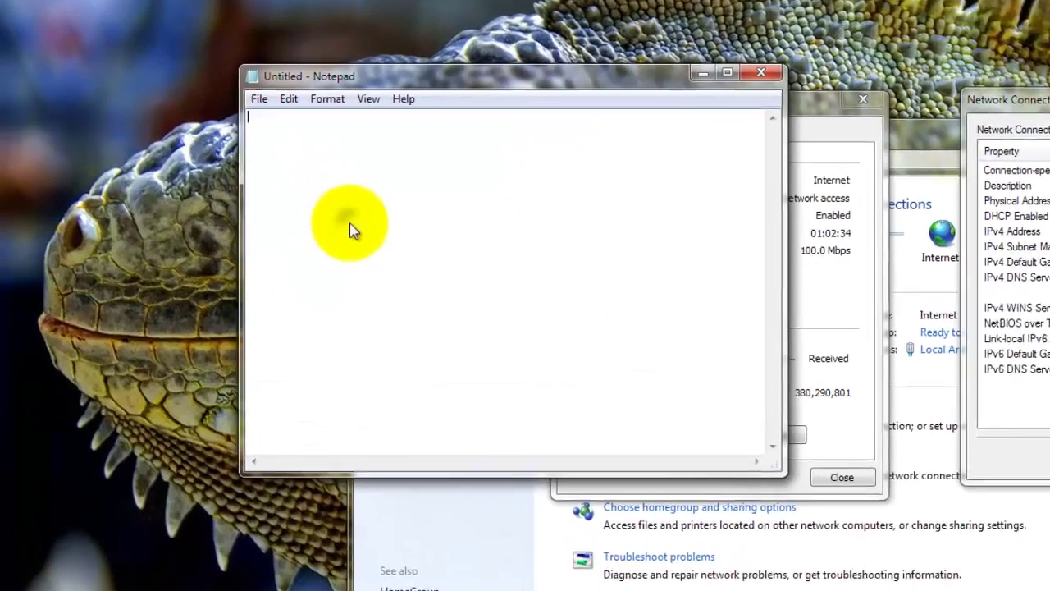
{"action": "right_click", "coordinate": [254, 242]}
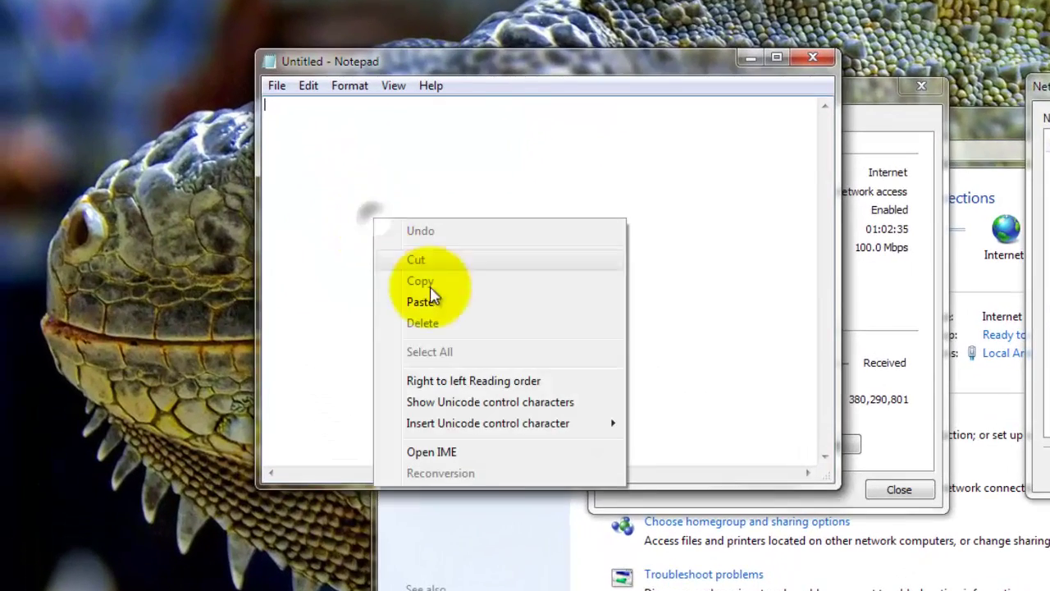
{"action": "left_click", "coordinate": [433, 301]}
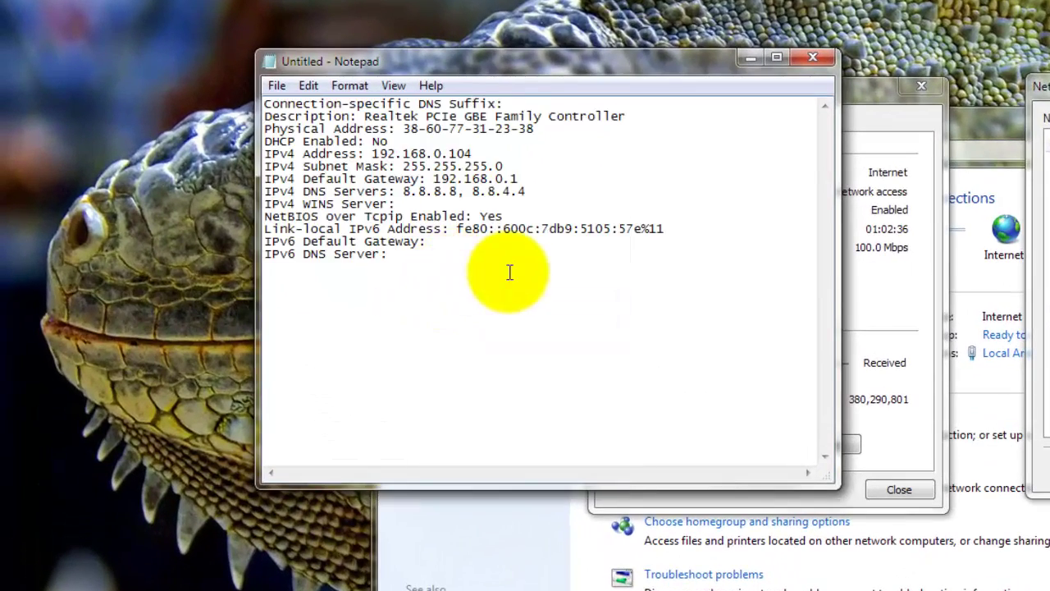
{"action": "left_click_drag", "start_coordinate": [504, 274], "coordinate": [473, 307]}
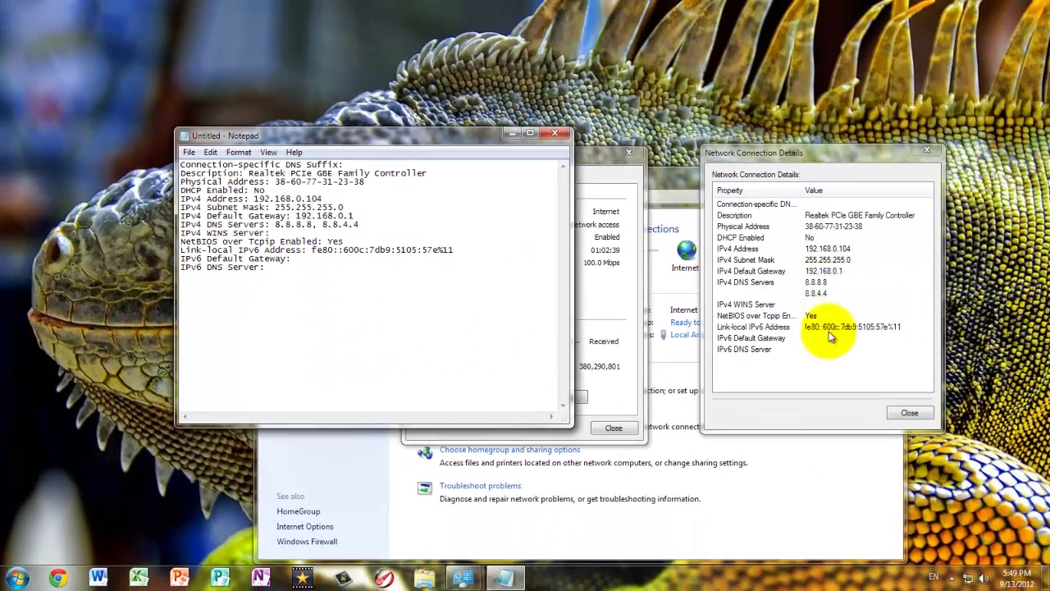
Close the network connection details, move the status window beside the notes, and open the Local Area Connection properties
{"action": "left_click", "coordinate": [832, 332]}
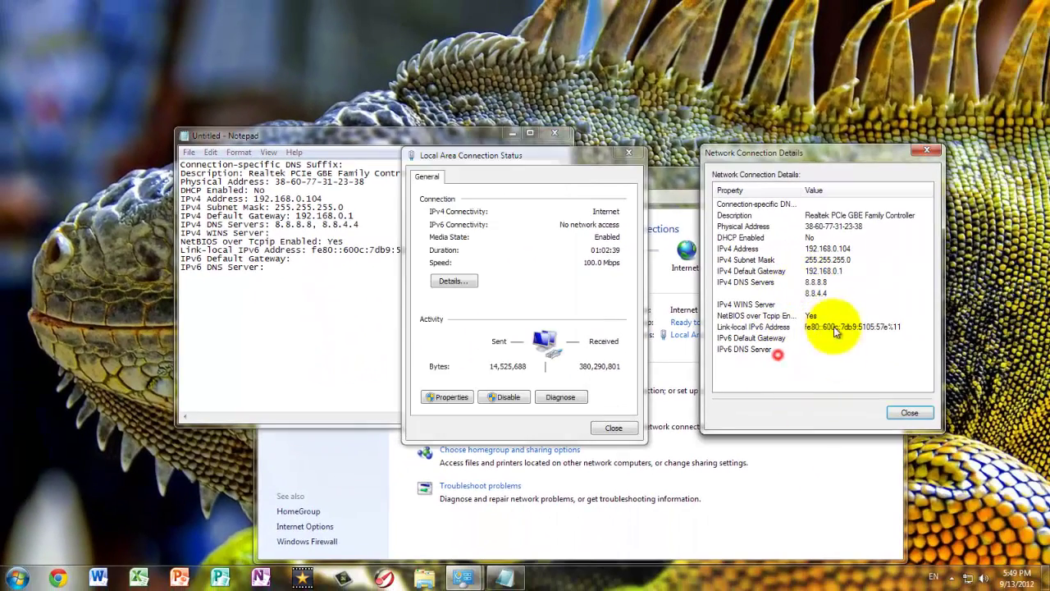
{"action": "left_click", "coordinate": [910, 412]}
{"action": "left_click_drag", "start_coordinate": [554, 162], "coordinate": [855, 152]}
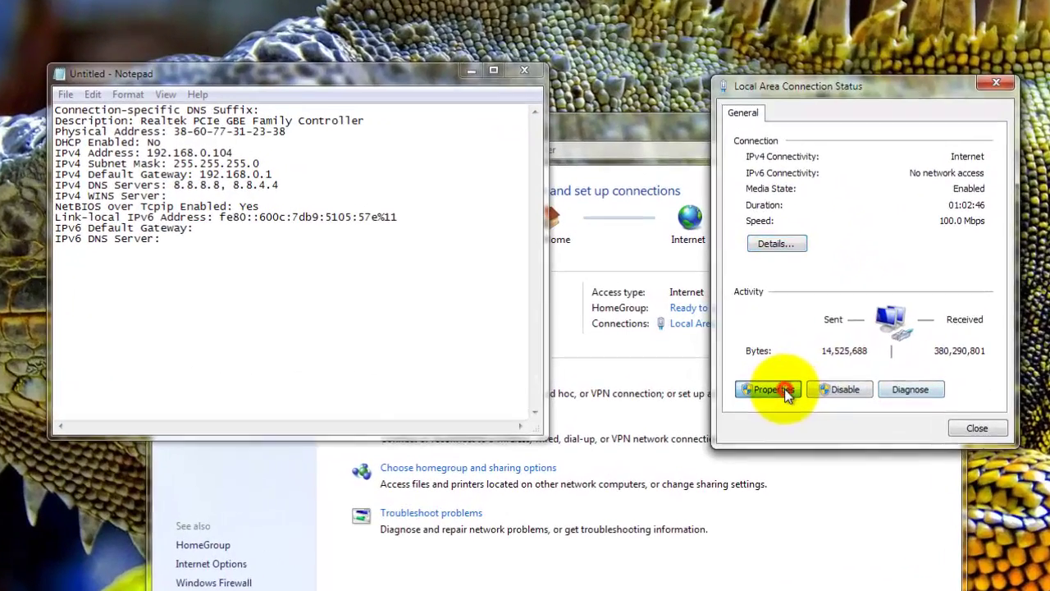
{"action": "left_click", "coordinate": [763, 387]}
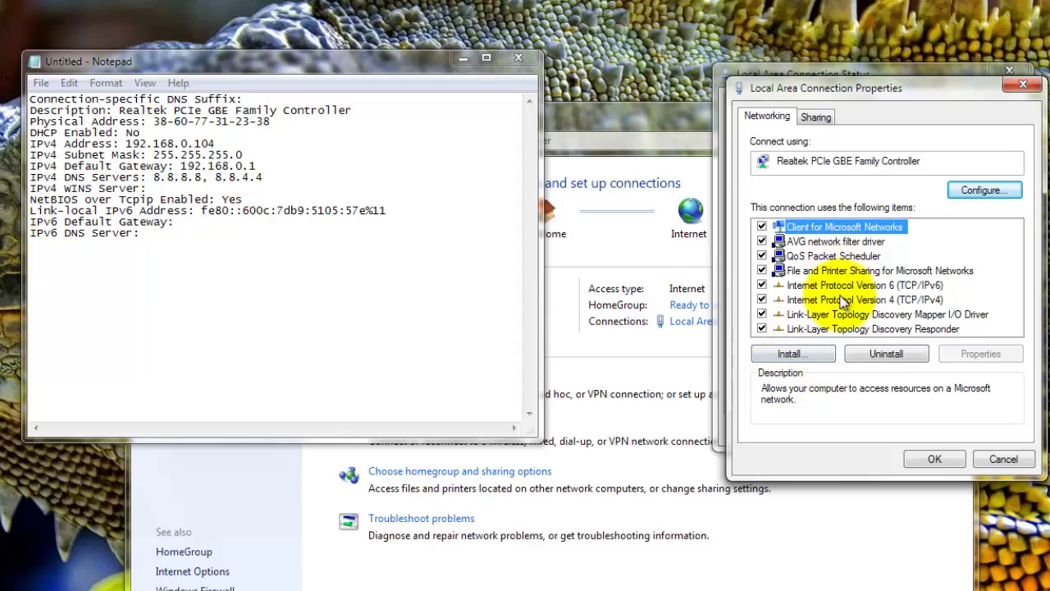
Find the IPv4 entries in the notes and open the properties of Internet Protocol Version 4 (TCP/IPv4)
{"action": "left_click", "coordinate": [839, 301]}
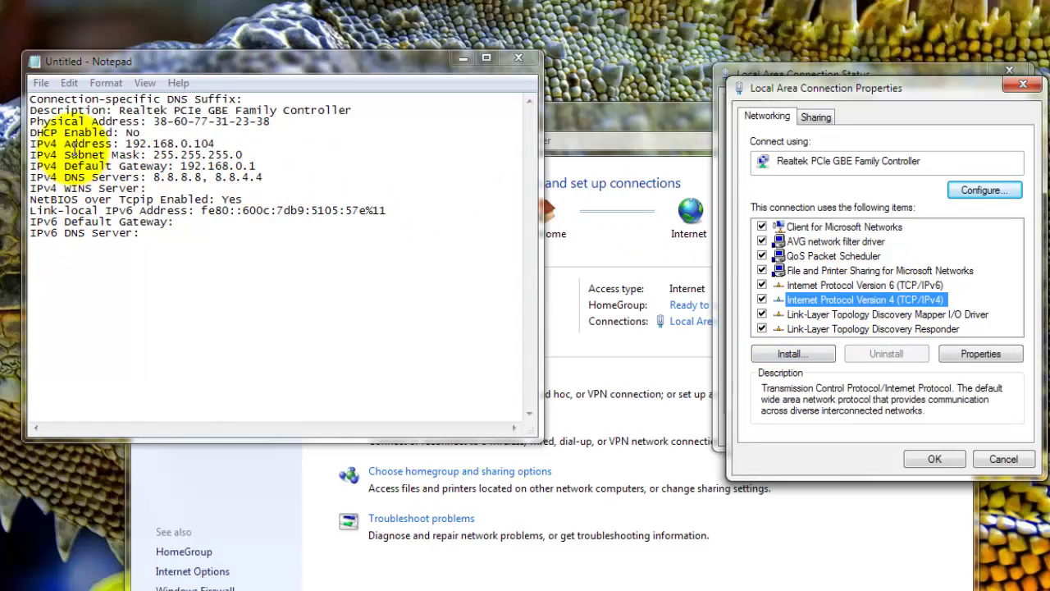
{"action": "left_click", "coordinate": [54, 144]}
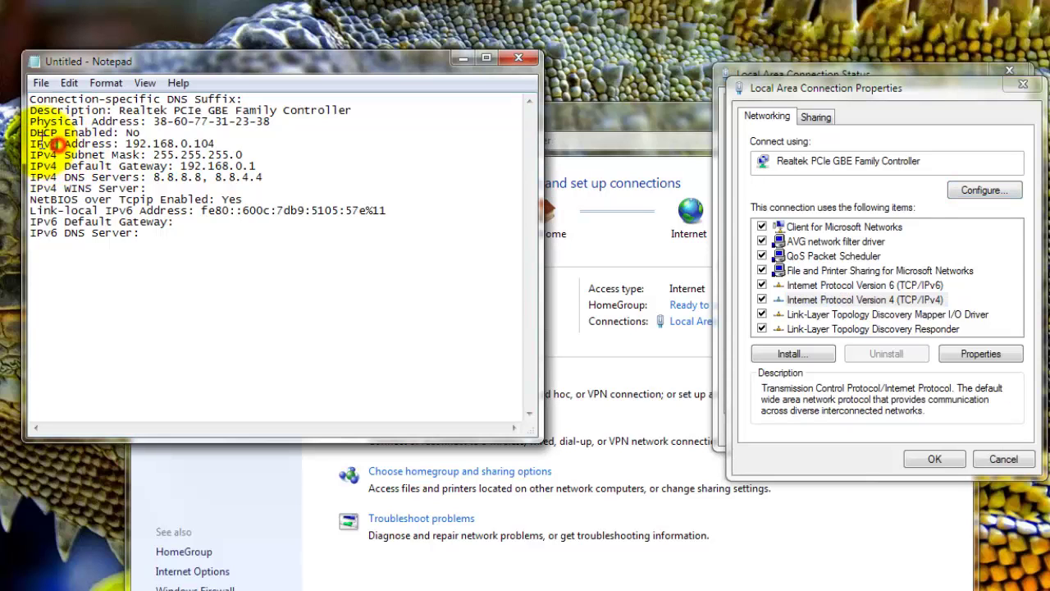
{"action": "key", "text": "shift+End"}
{"action": "left_click", "coordinate": [55, 144]}
{"action": "key", "text": "shift+End"}
{"action": "left_click", "coordinate": [58, 144]}
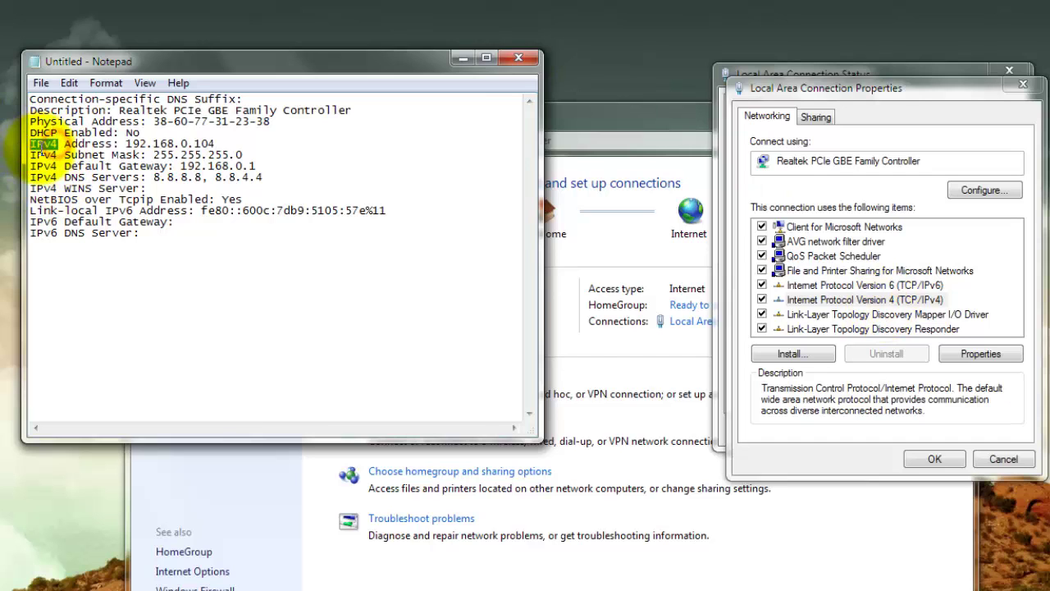
{"action": "left_click", "coordinate": [825, 301]}
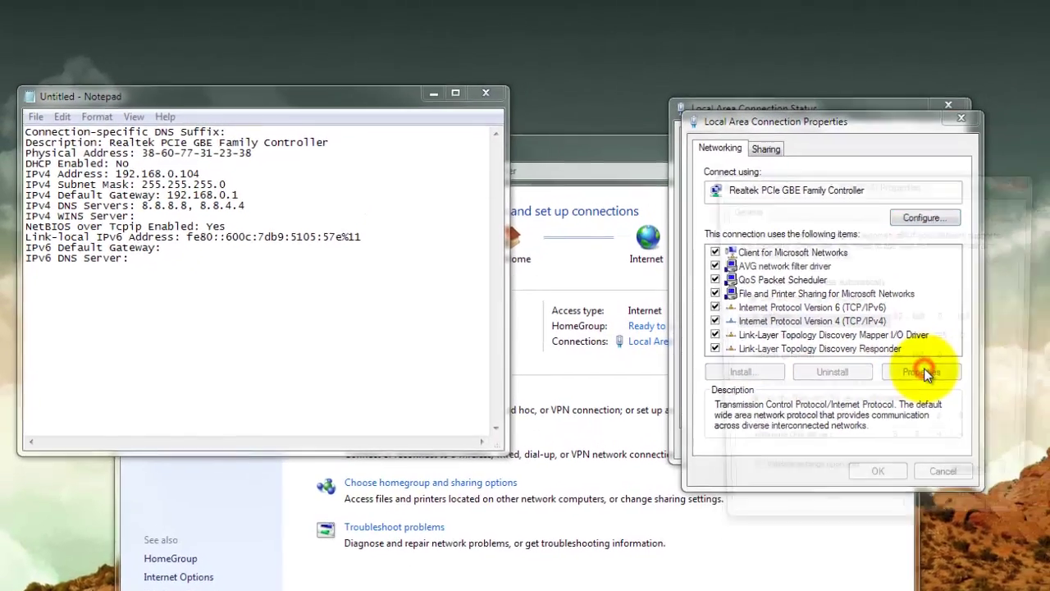
{"action": "left_click", "coordinate": [956, 362]}
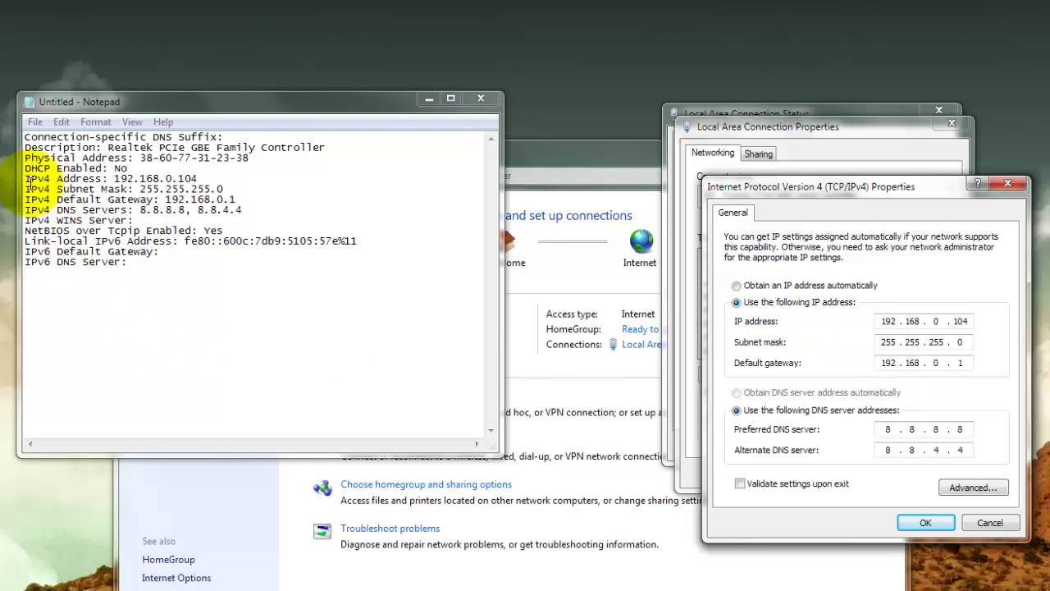
Compare the IPv4 address, subnet mask and default gateway in the notes with the static IP address fields
{"action": "left_click_drag", "start_coordinate": [24, 179], "coordinate": [289, 200]}
{"action": "left_click", "coordinate": [324, 200]}
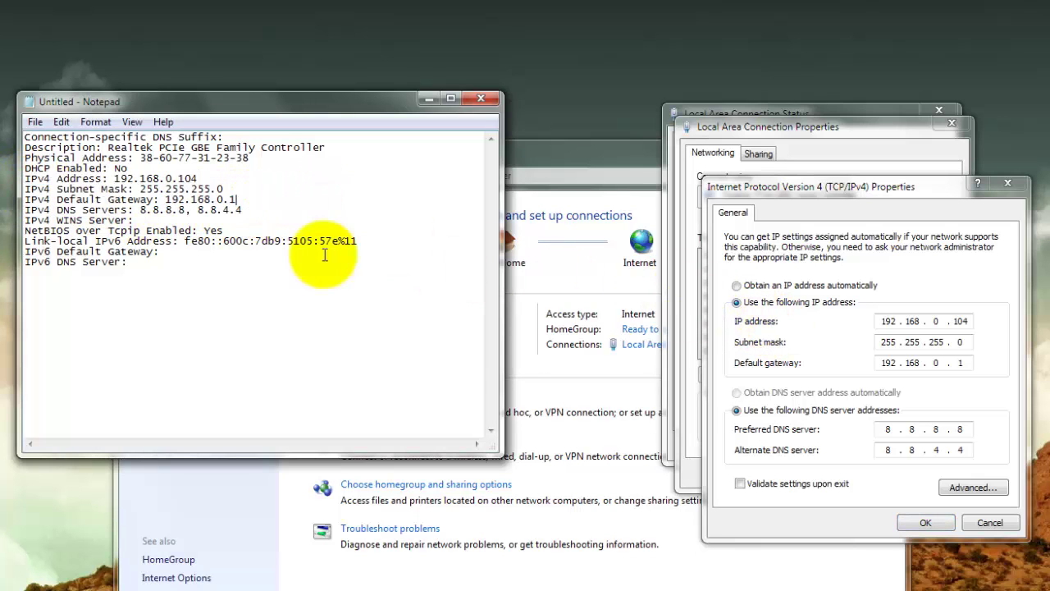
{"action": "left_click_drag", "start_coordinate": [27, 179], "coordinate": [126, 179]}
{"action": "double_click", "coordinate": [117, 178]}
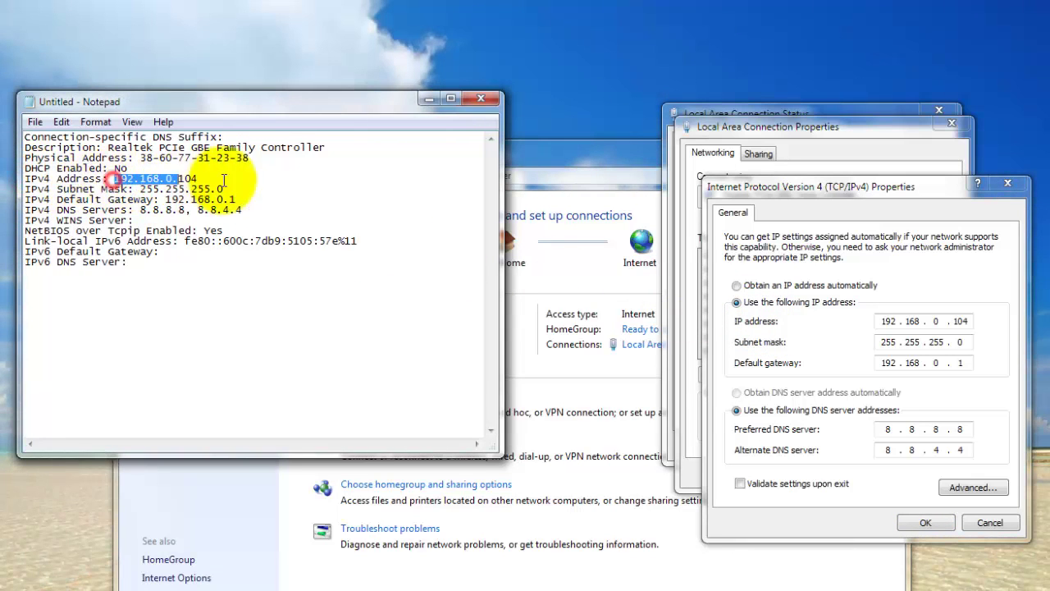
{"action": "left_click", "coordinate": [888, 321]}
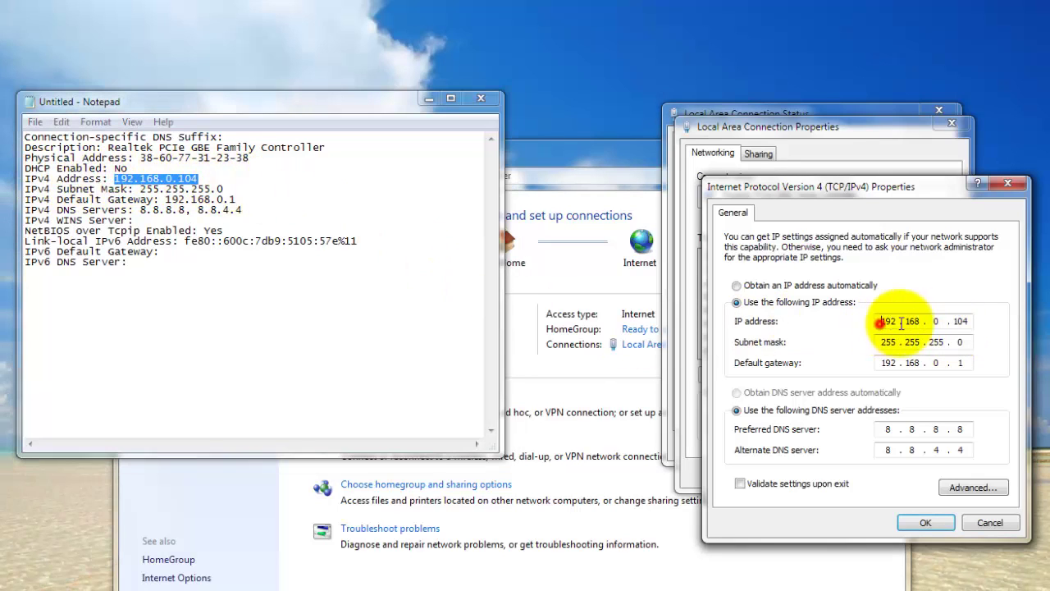
{"action": "left_click", "coordinate": [326, 234]}
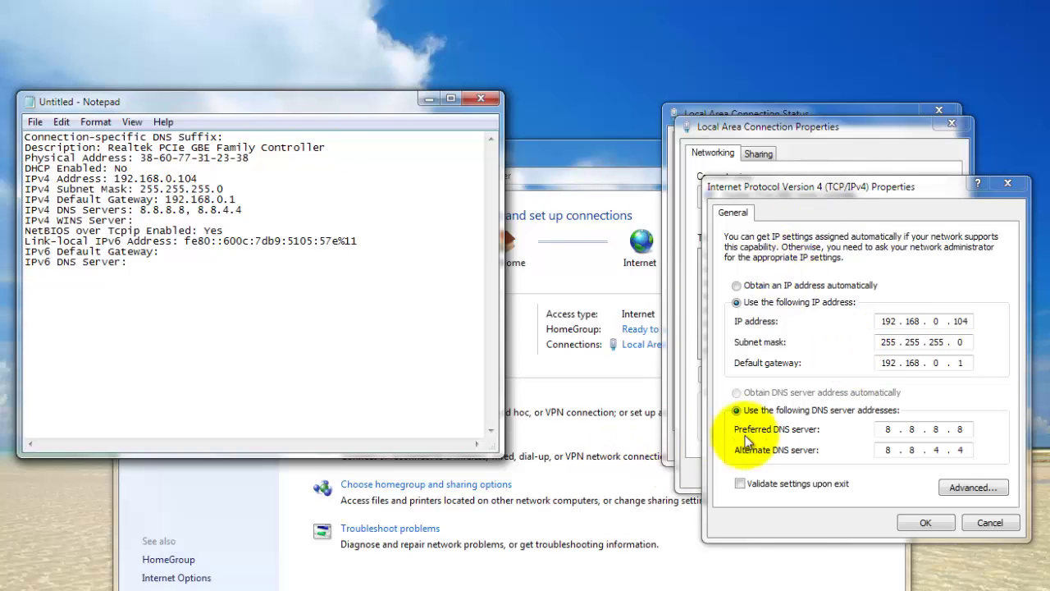
Use manual DNS server addresses, with 8.8.8.8 as the preferred server and 8.8.4.4 as the alternate
{"action": "left_click", "coordinate": [753, 394]}
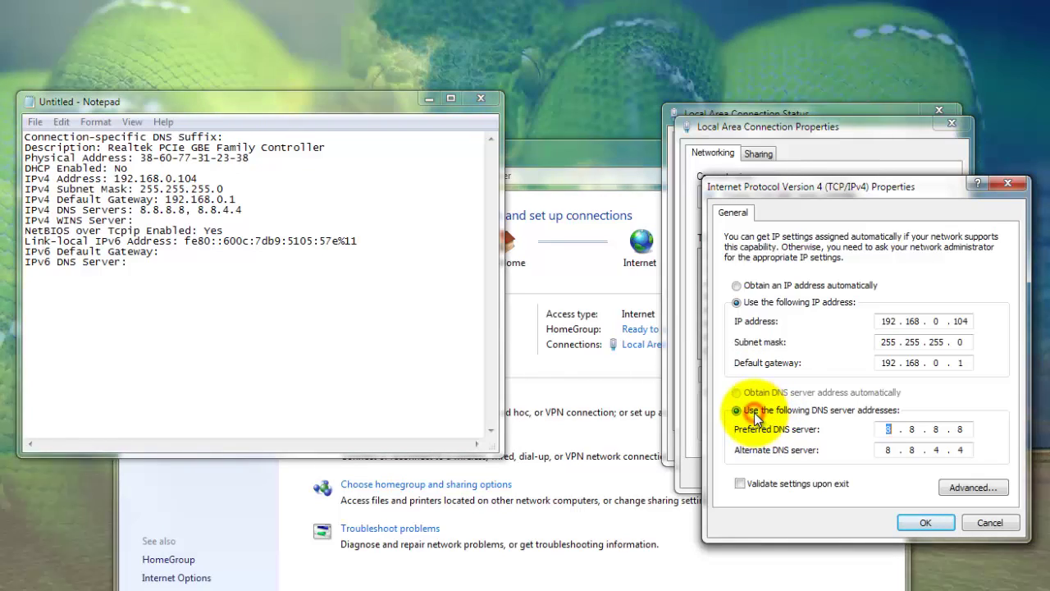
{"action": "left_click", "coordinate": [754, 411]}
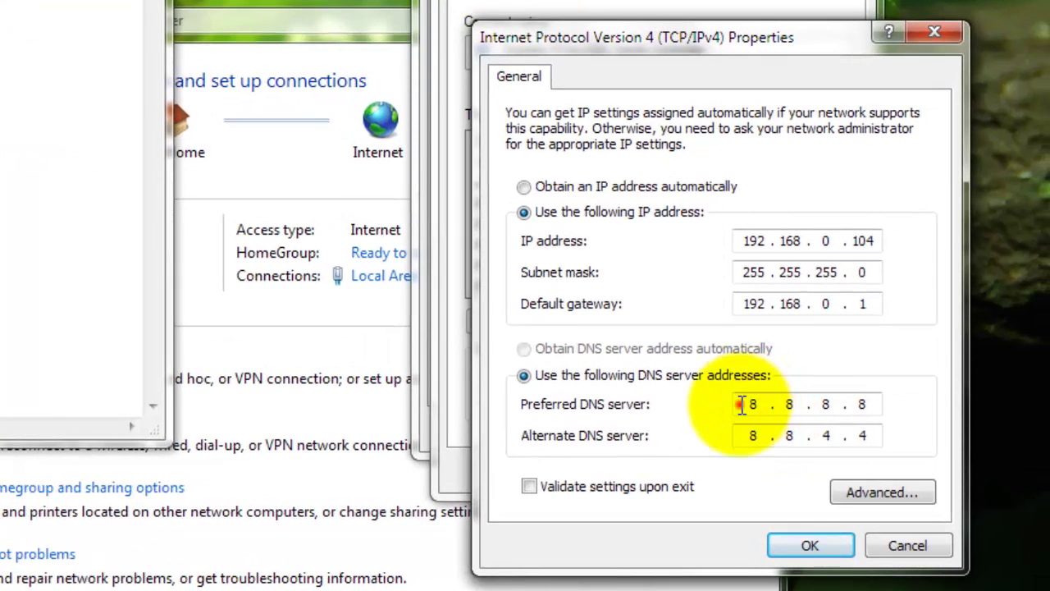
{"action": "double_click", "coordinate": [825, 403]}
{"action": "double_click", "coordinate": [746, 435]}
{"action": "double_click", "coordinate": [789, 435]}
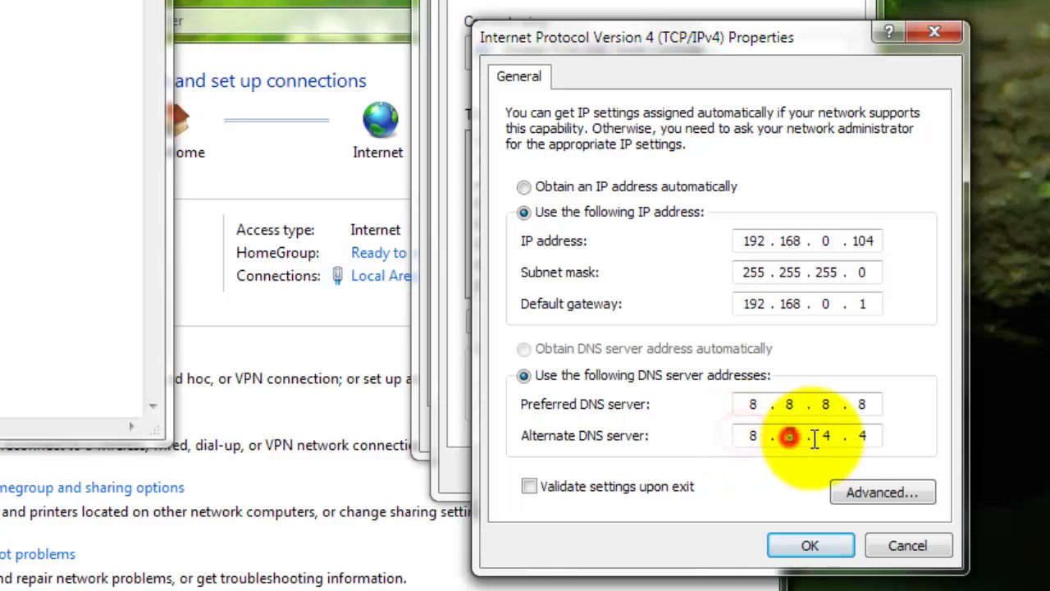
{"action": "double_click", "coordinate": [824, 435]}
{"action": "type", "text": "4"}
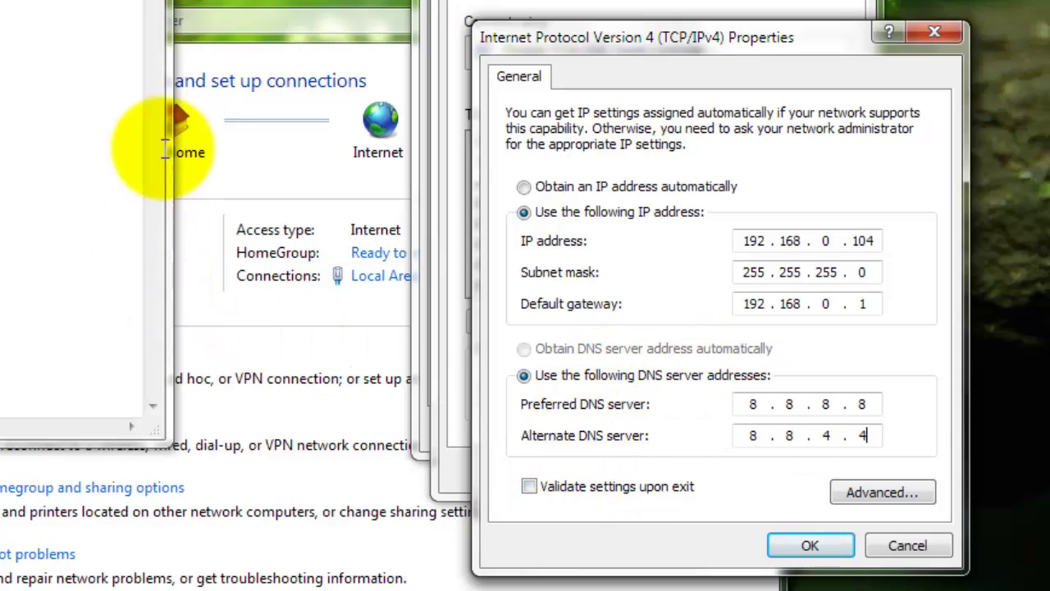
{"action": "left_click", "coordinate": [752, 402]}
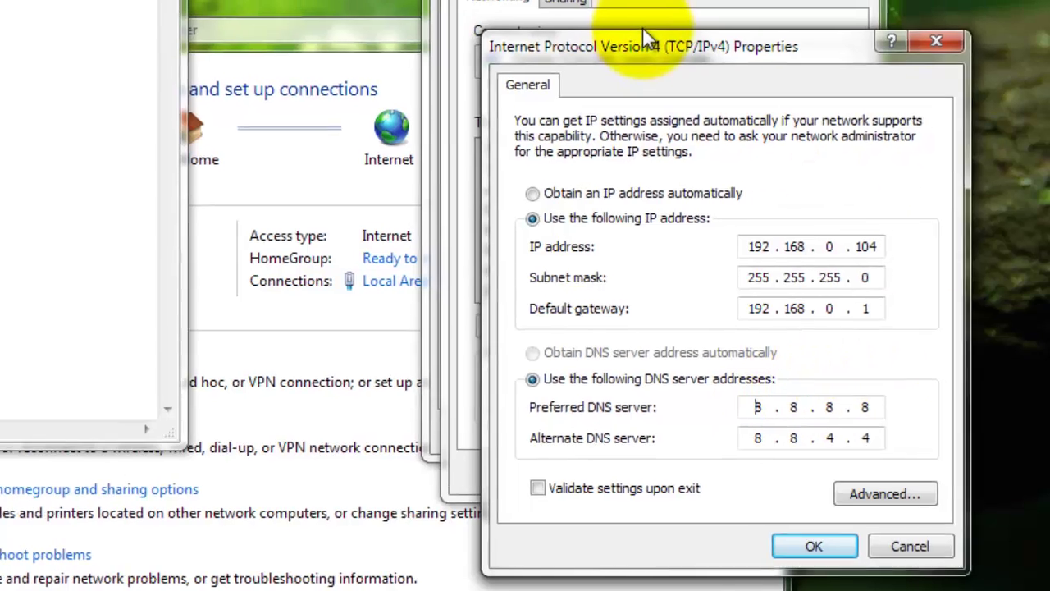
Apply the IPv4 settings and close the Local Area Connection properties and status windows
{"action": "left_click_drag", "start_coordinate": [643, 27], "coordinate": [713, 61]}
{"action": "left_click_drag", "start_coordinate": [631, 58], "coordinate": [616, 77]}
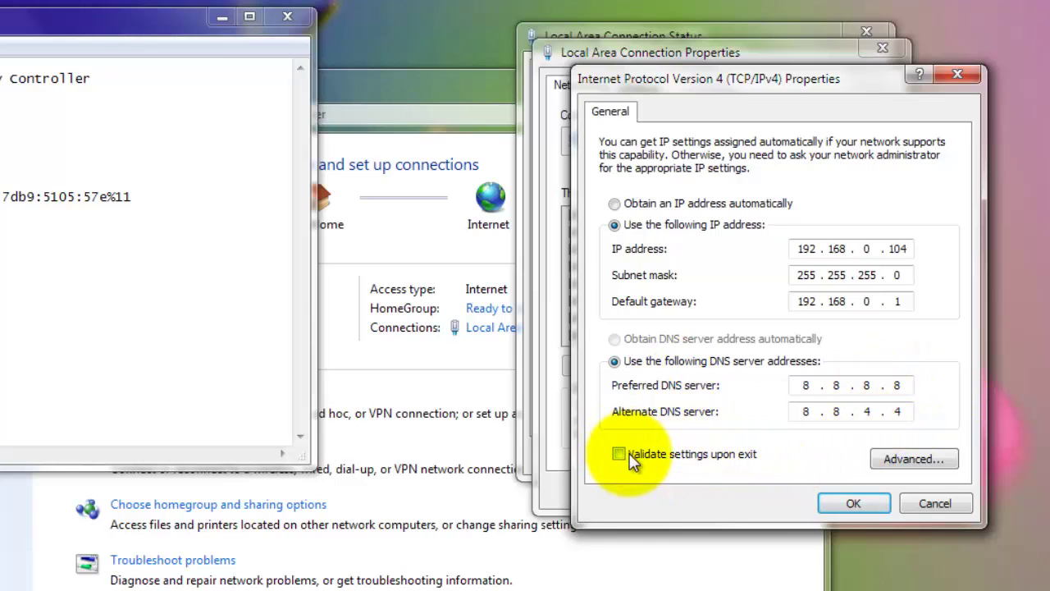
{"action": "left_click", "coordinate": [848, 505]}
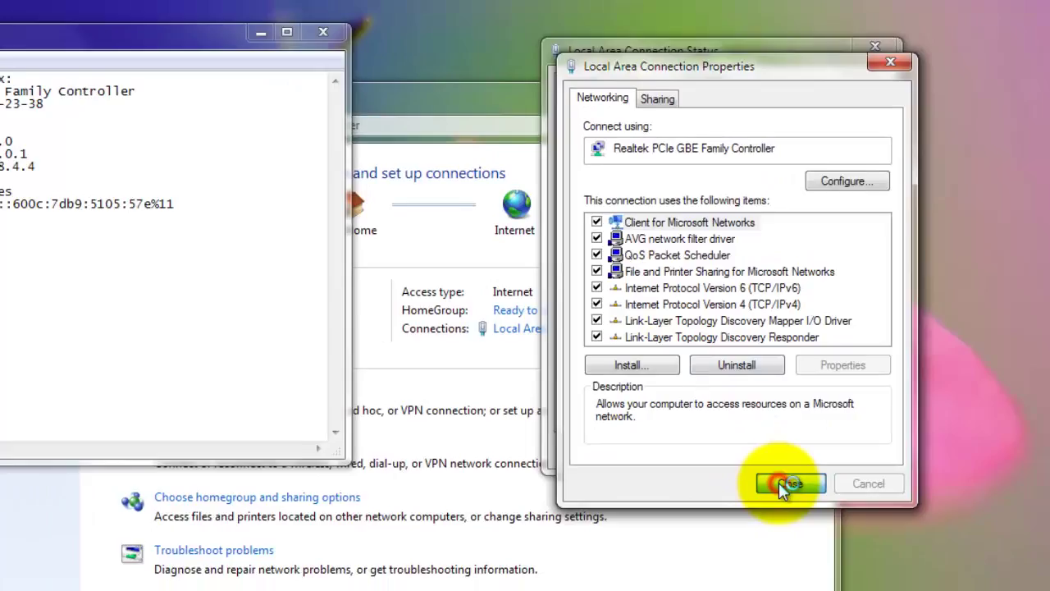
{"action": "left_click", "coordinate": [778, 489]}
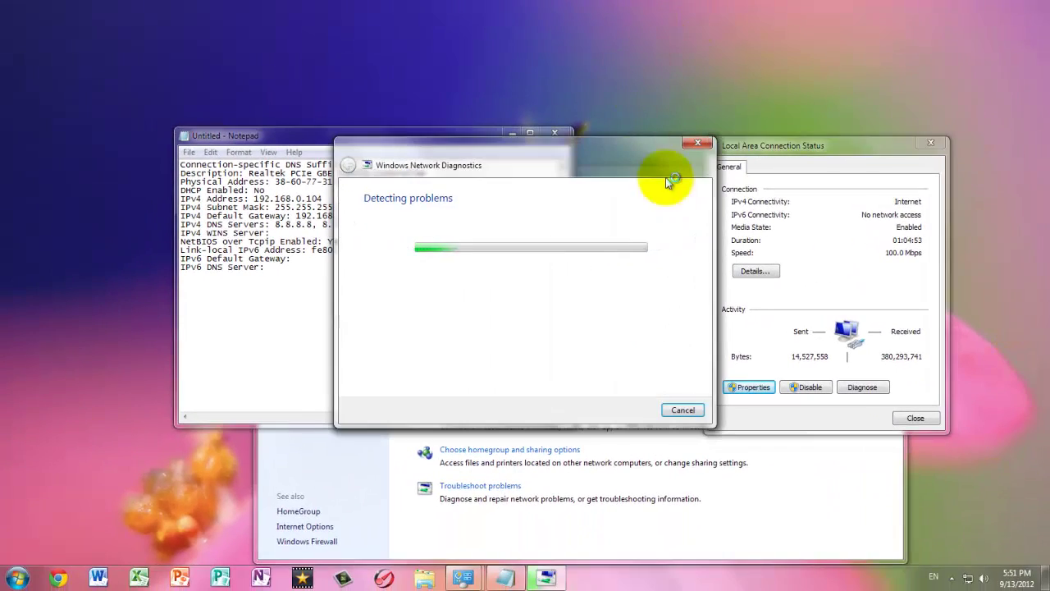
{"action": "left_click", "coordinate": [915, 418]}
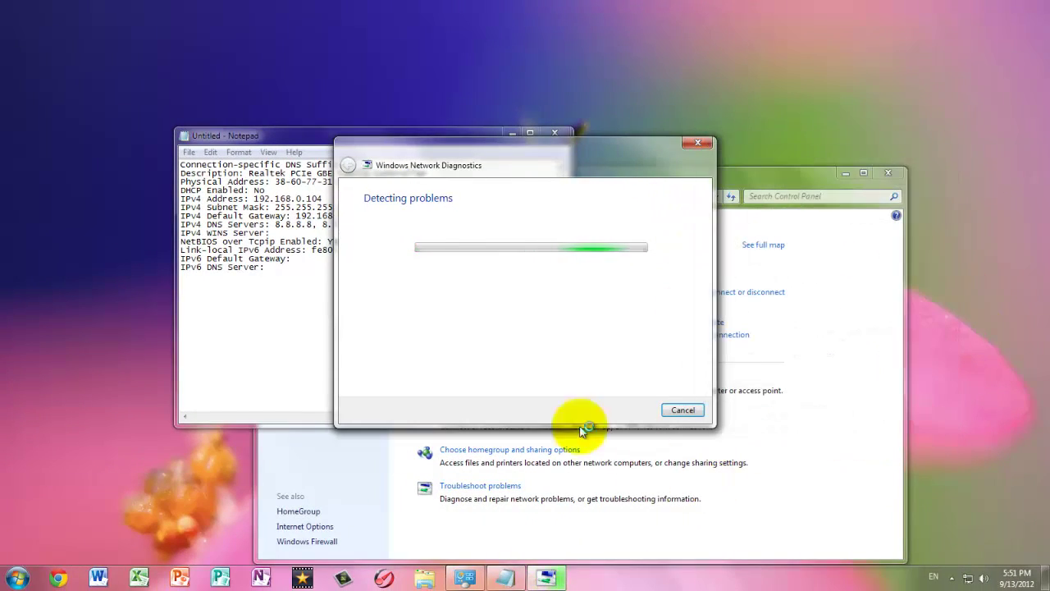
Move the Windows Network Diagnostics window beside the notes and close it once the troubleshooting finishes
{"action": "left_click_drag", "start_coordinate": [479, 162], "coordinate": [702, 152]}
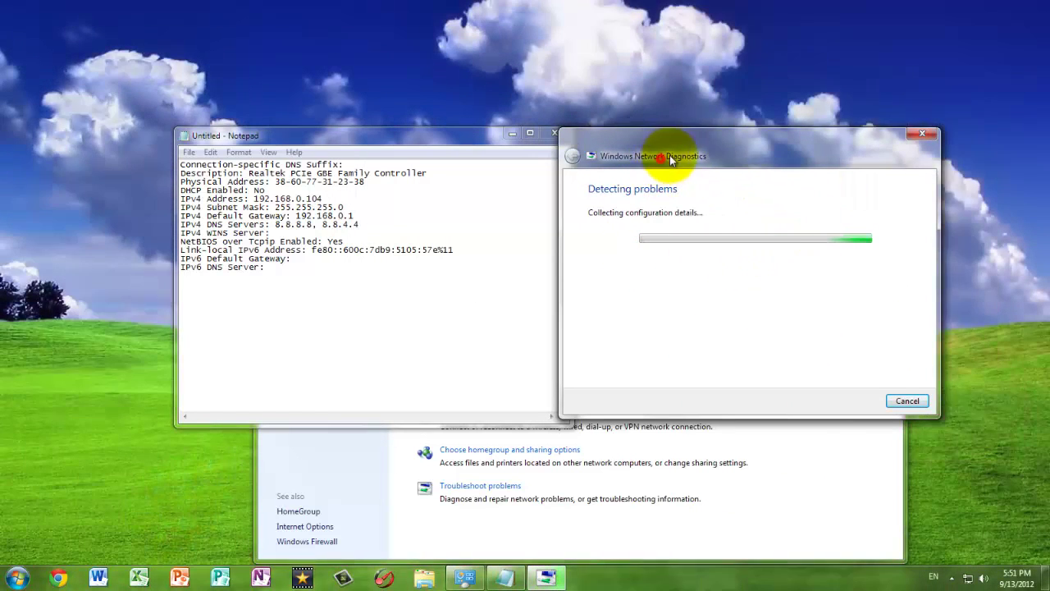
{"action": "left_click_drag", "start_coordinate": [670, 155], "coordinate": [701, 150]}
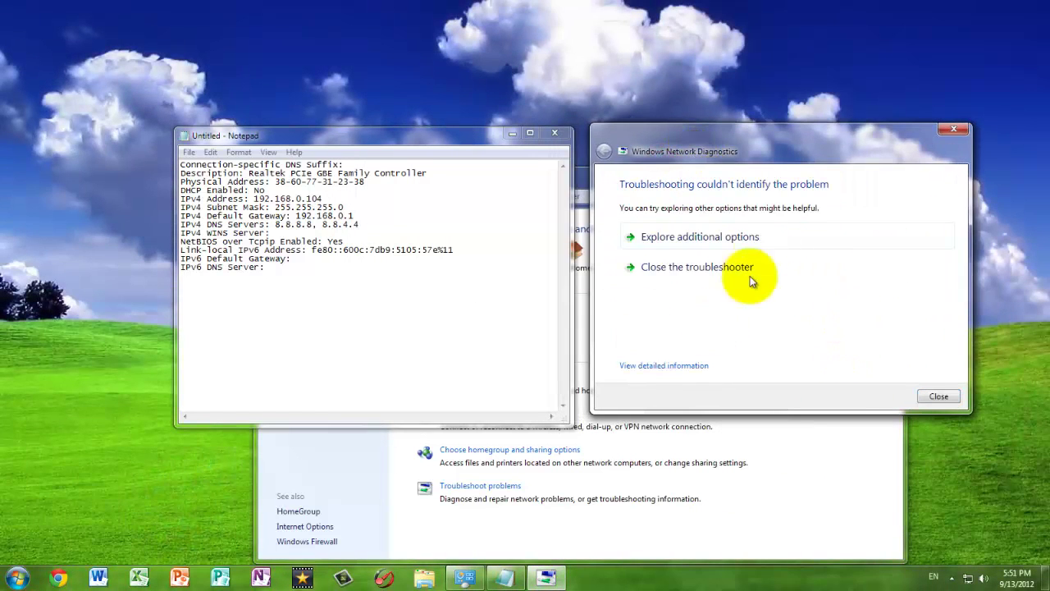
{"action": "left_click", "coordinate": [939, 396]}
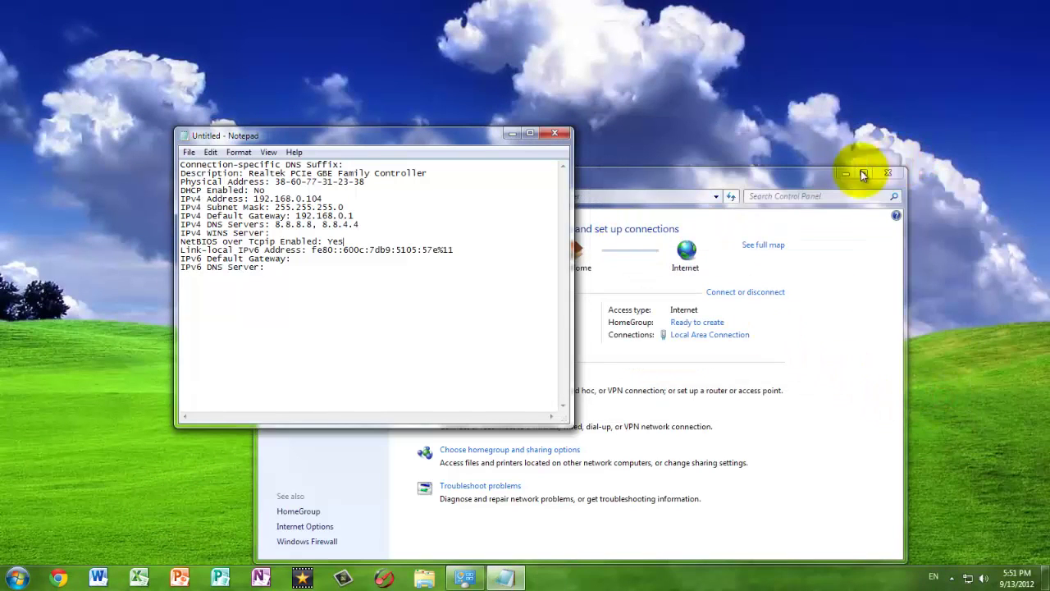
Close the untitled notes and the Network and Sharing Center window to return to the desktop
{"action": "left_click_drag", "start_coordinate": [381, 141], "coordinate": [248, 77]}
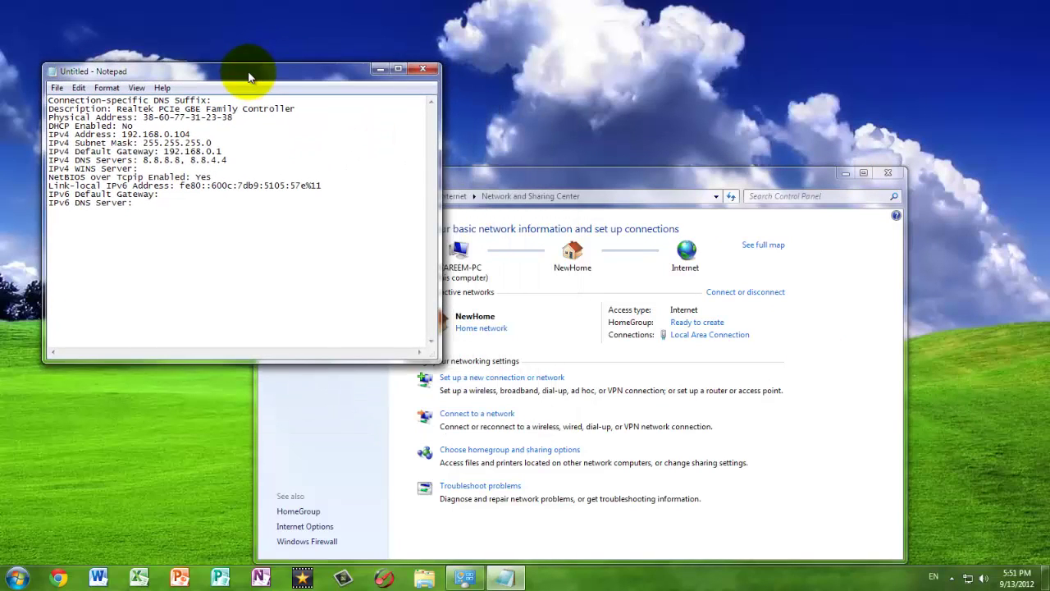
{"action": "left_click", "coordinate": [426, 70]}
{"action": "left_click", "coordinate": [550, 291]}
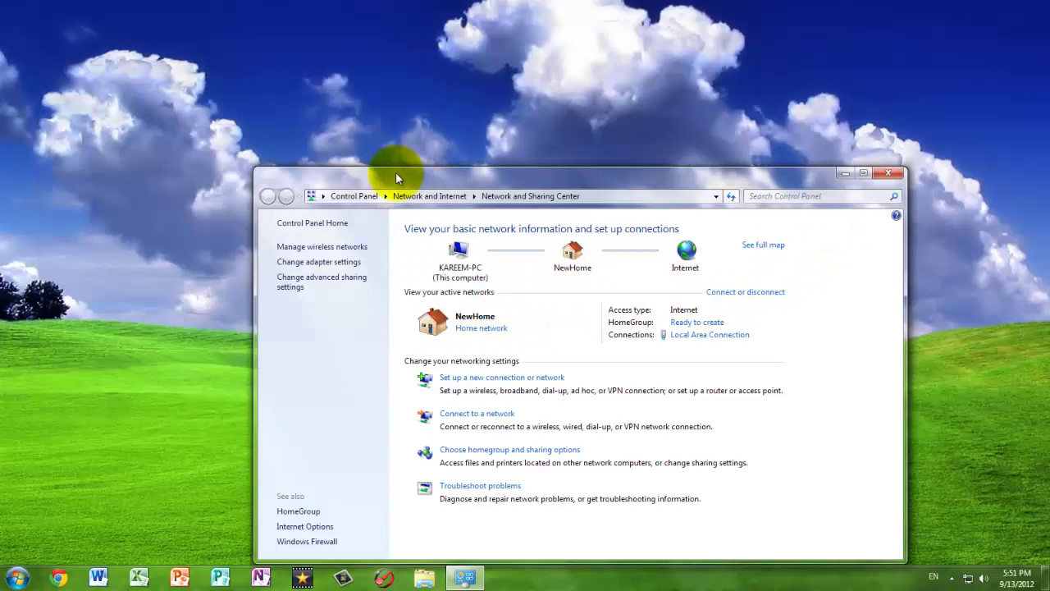
{"action": "left_click_drag", "start_coordinate": [381, 177], "coordinate": [373, 117]}
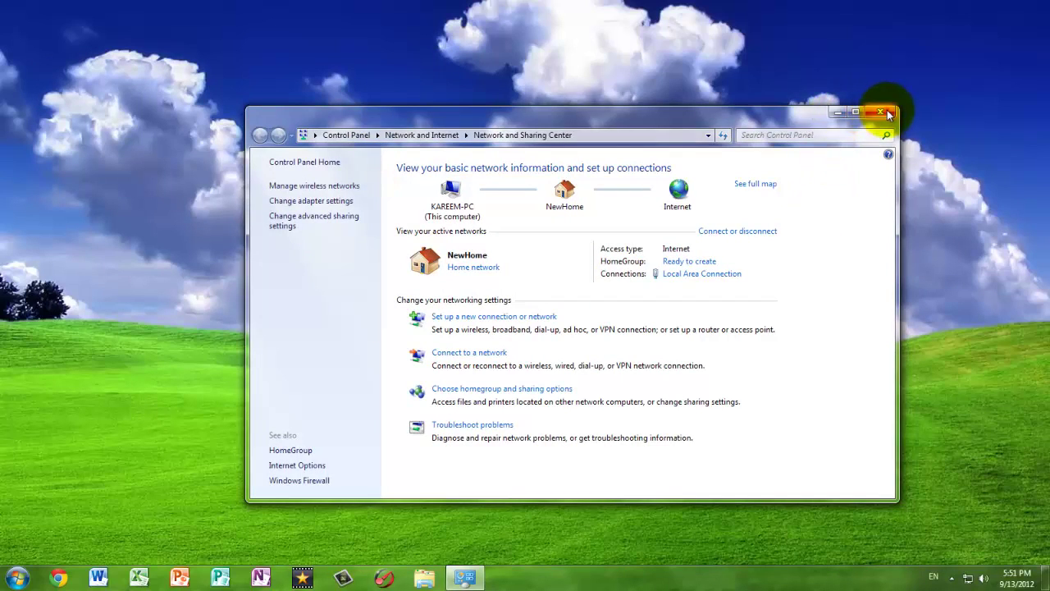
{"action": "left_click", "coordinate": [887, 112]}
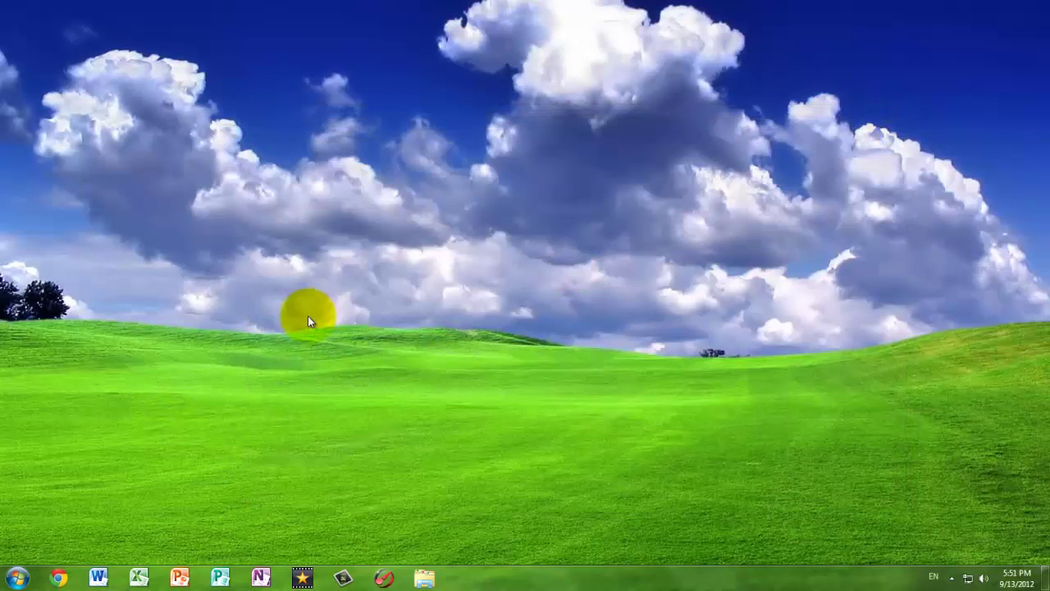
{"action": "left_click", "coordinate": [274, 309]}
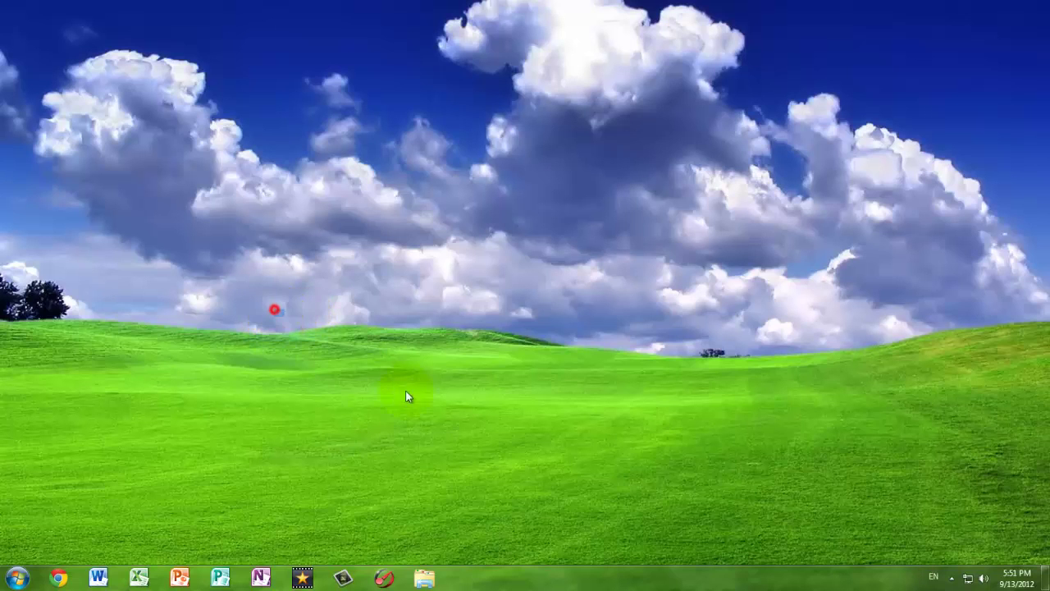
{"action": "left_click_drag", "start_coordinate": [420, 397], "coordinate": [590, 408]}
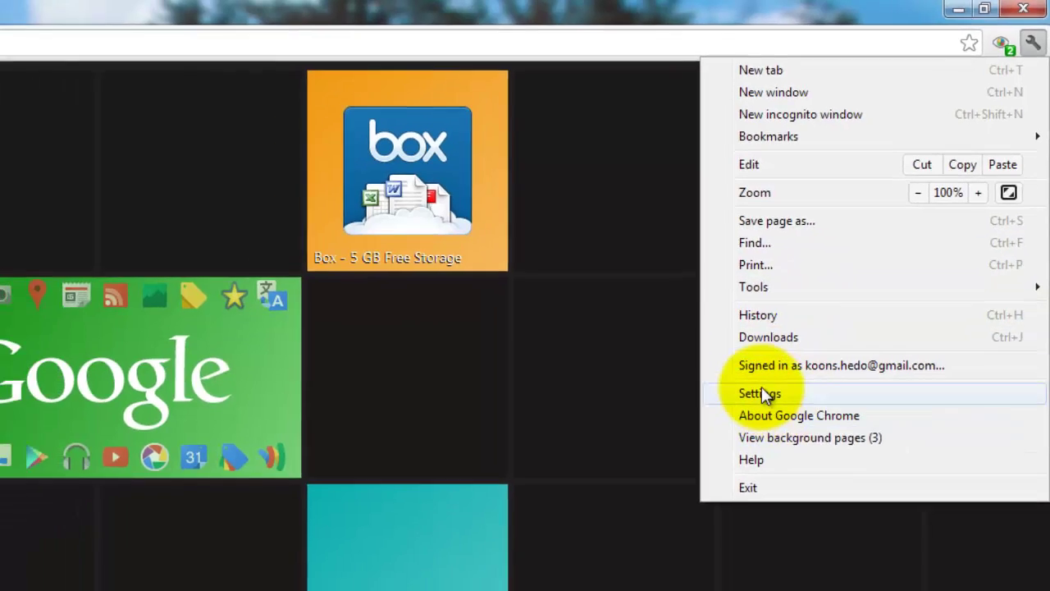
Switch to Google Chrome and go from its settings to the list of installed extensions
{"action": "left_click", "coordinate": [730, 443]}
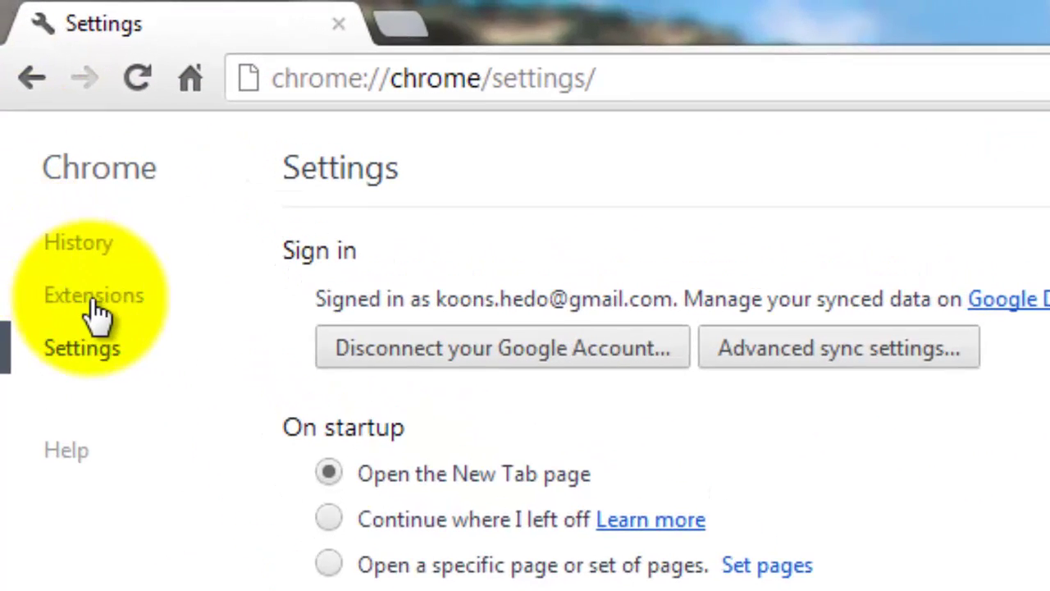
{"action": "left_click", "coordinate": [95, 305]}
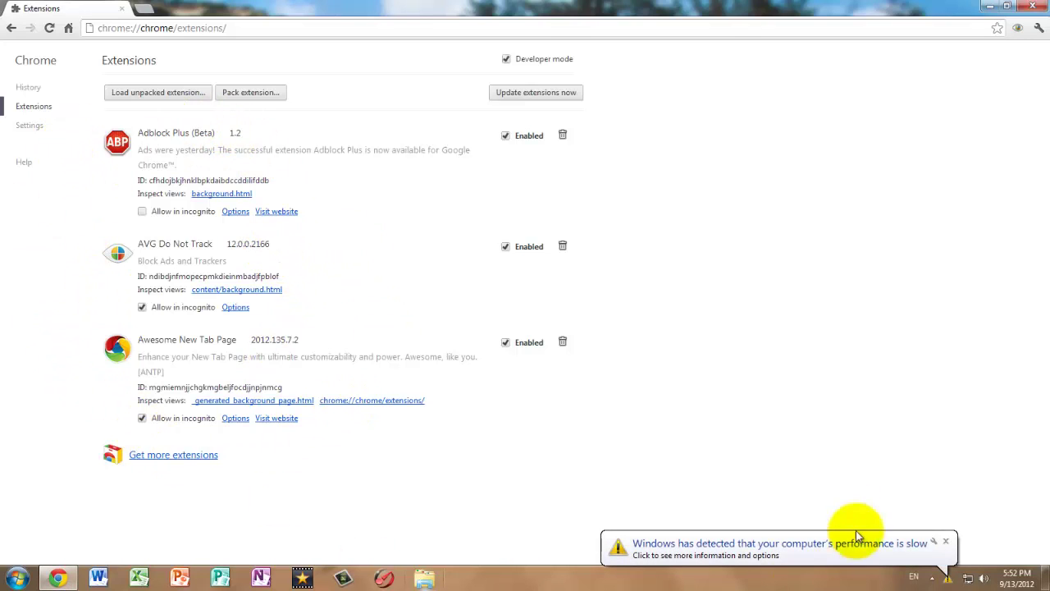
Dismiss the Windows slow-performance notification and close the Notification Area Icons window
{"action": "left_click", "coordinate": [946, 542]}
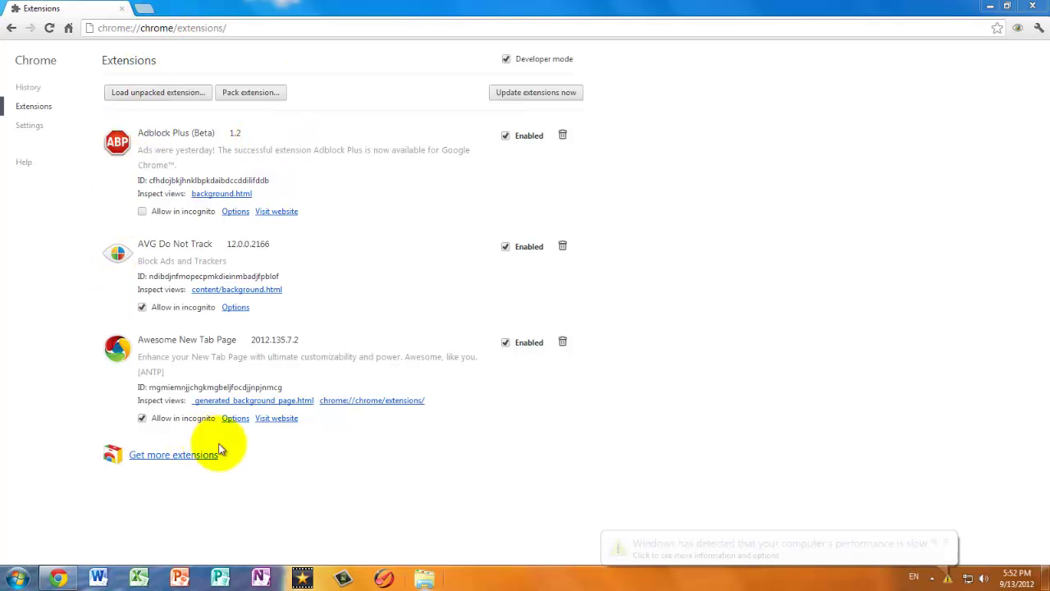
{"action": "left_click", "coordinate": [934, 543]}
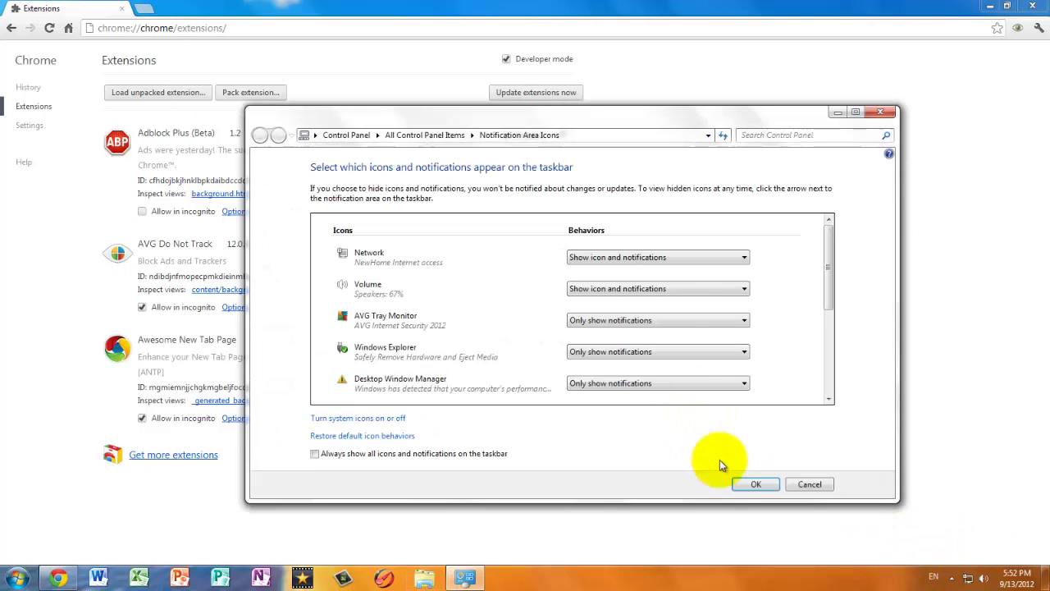
{"action": "left_click", "coordinate": [881, 111]}
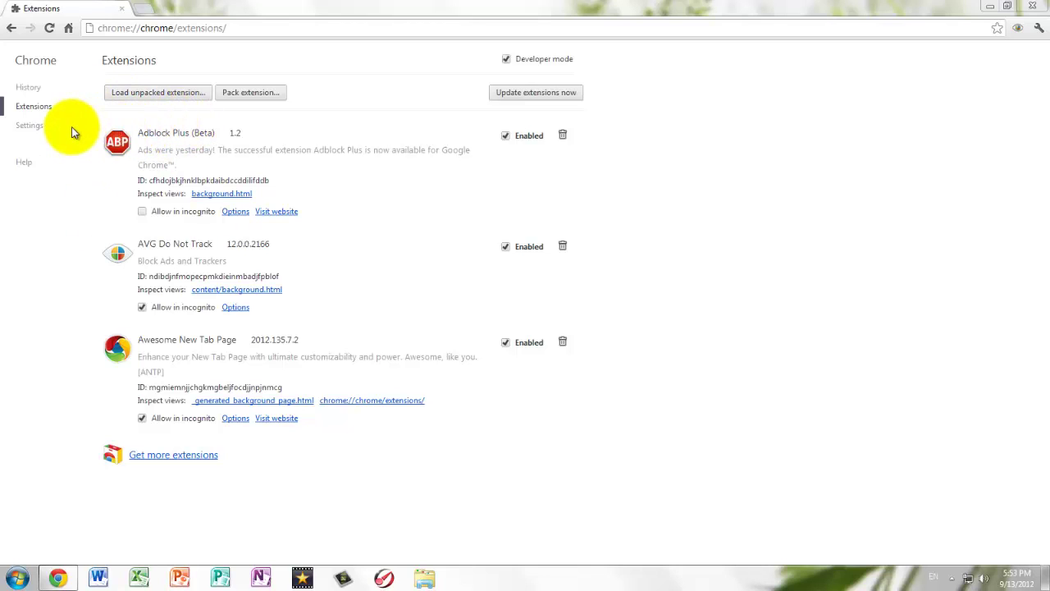
Open the Chrome Web Store in a new tab and search it for "adblock plus"
{"action": "left_click", "coordinate": [137, 10]}
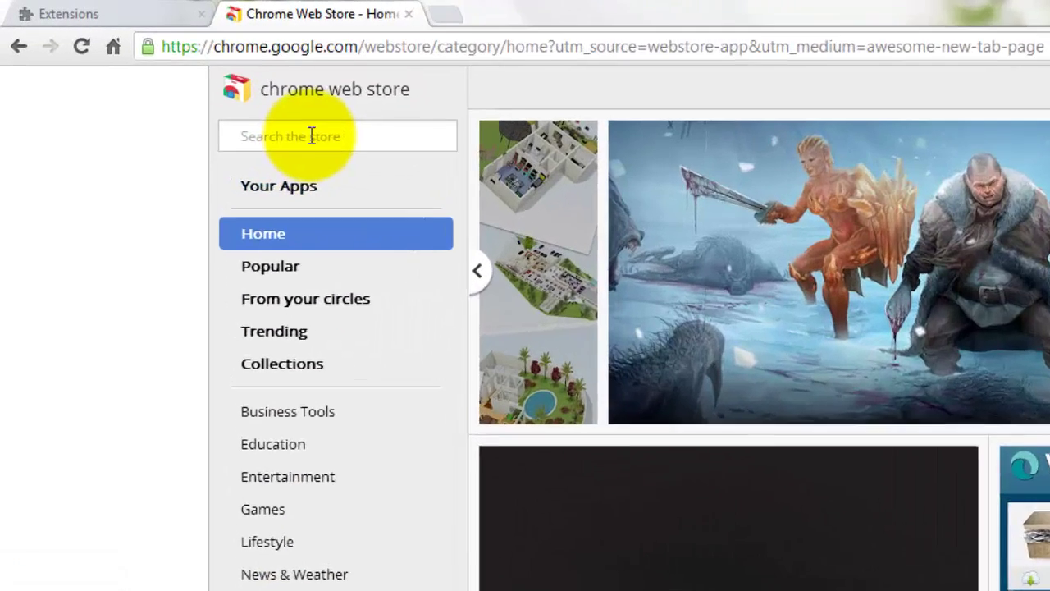
{"action": "left_click", "coordinate": [188, 82]}
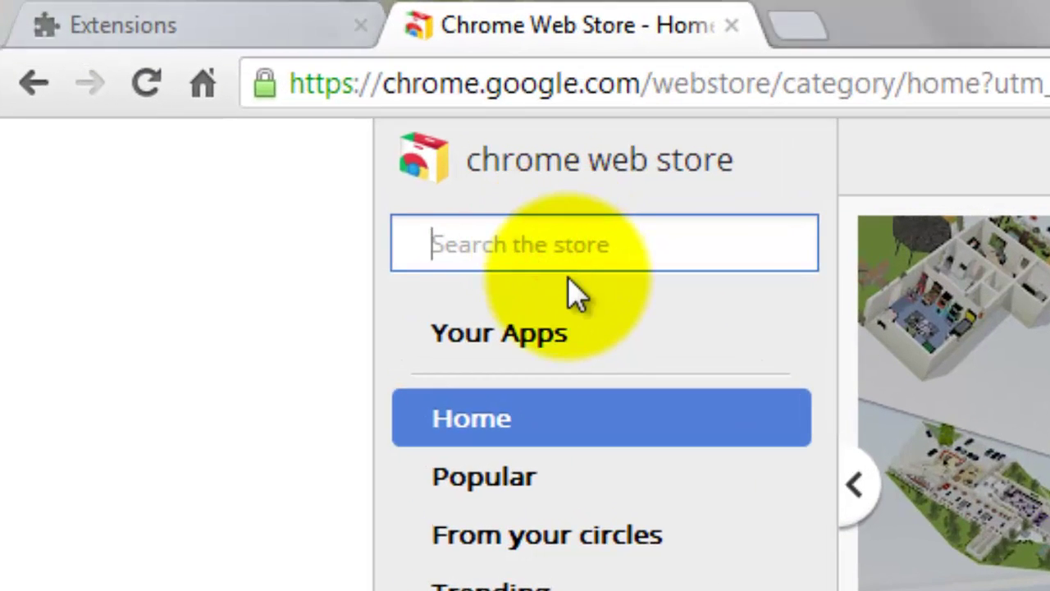
{"action": "type", "text": "adblock"}
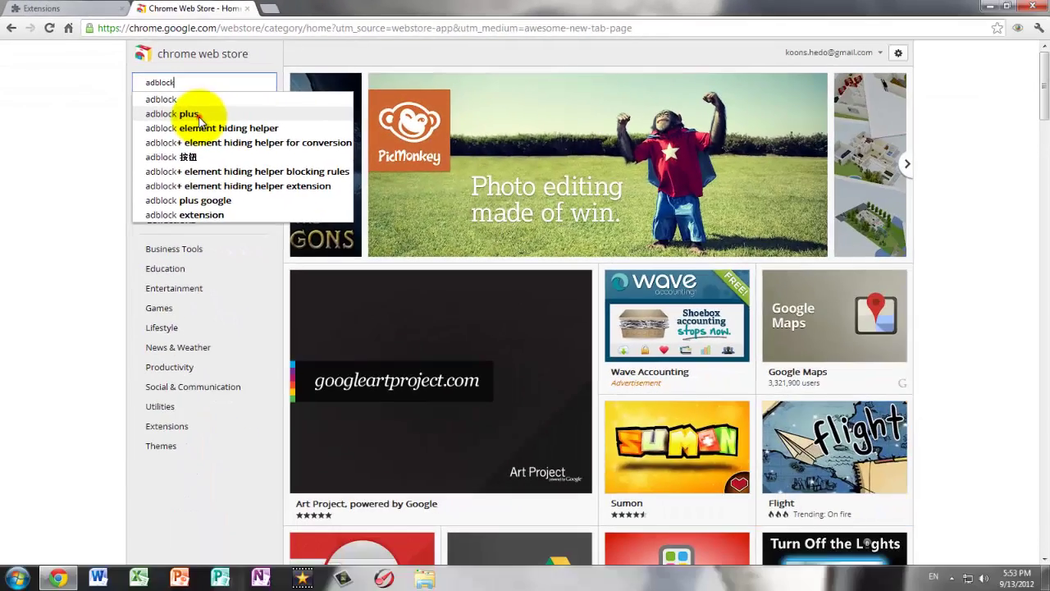
{"action": "left_click", "coordinate": [558, 336]}
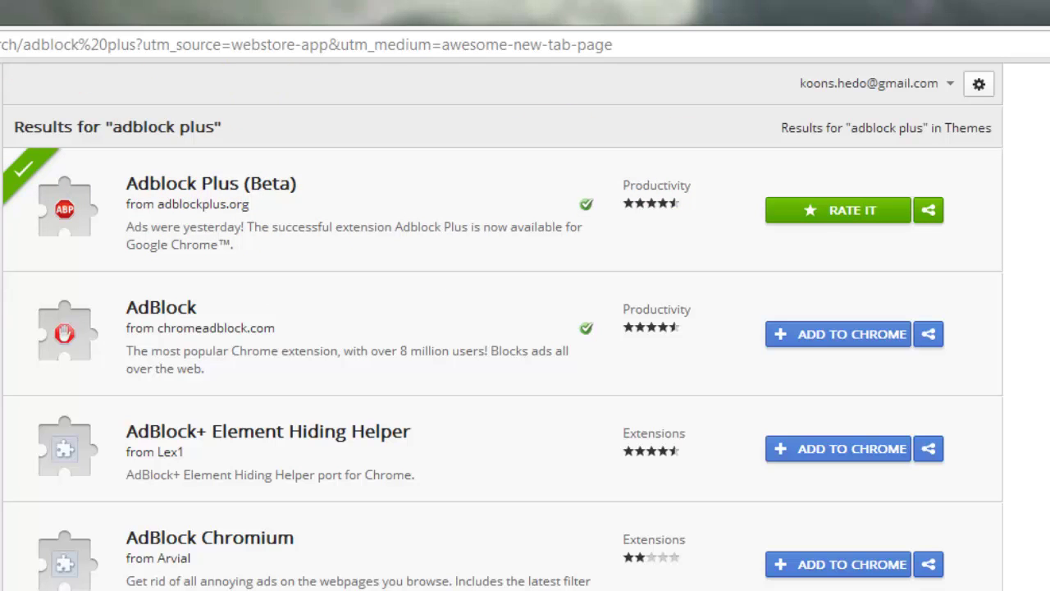
Close the Chrome Web Store tab and return to the Extensions page
{"action": "key", "text": "ctrl+Tab"}
{"action": "key", "text": "ctrl+Tab"}
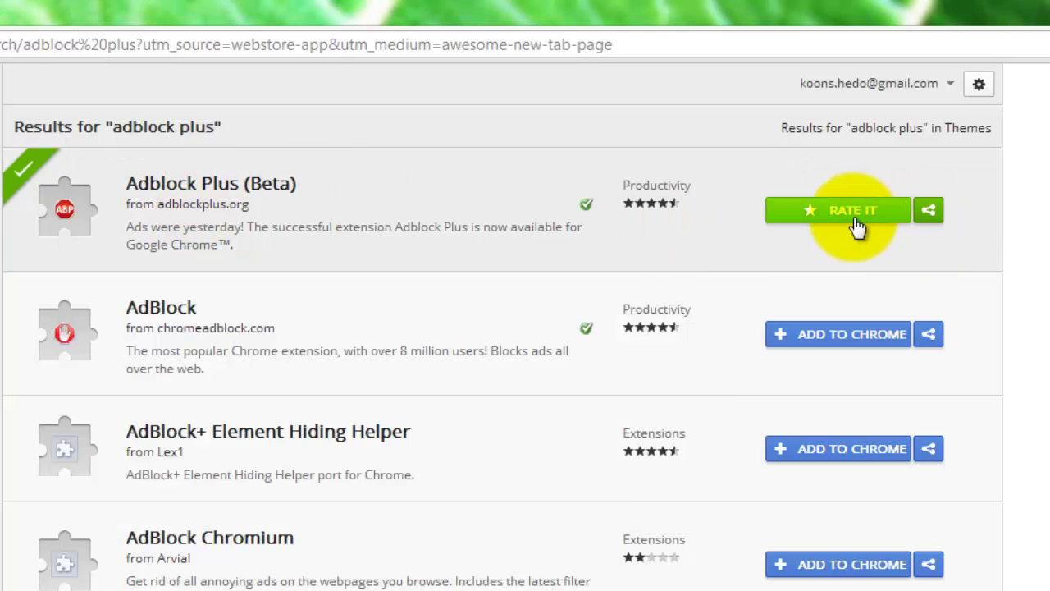
{"action": "left_click", "coordinate": [247, 10]}
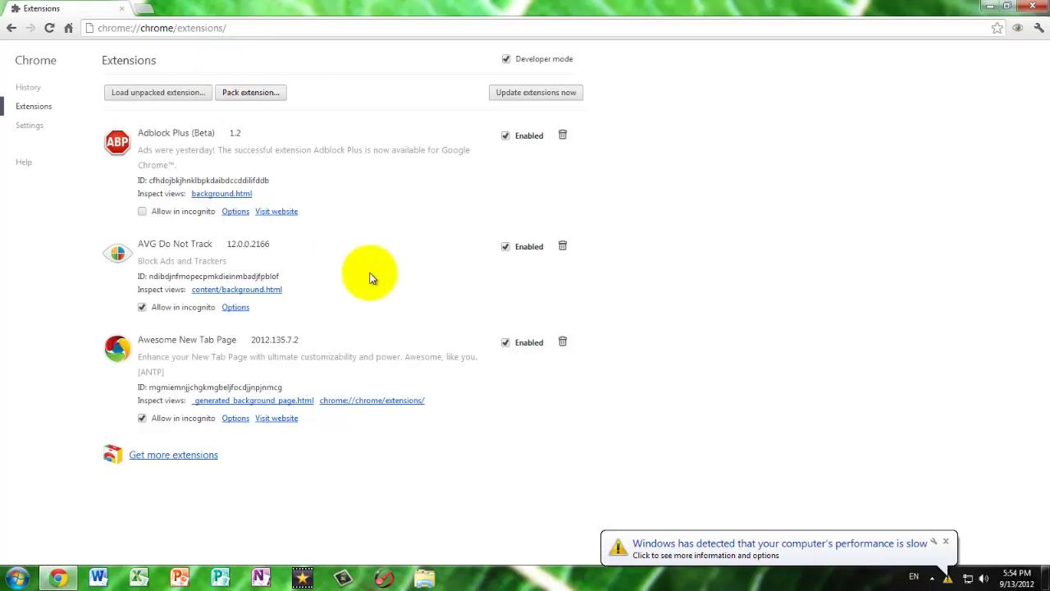
View the details of the slow-performance notification and dismiss the color scheme dialog
{"action": "left_click", "coordinate": [749, 556]}
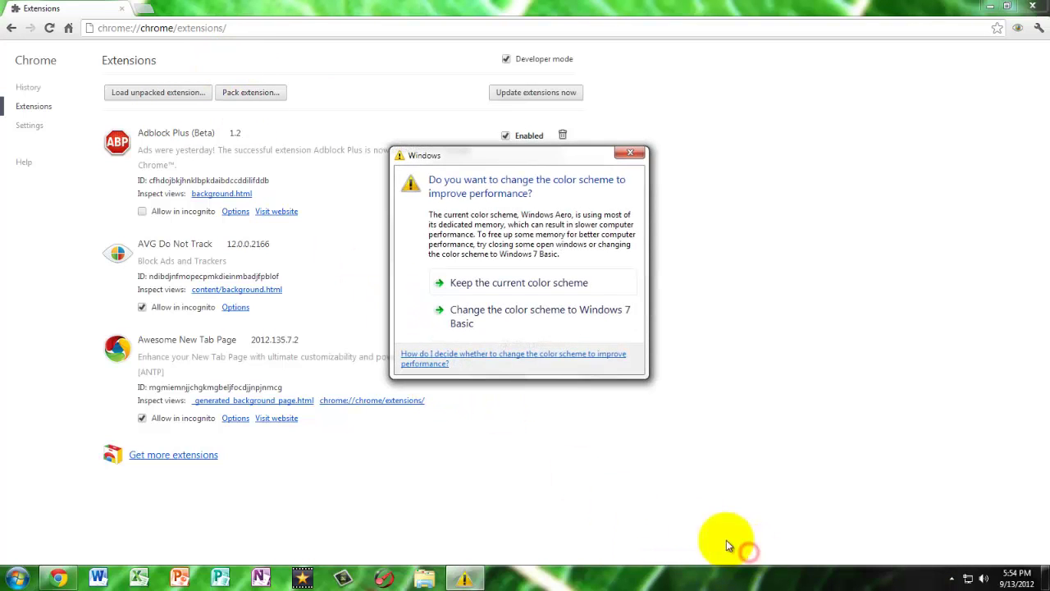
{"action": "left_click", "coordinate": [492, 217]}
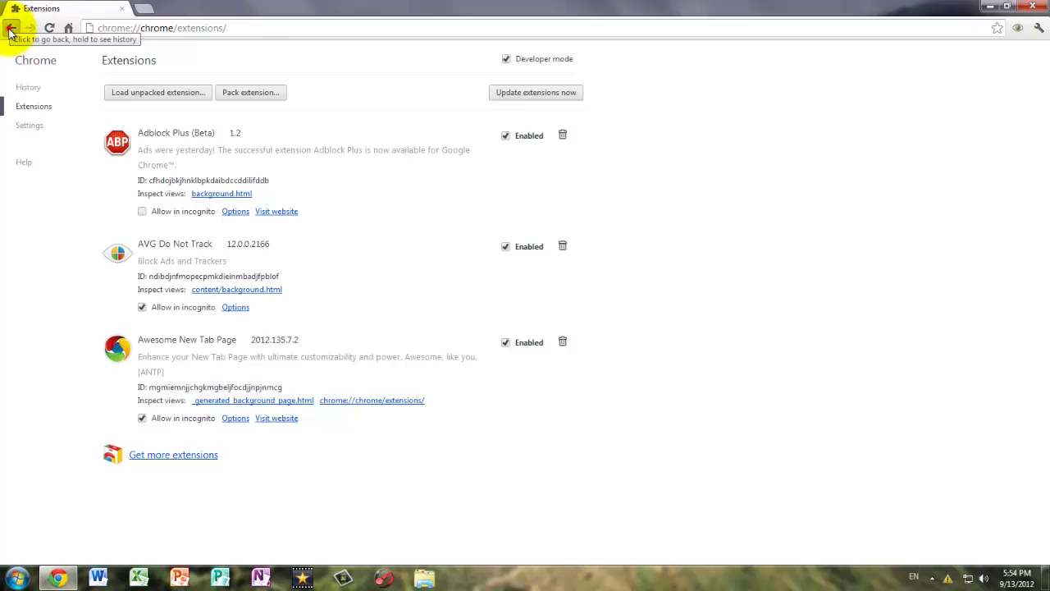
Go to the browser's History page and open the options for clearing all browsing data
{"action": "left_click", "coordinate": [11, 29]}
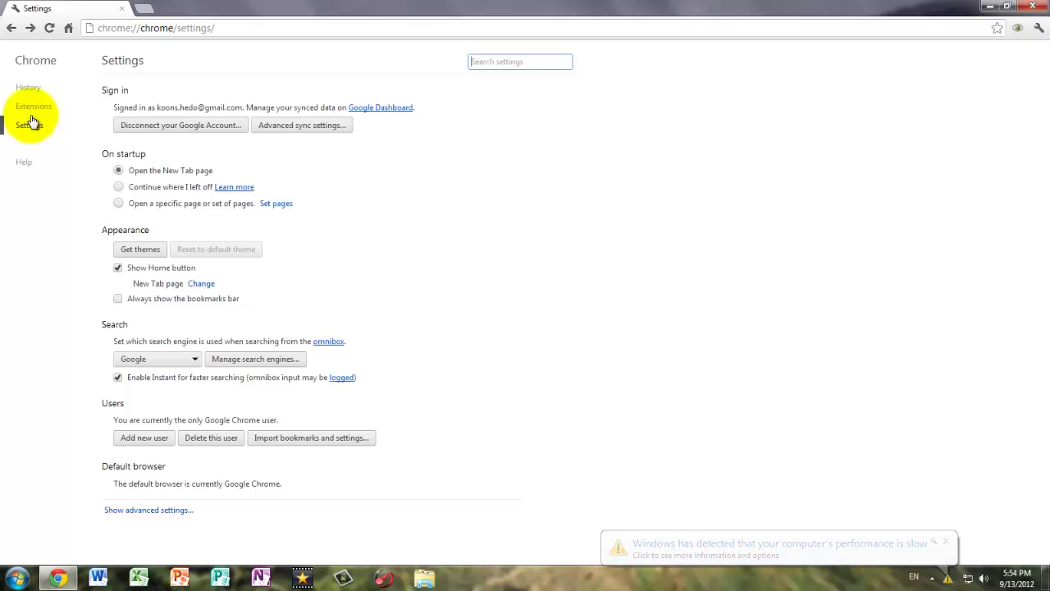
{"action": "left_click", "coordinate": [30, 87]}
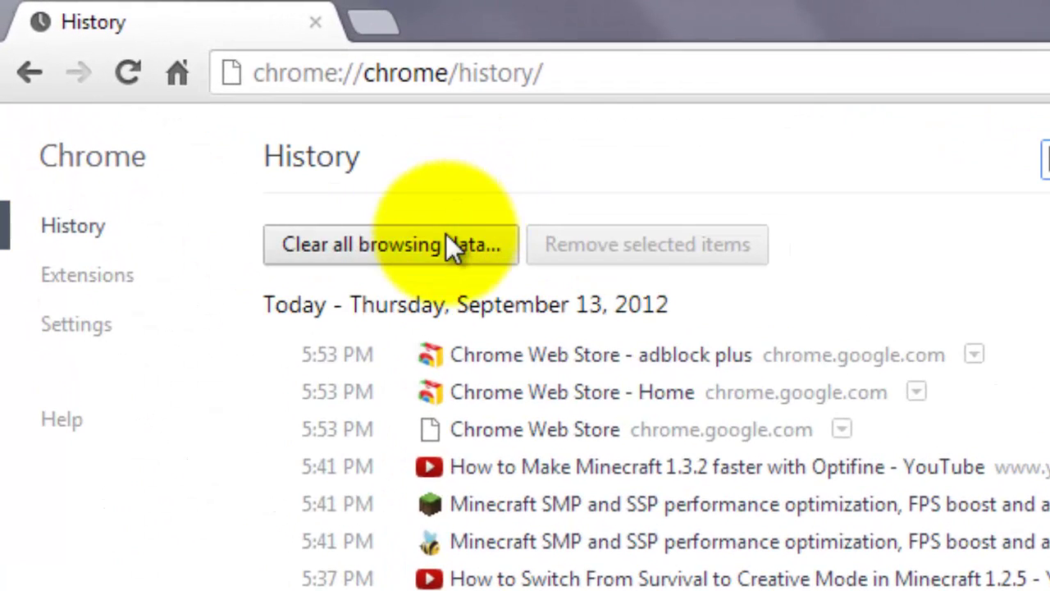
{"action": "left_click", "coordinate": [453, 246]}
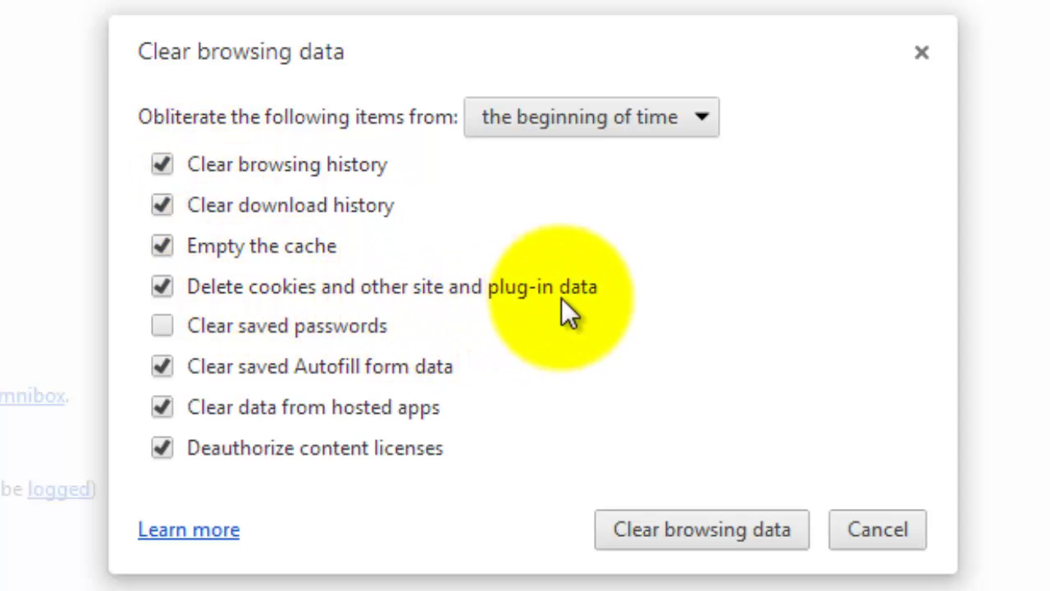
Choose the data to clear, with the cache included and saved passwords and saved Autofill form data excluded
{"action": "left_click", "coordinate": [271, 330]}
{"action": "left_click", "coordinate": [272, 327]}
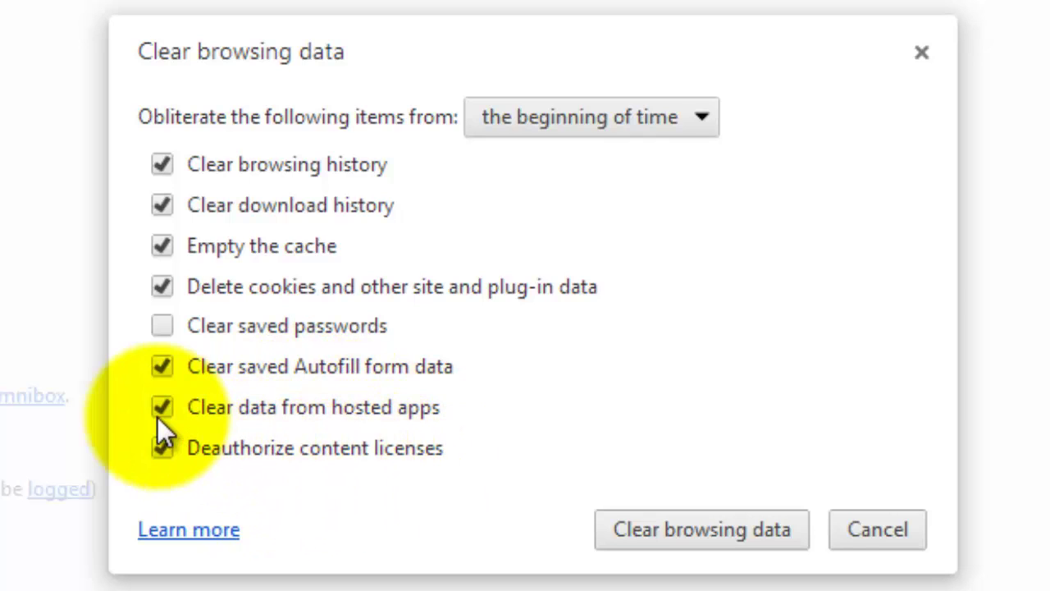
{"action": "left_click", "coordinate": [236, 368]}
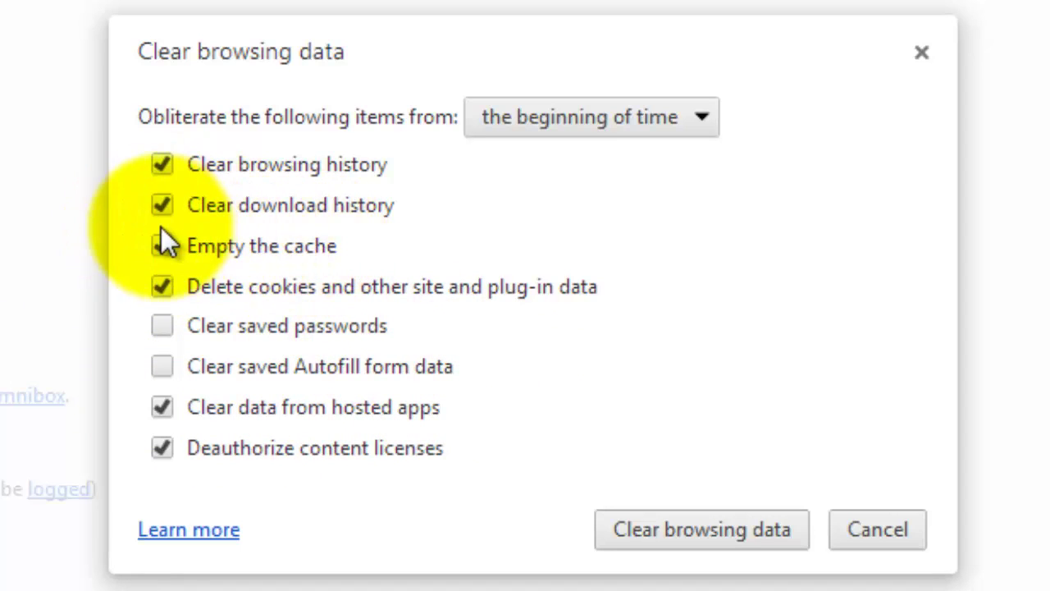
{"action": "left_click", "coordinate": [217, 247]}
{"action": "left_click", "coordinate": [204, 247]}
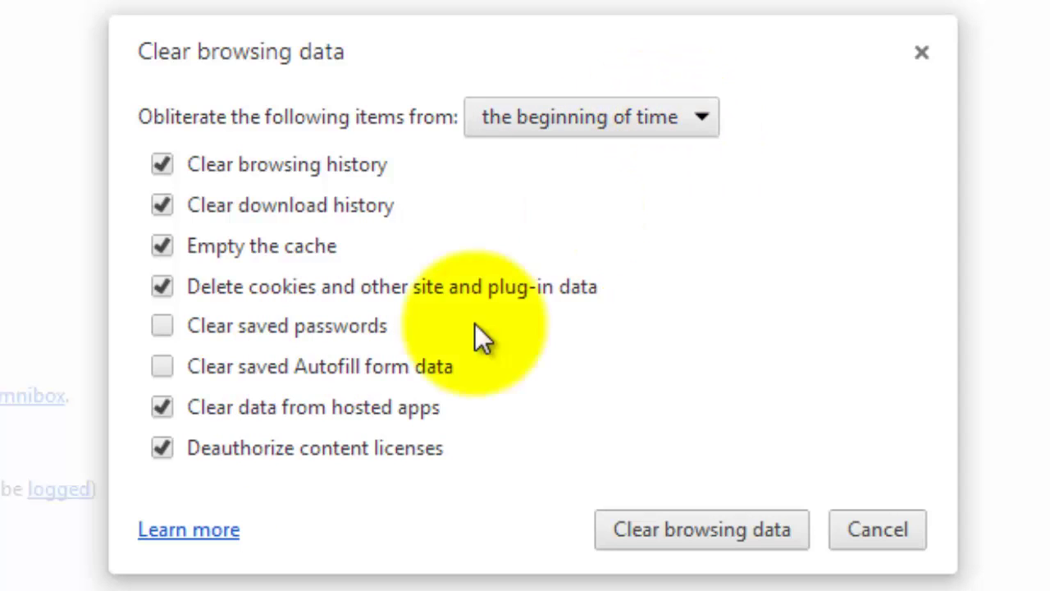
Clear the selected browsing data from the beginning of time
{"action": "left_click", "coordinate": [693, 122]}
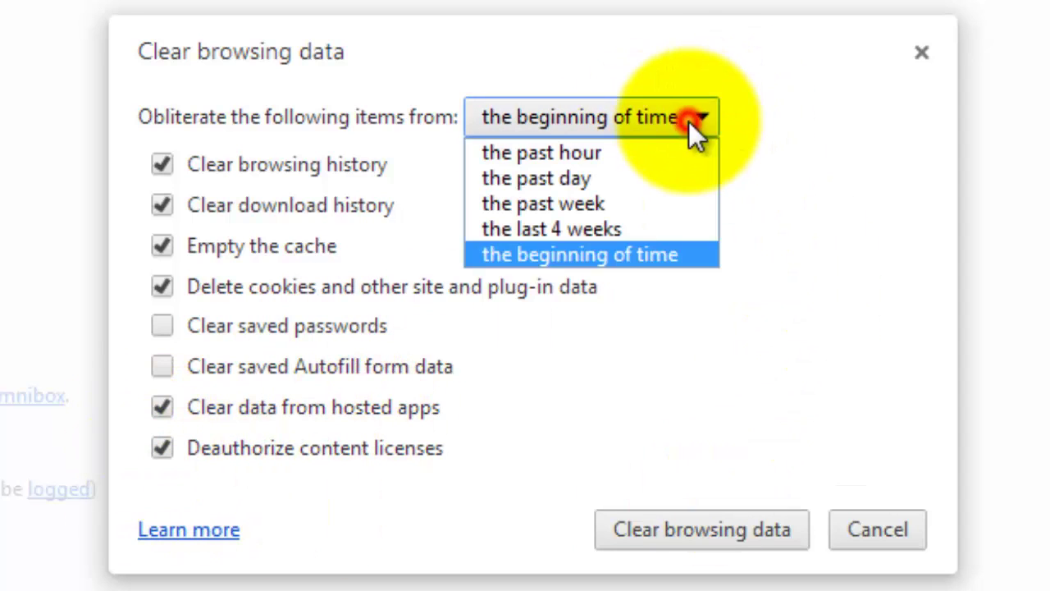
{"action": "left_click", "coordinate": [608, 260]}
{"action": "left_click", "coordinate": [729, 529]}
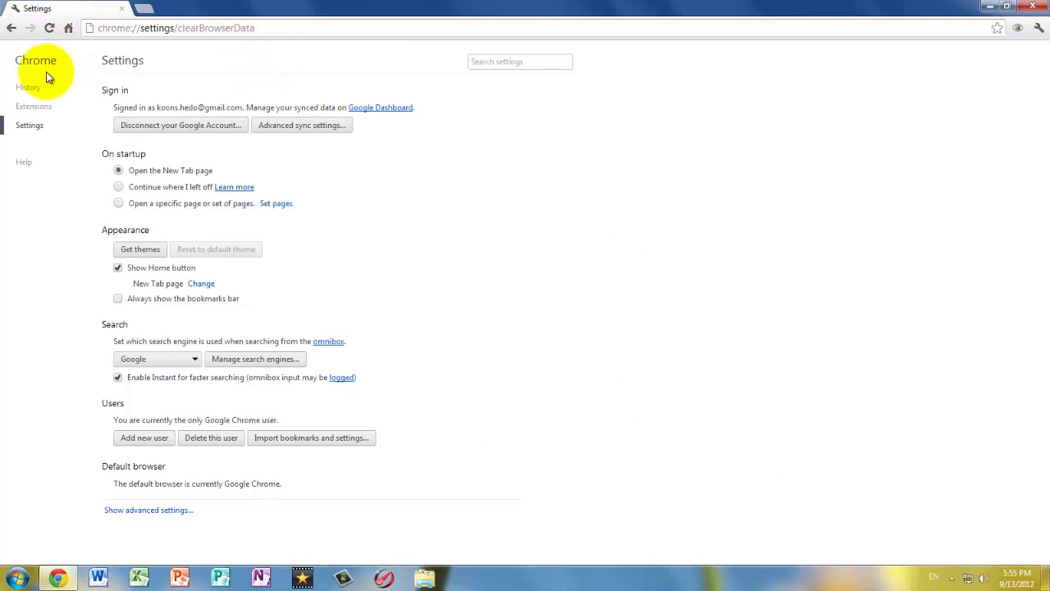
Check the History page after the clearing, return to Settings and close the browser
{"action": "left_click", "coordinate": [28, 88]}
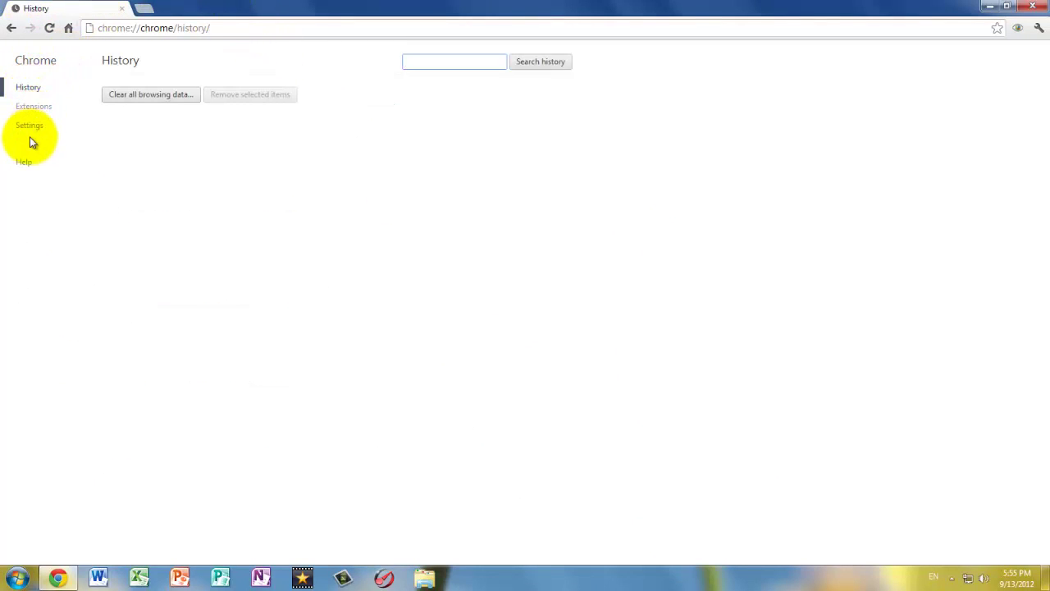
{"action": "left_click", "coordinate": [29, 127]}
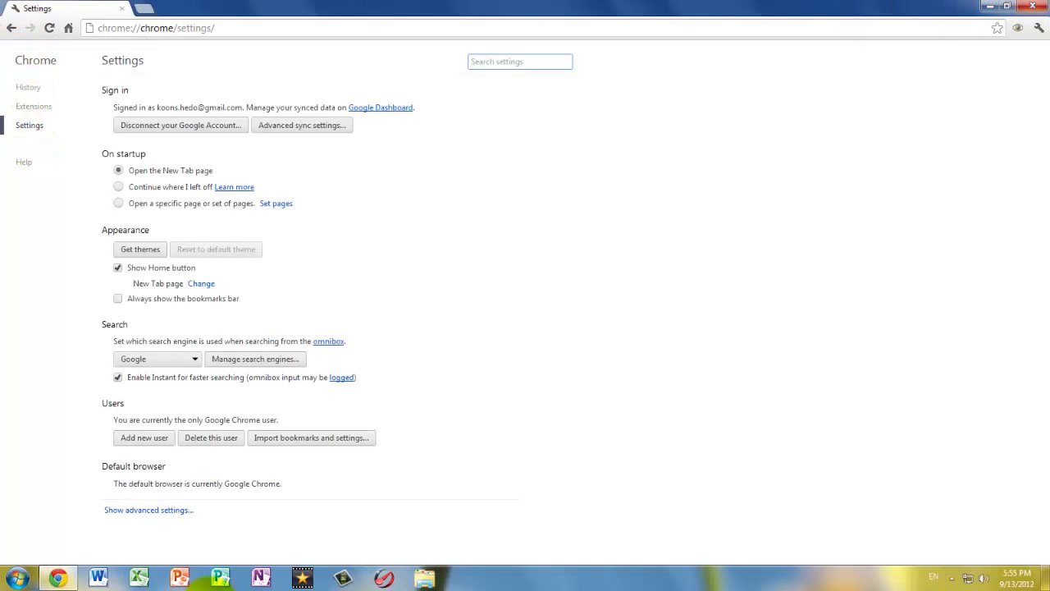
{"action": "left_click", "coordinate": [1031, 6]}
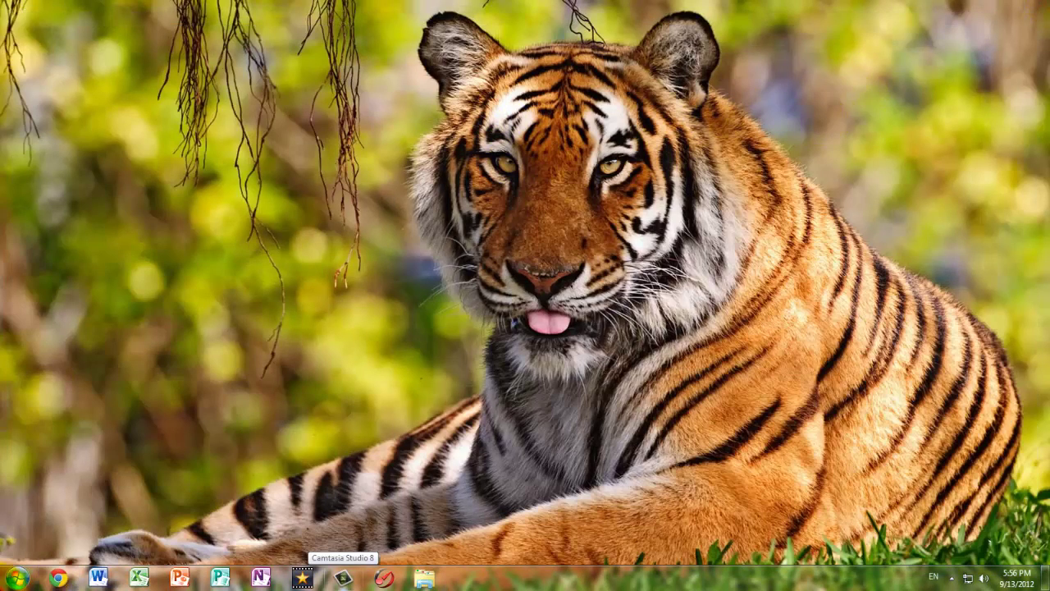
Search the installed programs for "inter" and launch Internet Explorer (64-bit)
{"action": "key", "text": "super"}
{"action": "type", "text": "inter"}
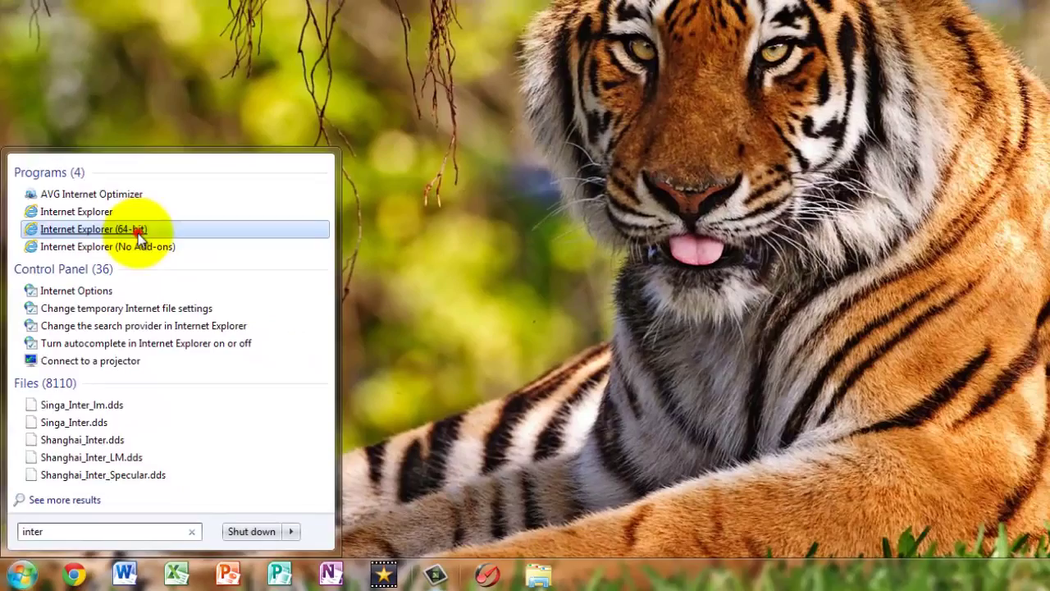
{"action": "left_click", "coordinate": [175, 152]}
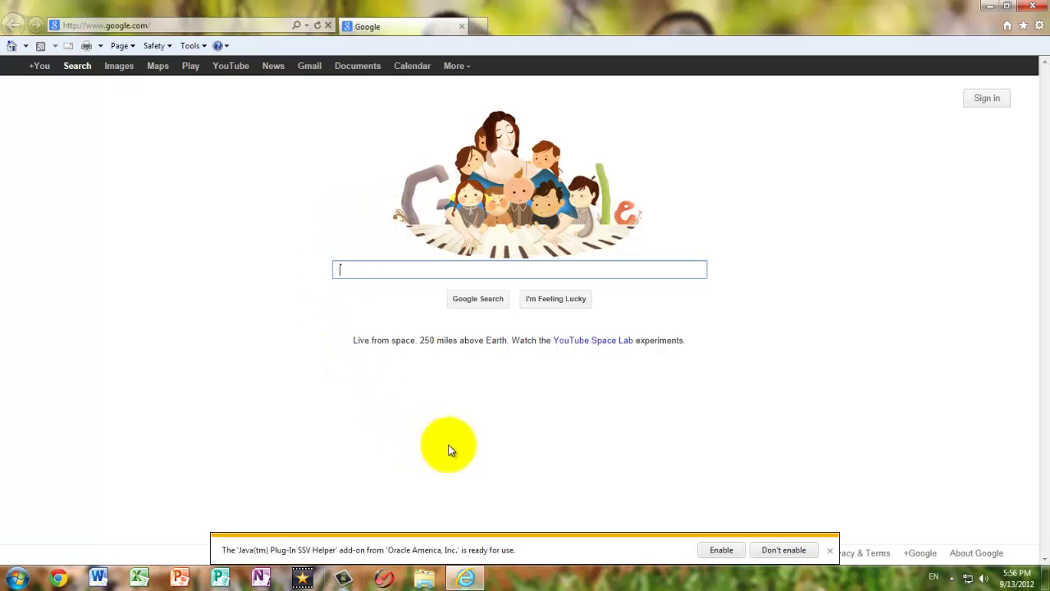
Enable the Java(tm) Plug-In SSV Helper add-on, then open Internet Options and check the home page address
{"action": "left_click", "coordinate": [725, 550]}
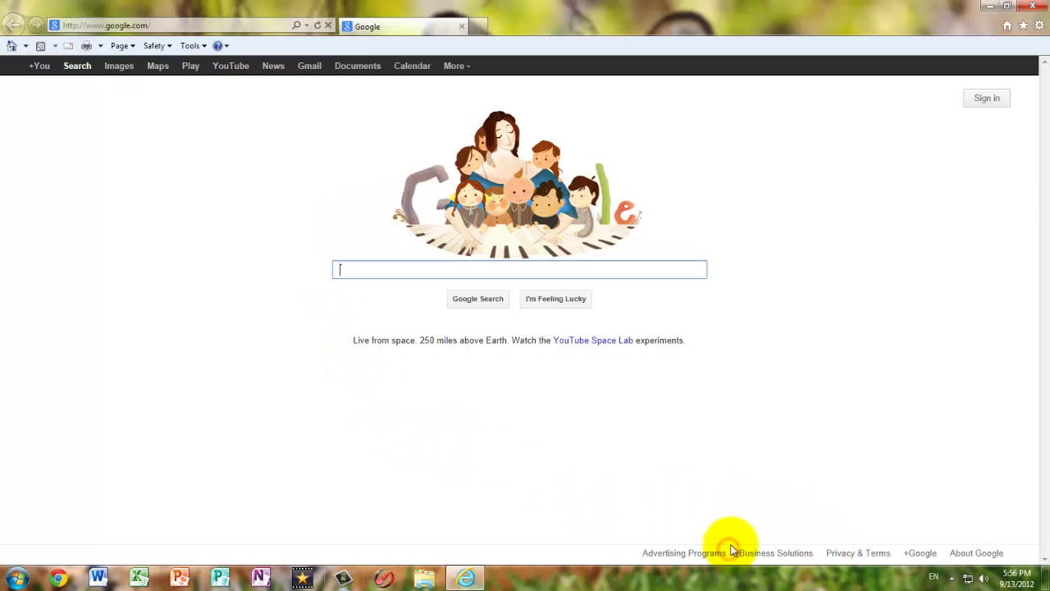
{"action": "left_click", "coordinate": [1039, 26]}
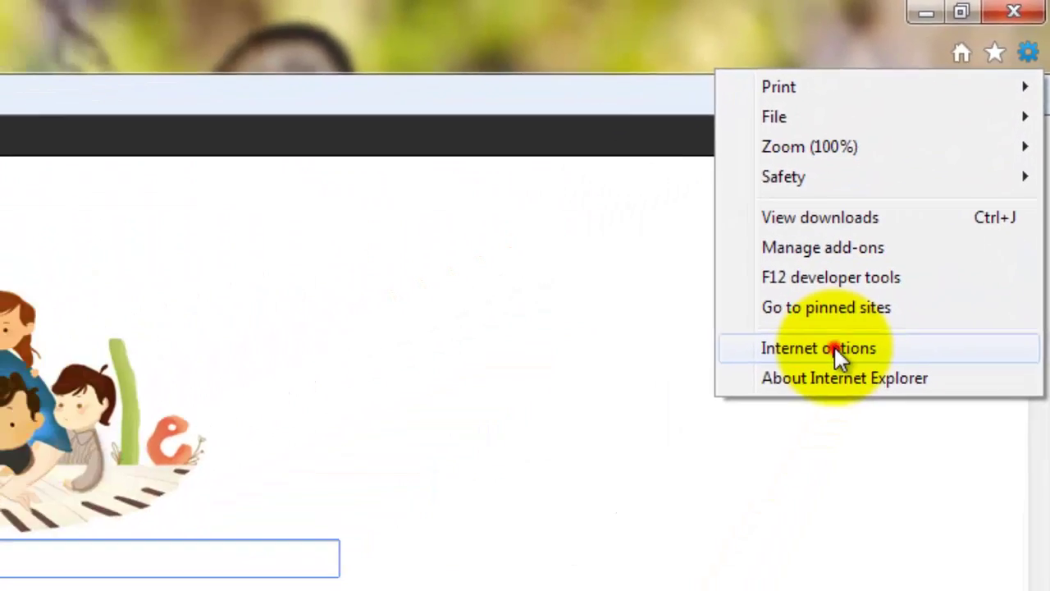
{"action": "left_click", "coordinate": [839, 353]}
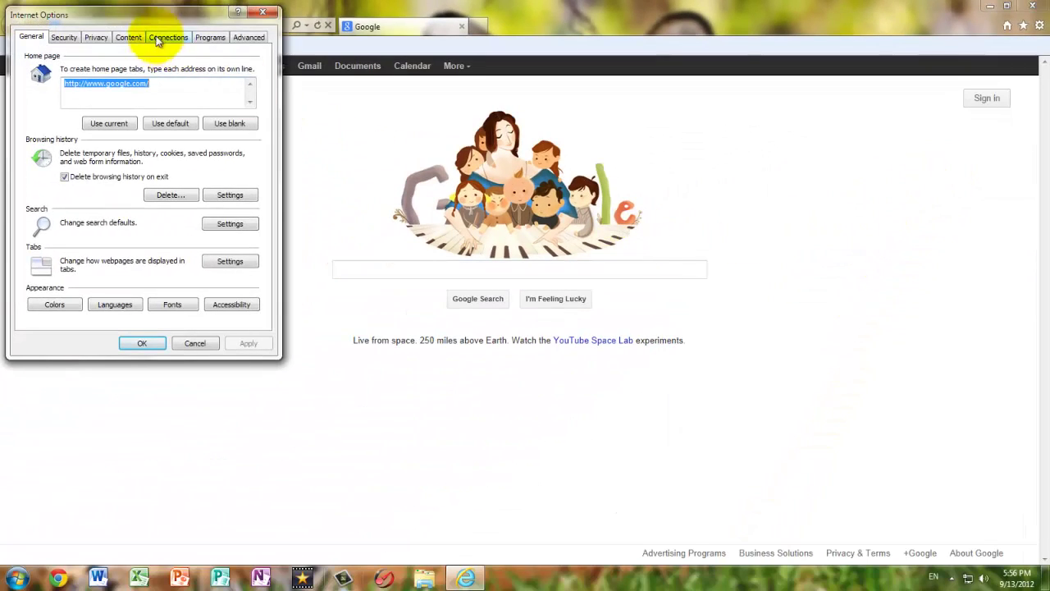
{"action": "left_click_drag", "start_coordinate": [155, 21], "coordinate": [561, 82]}
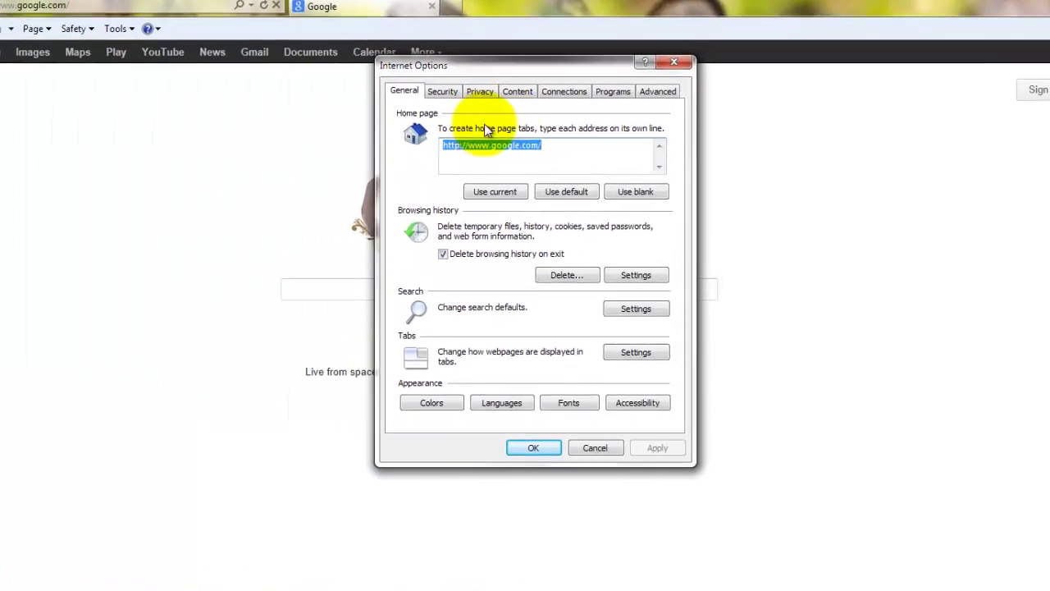
{"action": "left_click_drag", "start_coordinate": [557, 146], "coordinate": [427, 145]}
{"action": "left_click", "coordinate": [580, 141]}
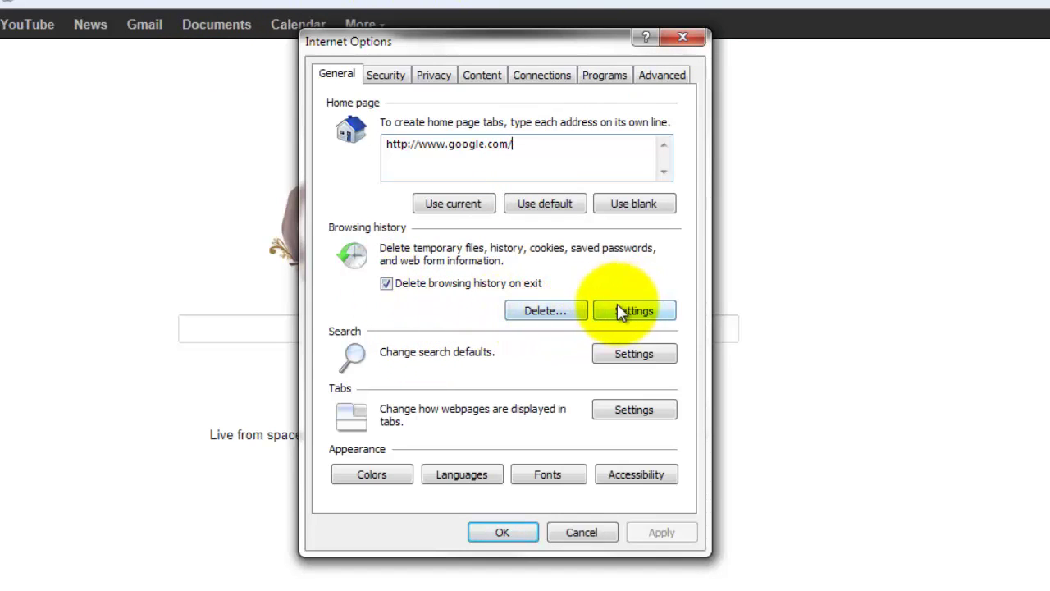
Review the temporary internet files settings for checking newer page versions and disk space, then accept them
{"action": "left_click", "coordinate": [638, 311]}
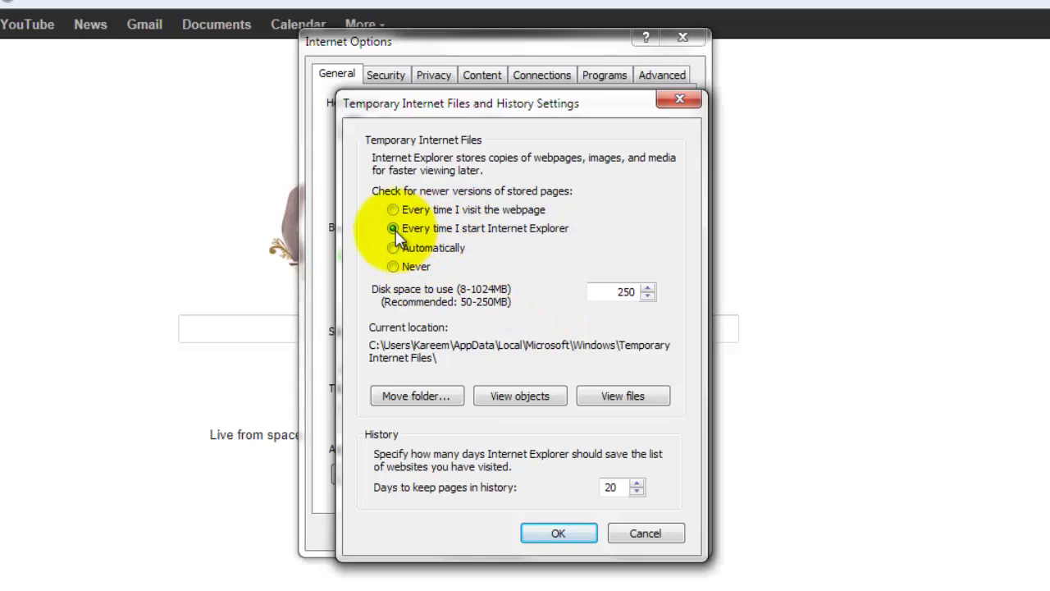
{"action": "left_click_drag", "start_coordinate": [594, 290], "coordinate": [680, 291]}
{"action": "left_click", "coordinate": [607, 293]}
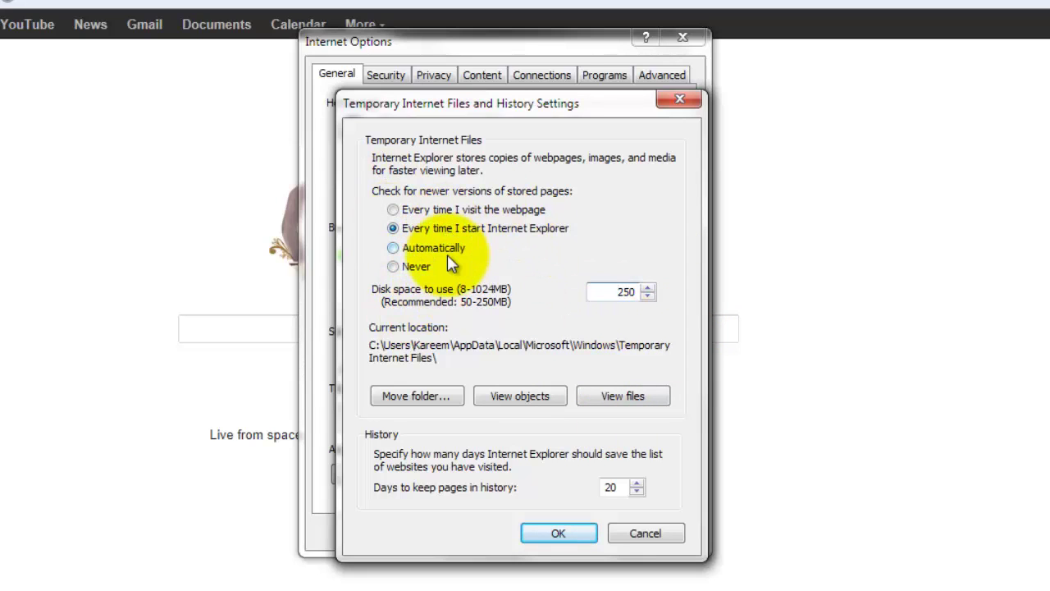
{"action": "left_click", "coordinate": [569, 535]}
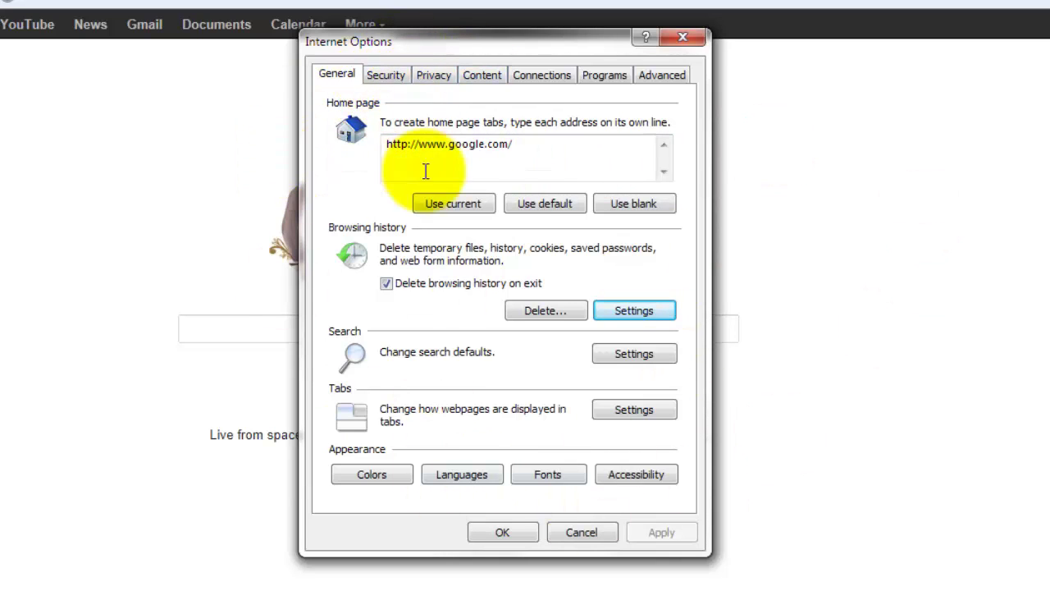
Look over the Security and General settings in Internet Options and close the dialog
{"action": "left_click", "coordinate": [391, 74]}
{"action": "left_click", "coordinate": [354, 78]}
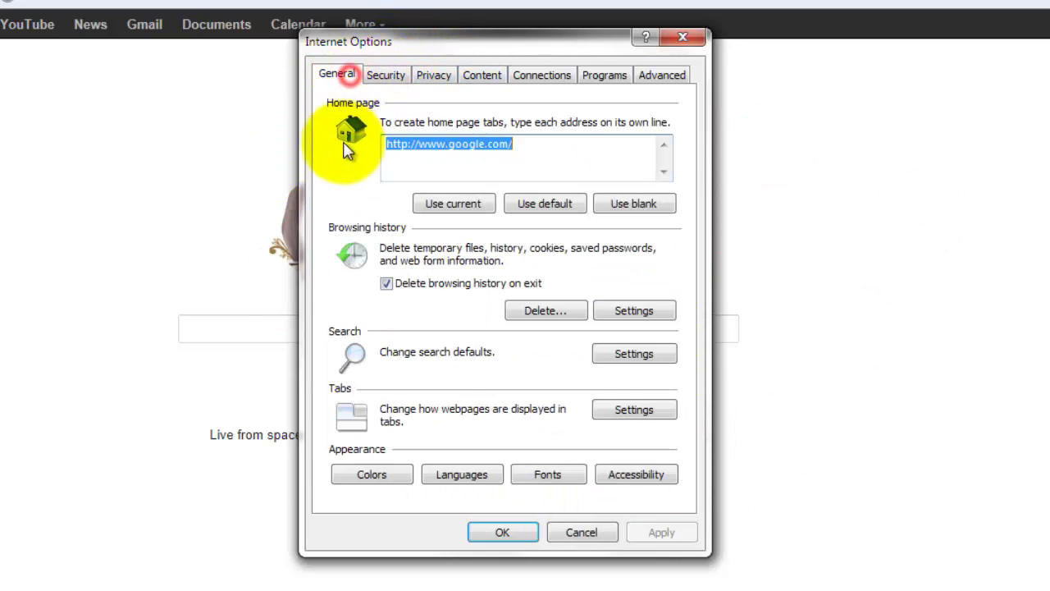
{"action": "left_click", "coordinate": [383, 74]}
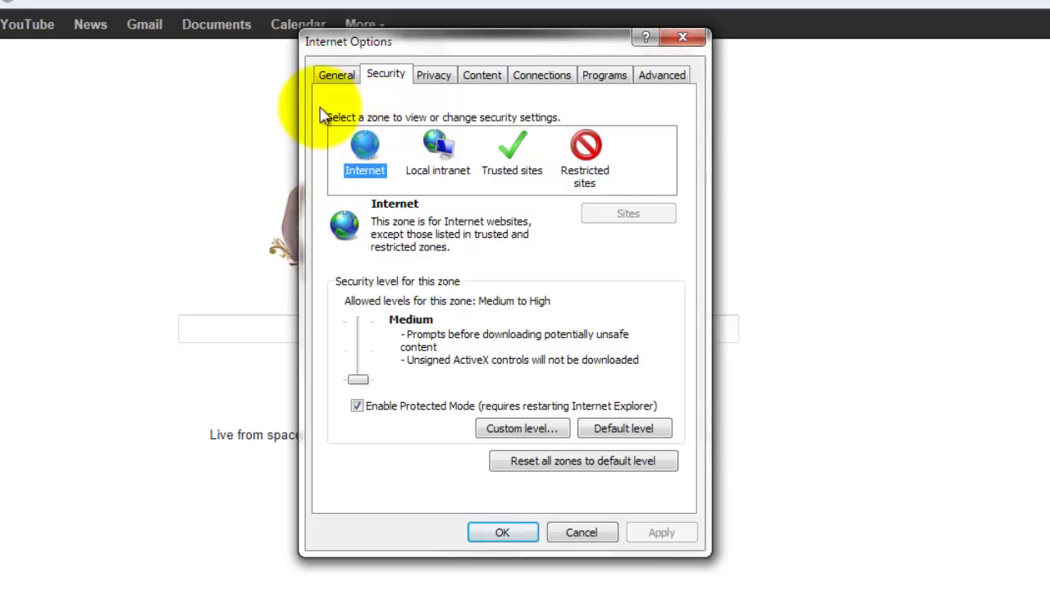
{"action": "left_click", "coordinate": [332, 74]}
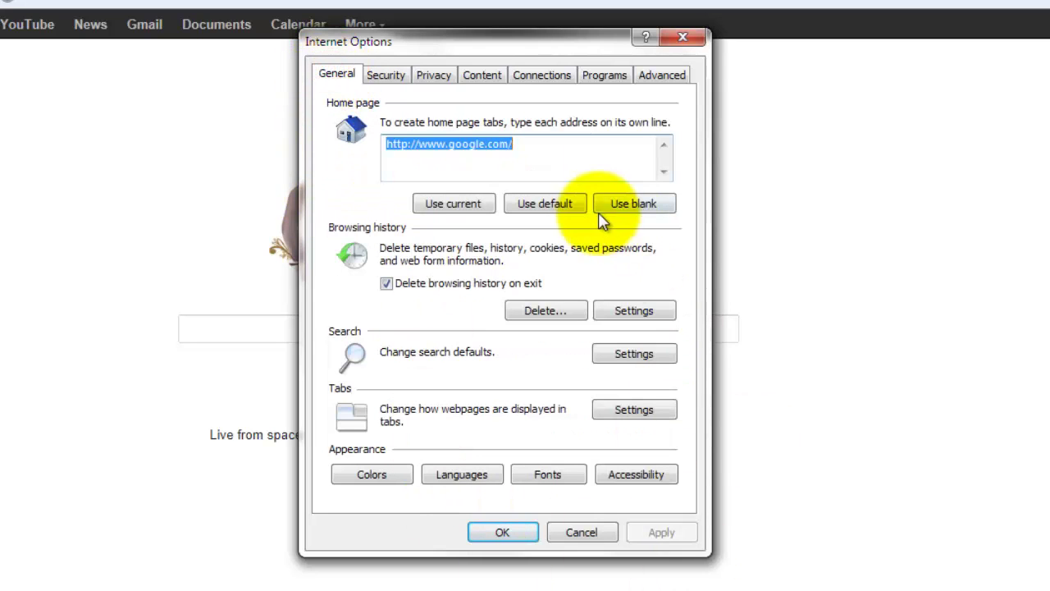
{"action": "left_click", "coordinate": [681, 39]}
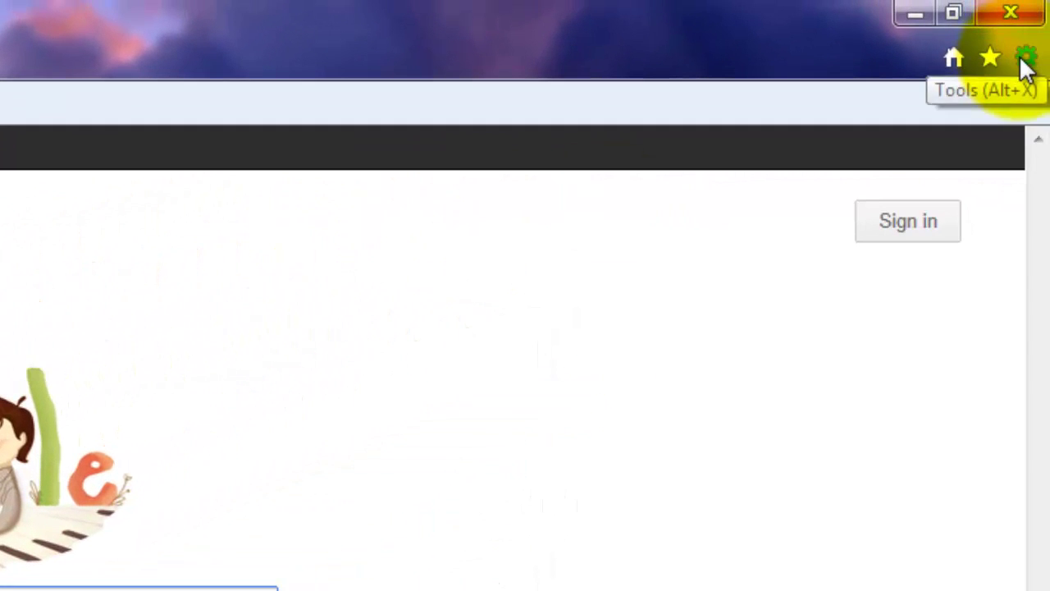
Open the add-on manager and review the status of the listed toolbars and extensions
{"action": "left_click", "coordinate": [1024, 62]}
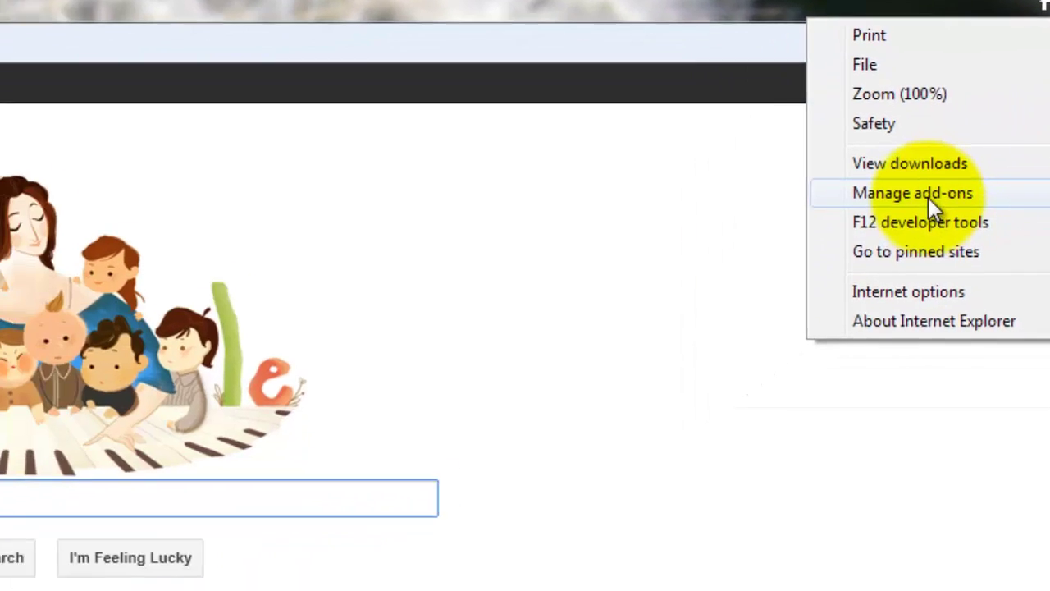
{"action": "left_click", "coordinate": [803, 269]}
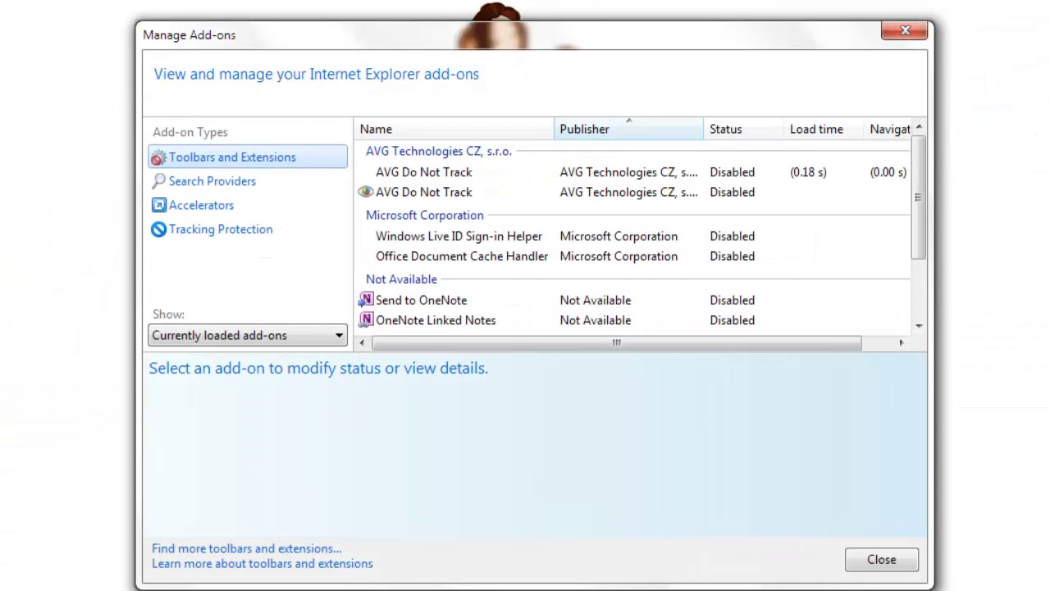
{"action": "mouse_move", "coordinate": [917, 175]}
{"action": "left_mouse_down"}
{"action": "mouse_move", "coordinate": [918, 279]}
{"action": "mouse_move", "coordinate": [935, 164]}
{"action": "left_mouse_up"}
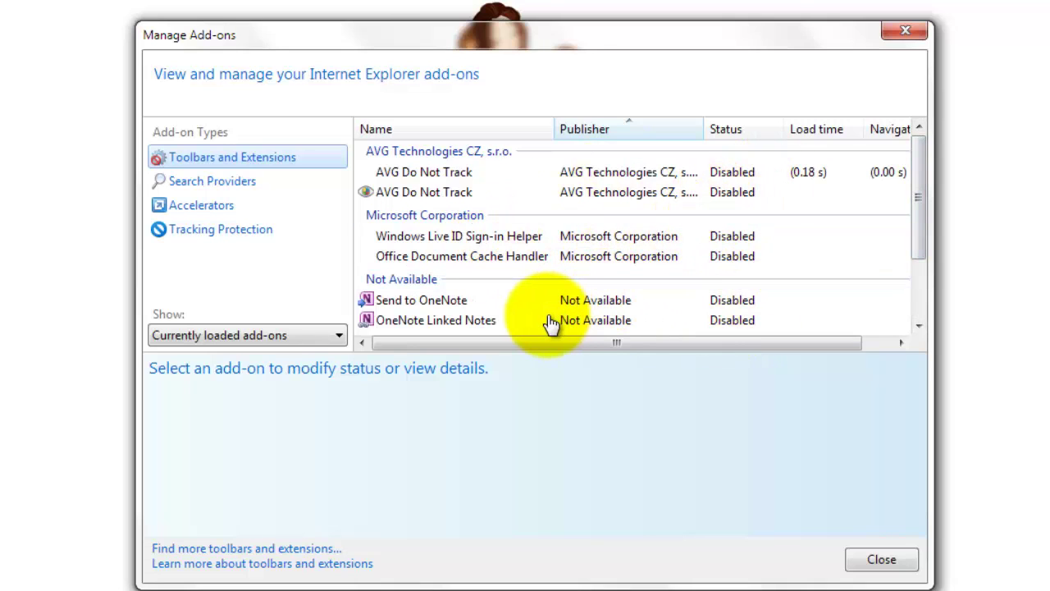
{"action": "left_click_drag", "start_coordinate": [917, 197], "coordinate": [917, 256]}
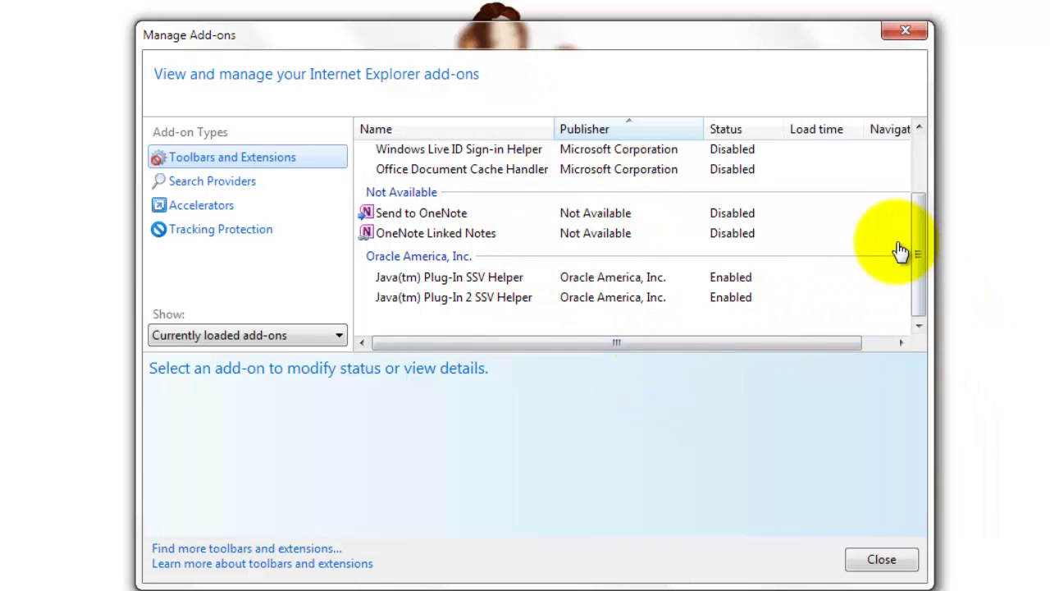
{"action": "left_click_drag", "start_coordinate": [917, 246], "coordinate": [908, 201]}
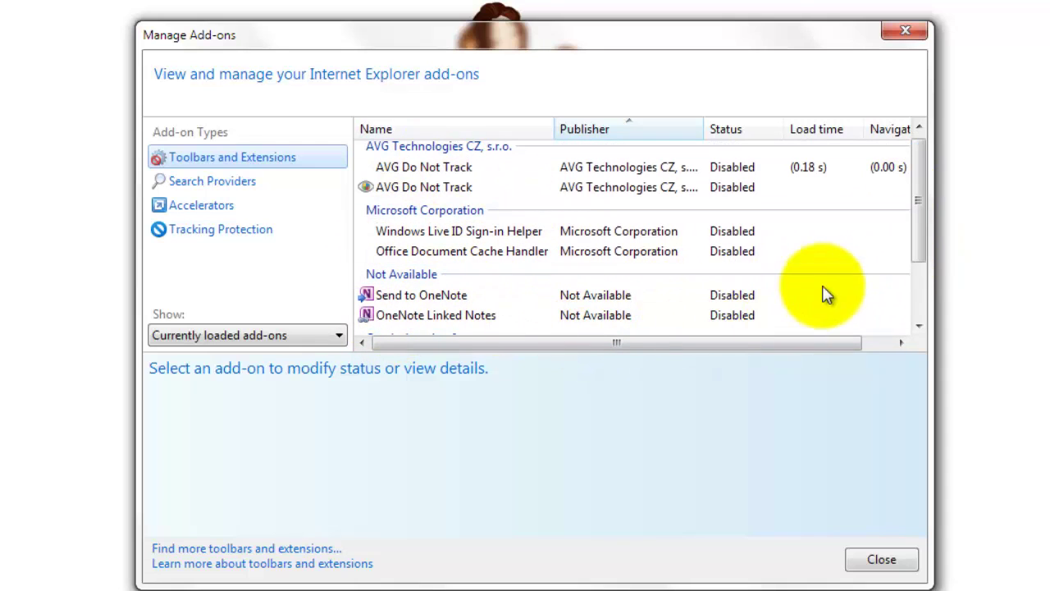
{"action": "left_click_drag", "start_coordinate": [921, 202], "coordinate": [915, 197]}
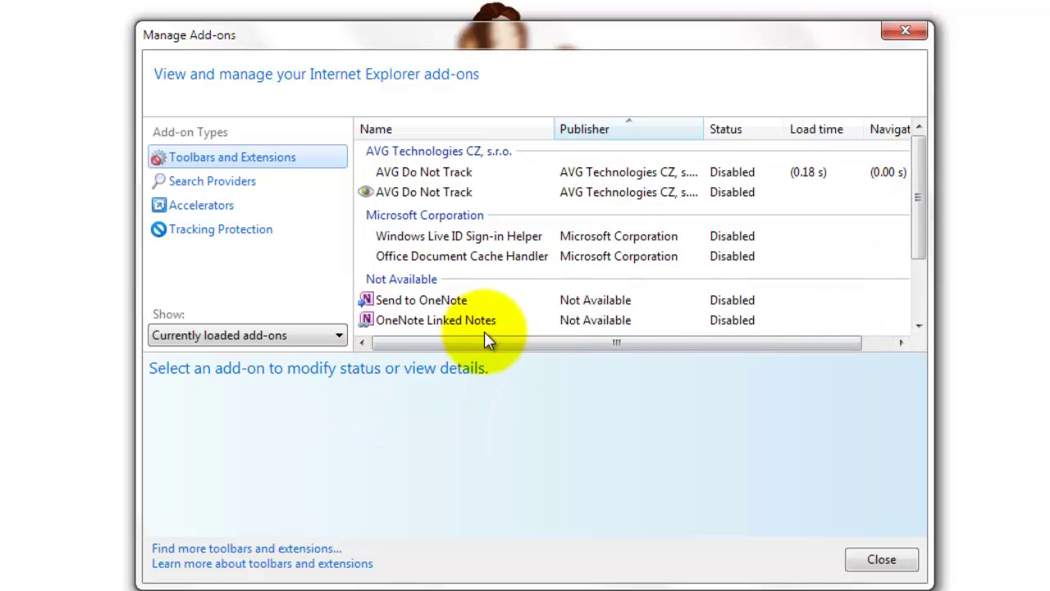
{"action": "left_click", "coordinate": [534, 333]}
{"action": "left_click_drag", "start_coordinate": [588, 343], "coordinate": [555, 375]}
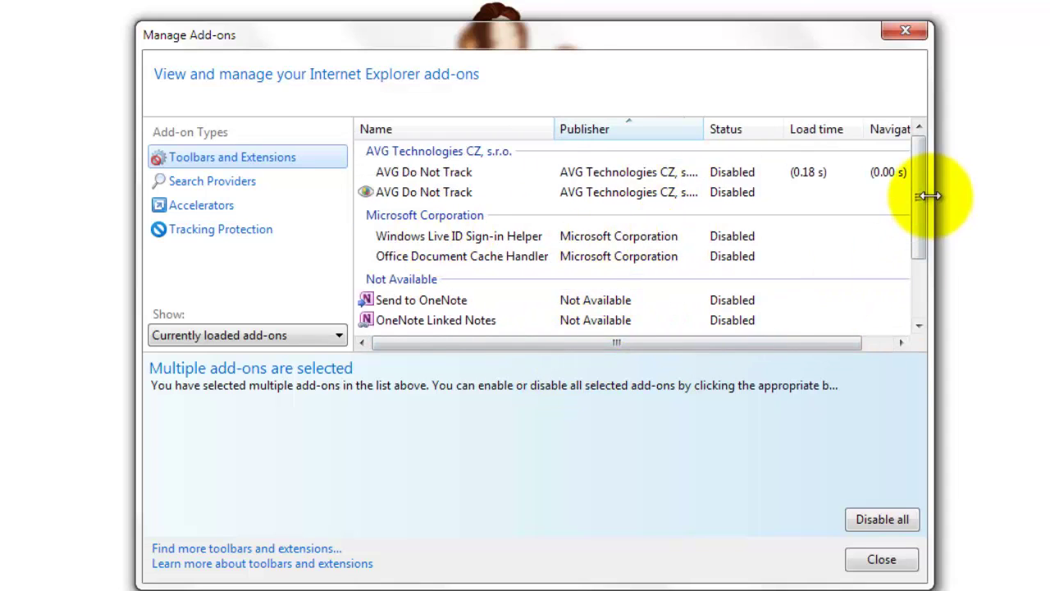
{"action": "left_click_drag", "start_coordinate": [917, 195], "coordinate": [922, 166]}
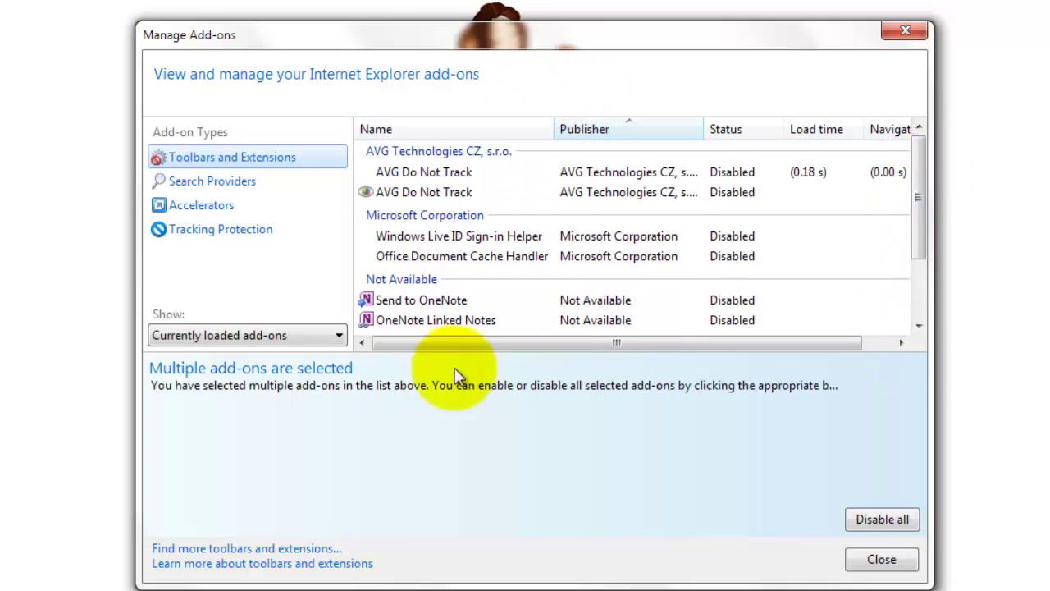
View the details of the Google search provider and the list of installed accelerators
{"action": "left_click", "coordinate": [205, 183]}
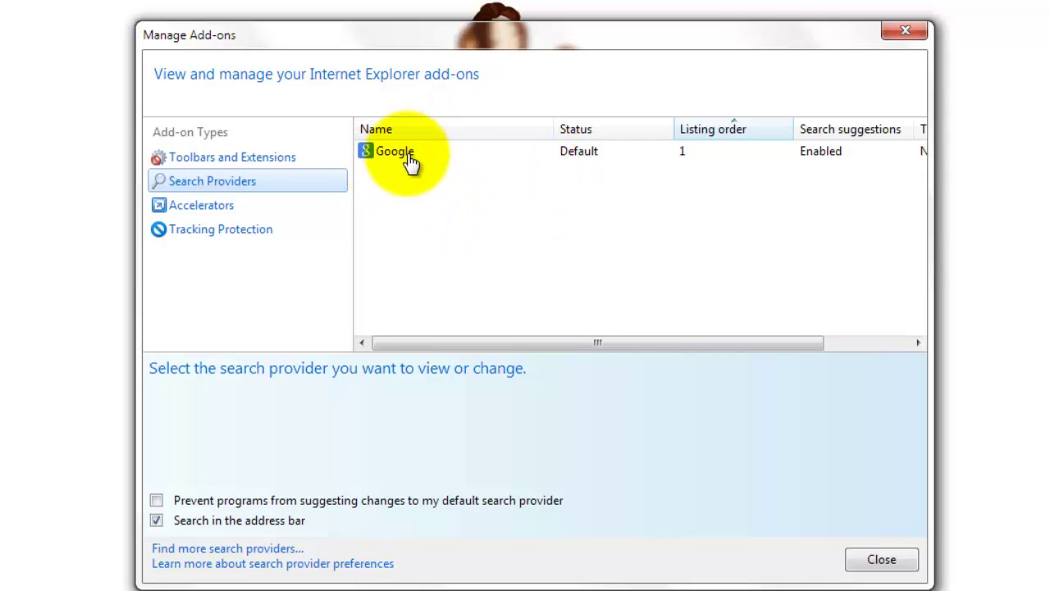
{"action": "left_click_drag", "start_coordinate": [647, 344], "coordinate": [534, 365]}
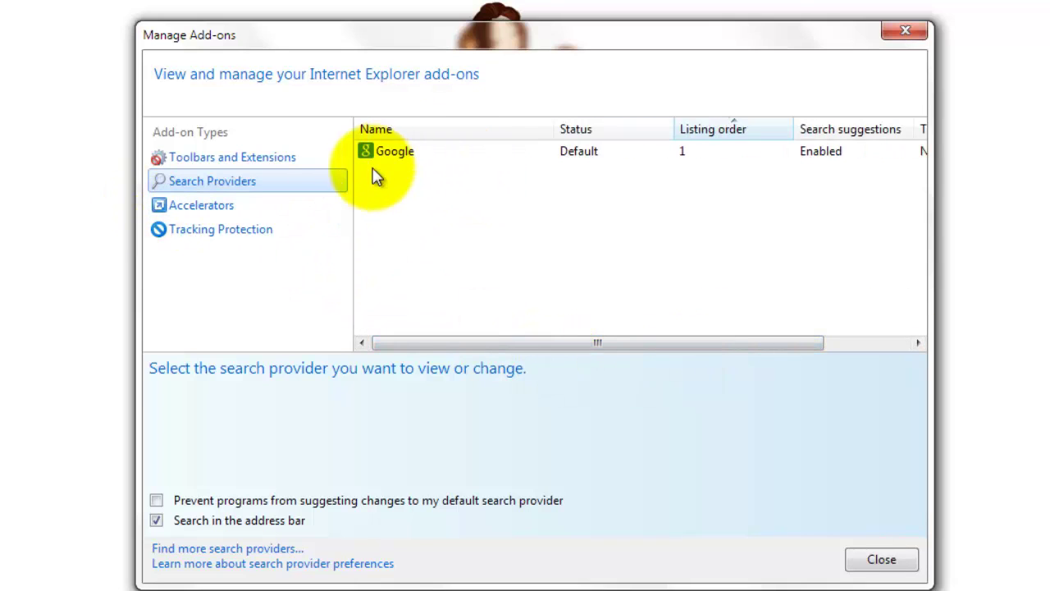
{"action": "left_click", "coordinate": [392, 152]}
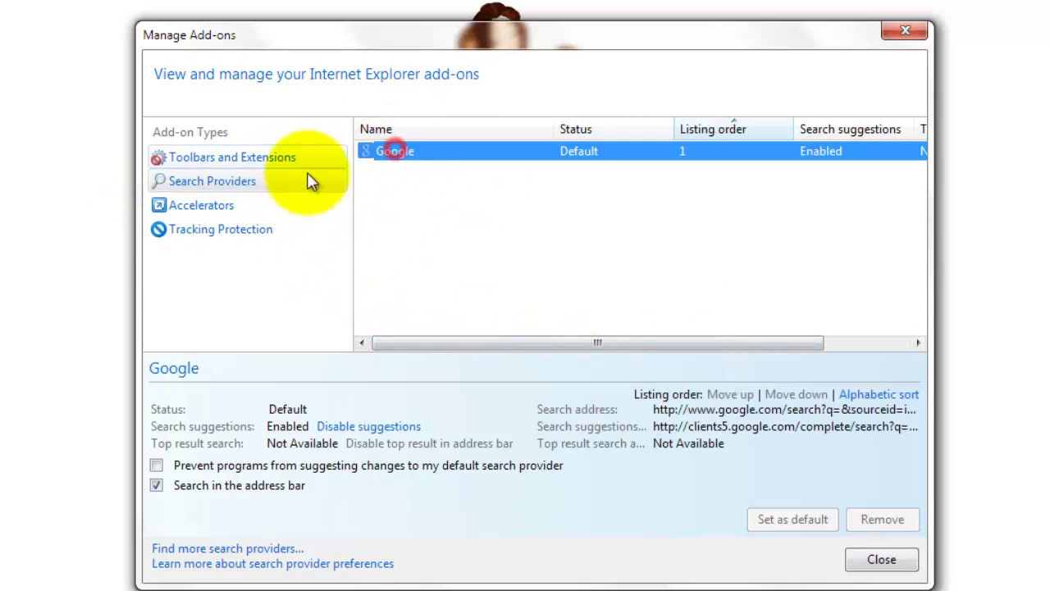
{"action": "left_click", "coordinate": [199, 210]}
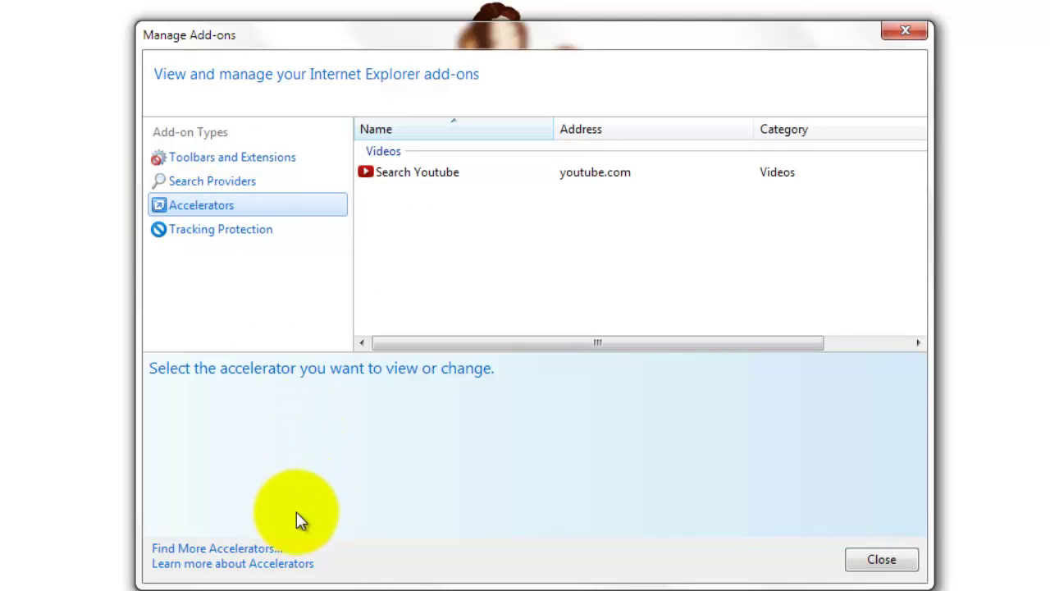
Open the online gallery of more accelerators in a maximized window and browse the available ones
{"action": "left_click", "coordinate": [238, 549]}
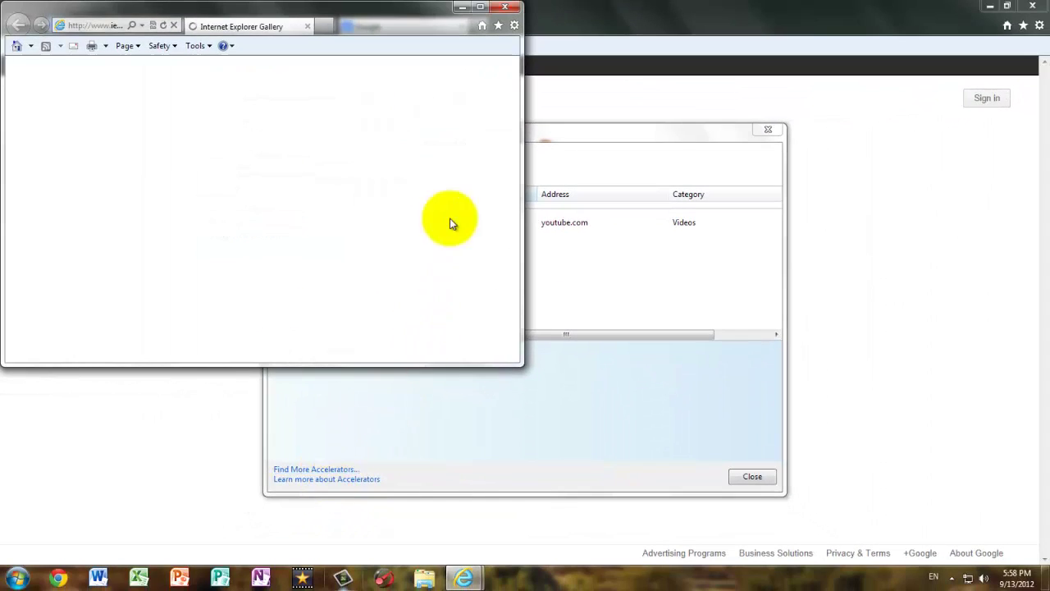
{"action": "left_click", "coordinate": [480, 8]}
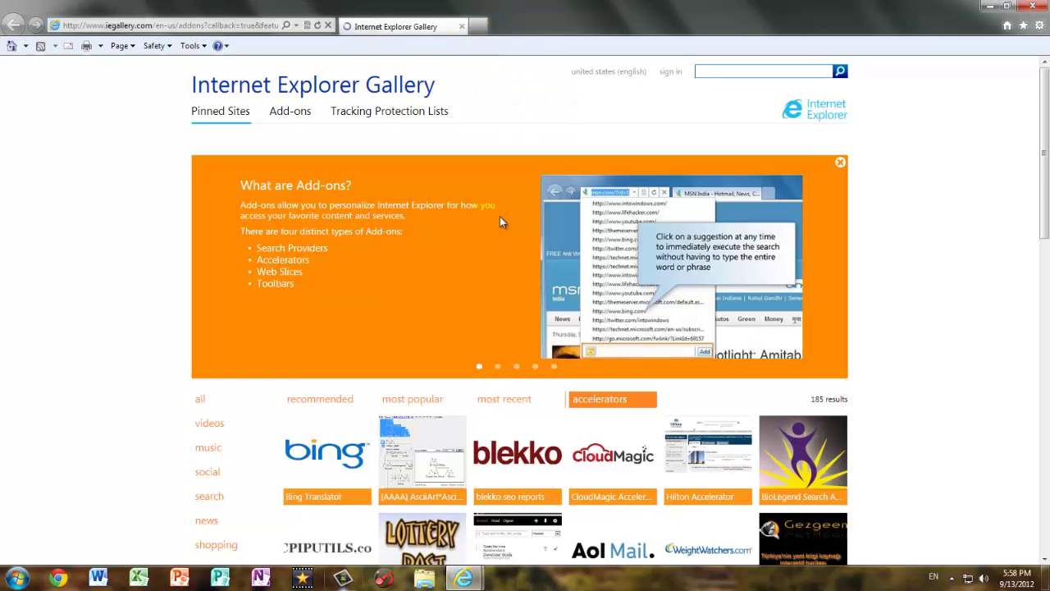
{"action": "scroll", "coordinate": [613, 452], "scroll_direction": "down", "scroll_amount": 2}
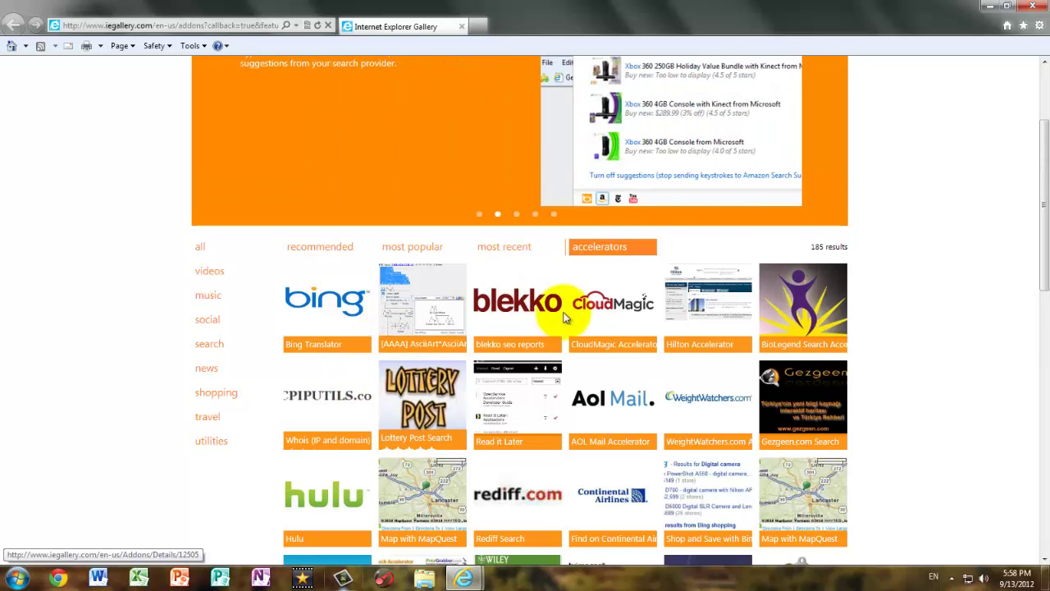
{"action": "scroll", "coordinate": [610, 214], "scroll_direction": "down", "scroll_amount": 6}
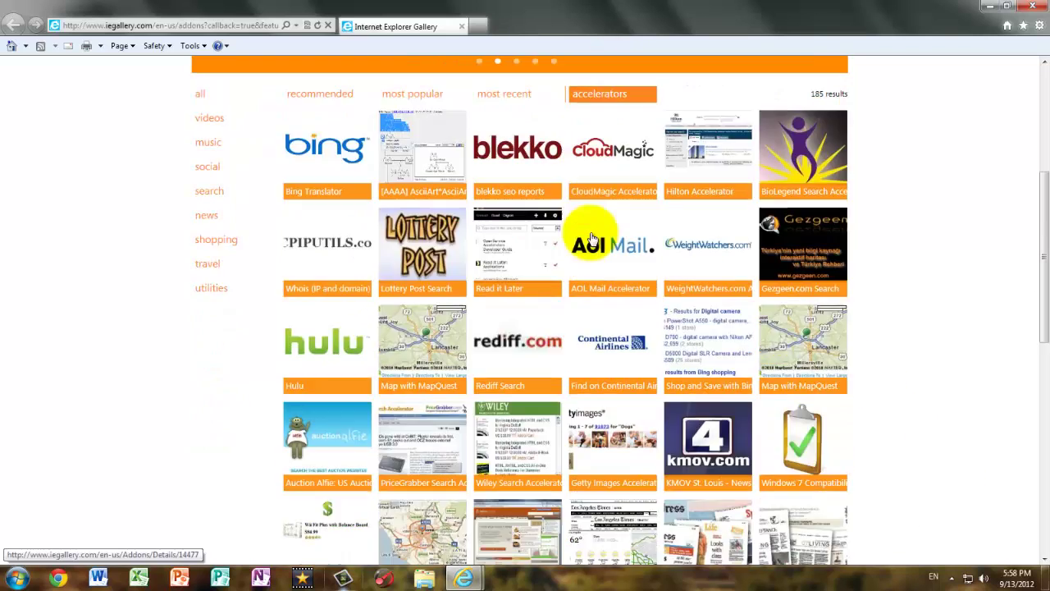
{"action": "scroll", "coordinate": [593, 256], "scroll_direction": "down", "scroll_amount": 1}
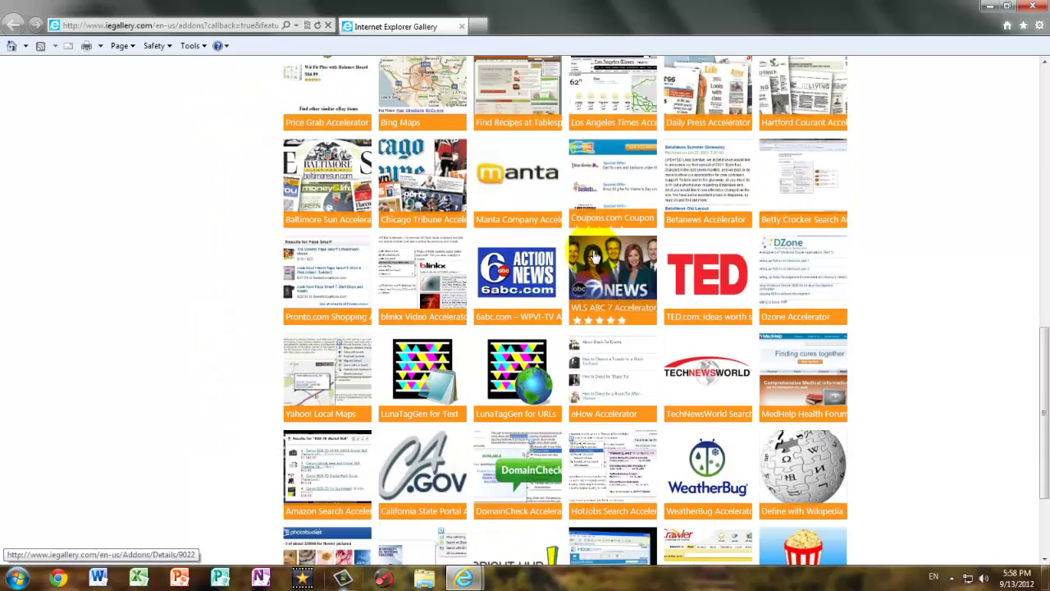
{"action": "scroll", "coordinate": [593, 365], "scroll_direction": "down", "scroll_amount": 1}
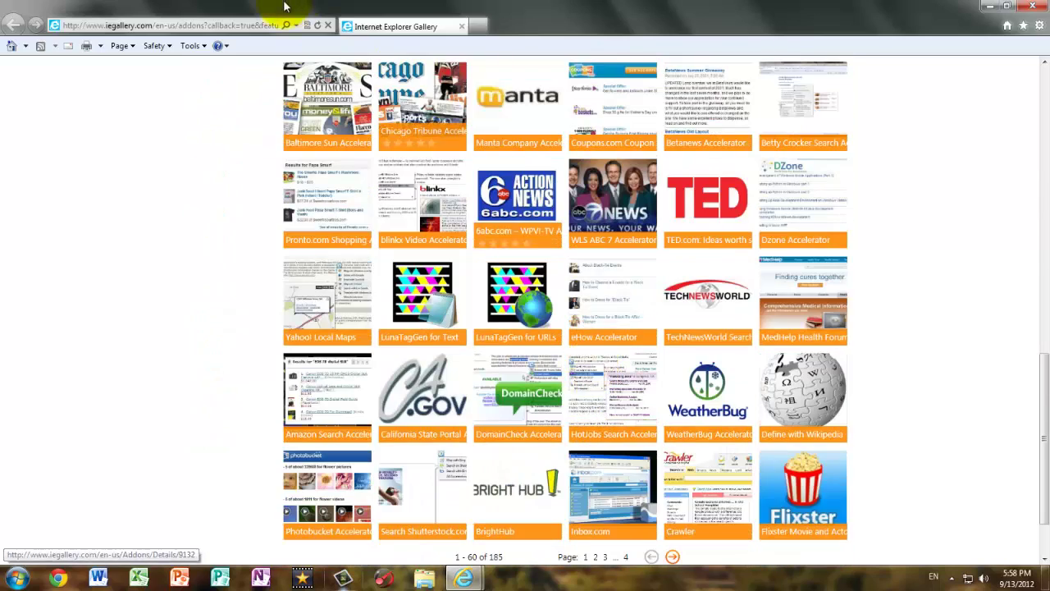
Check the add-on manager in the Google window and return to the Internet Explorer Gallery window
{"action": "mouse_move", "coordinate": [464, 577]}
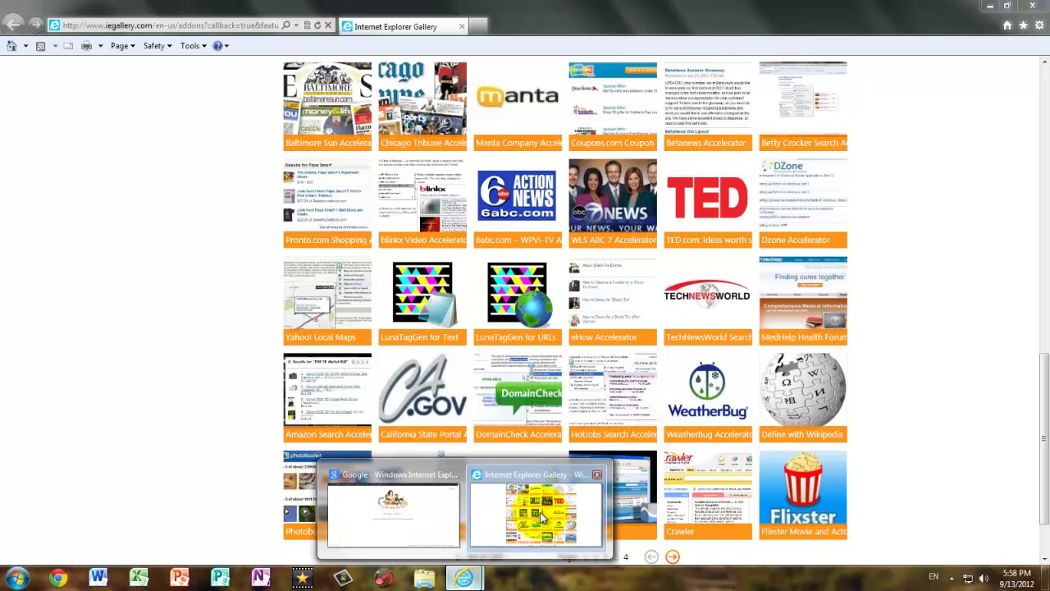
{"action": "left_click", "coordinate": [424, 505]}
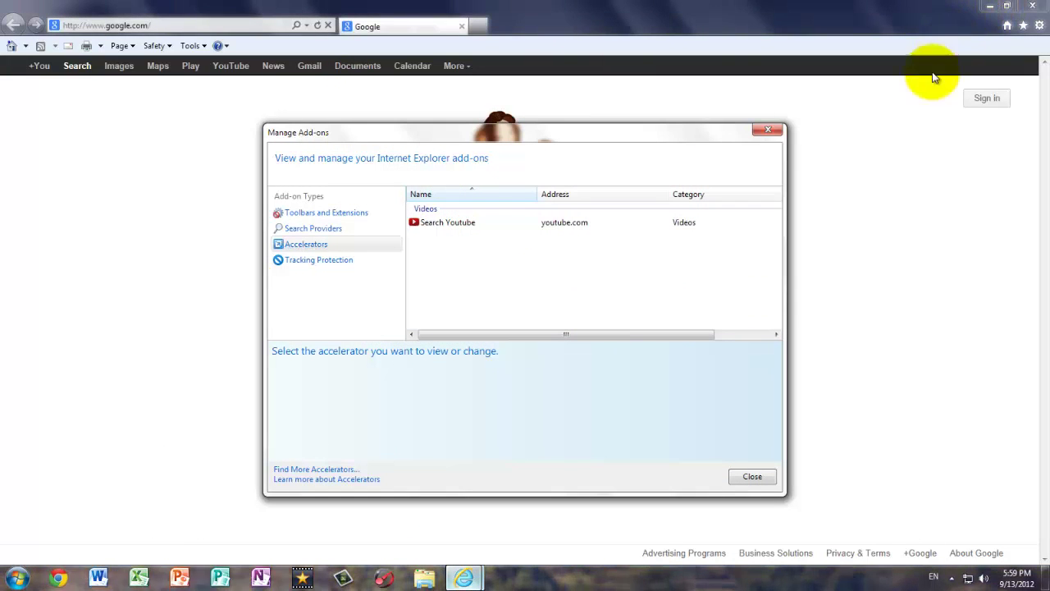
{"action": "mouse_move", "coordinate": [474, 579]}
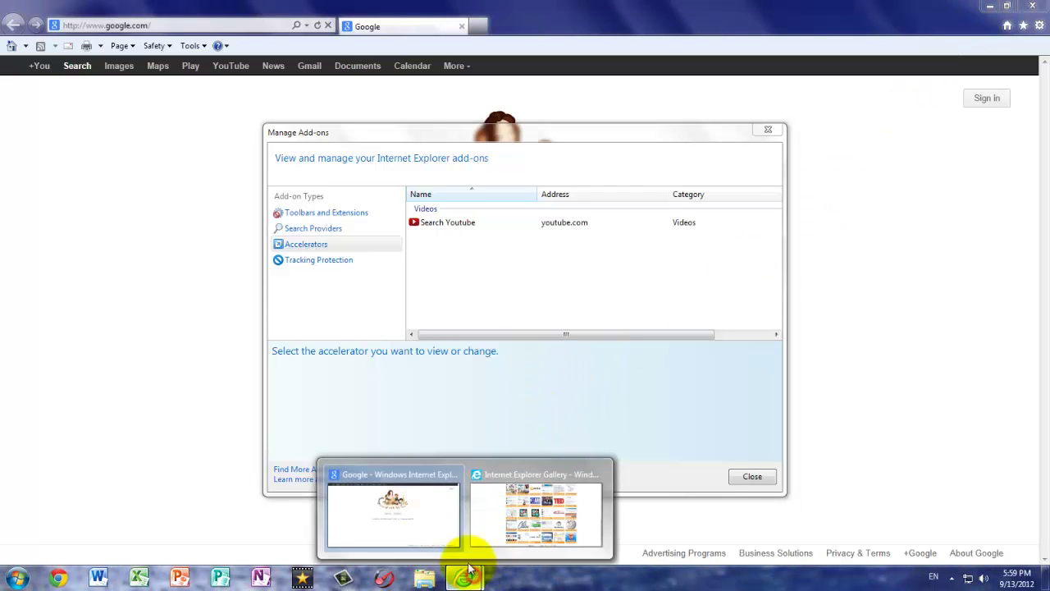
{"action": "left_click", "coordinate": [411, 501]}
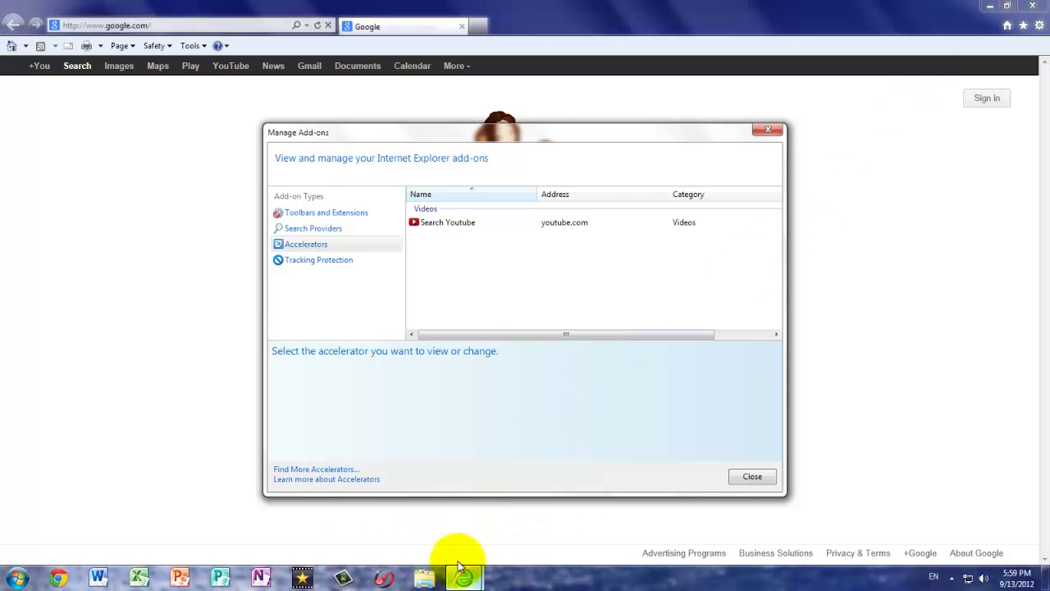
{"action": "mouse_move", "coordinate": [464, 574]}
{"action": "left_click", "coordinate": [522, 489]}
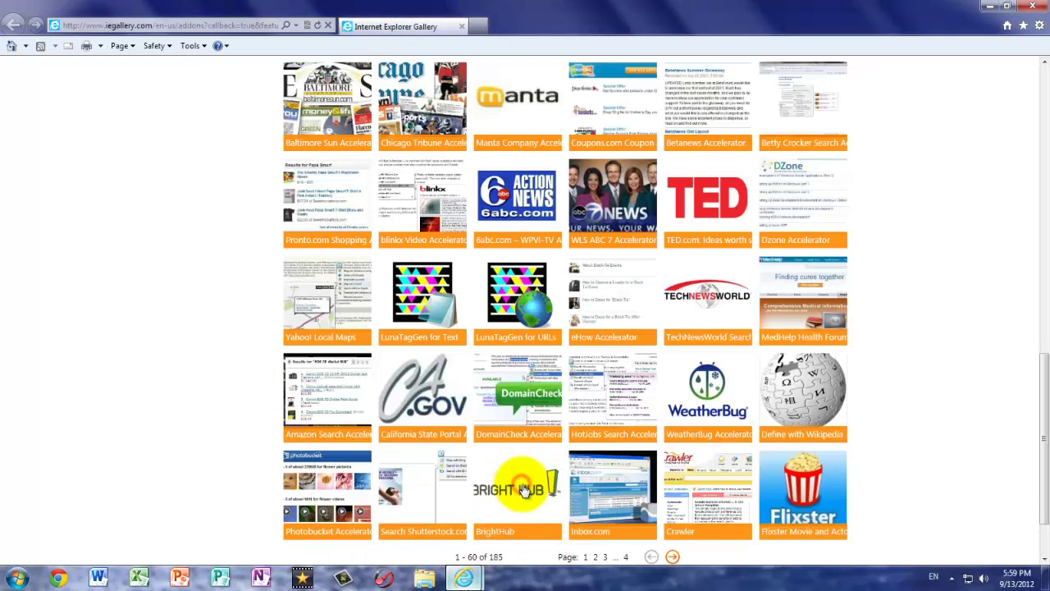
Look over the first page of accelerators in the gallery and go to the second page
{"action": "scroll", "coordinate": [861, 414], "scroll_direction": "up", "scroll_amount": 3}
{"action": "scroll", "coordinate": [860, 412], "scroll_direction": "up", "scroll_amount": 3}
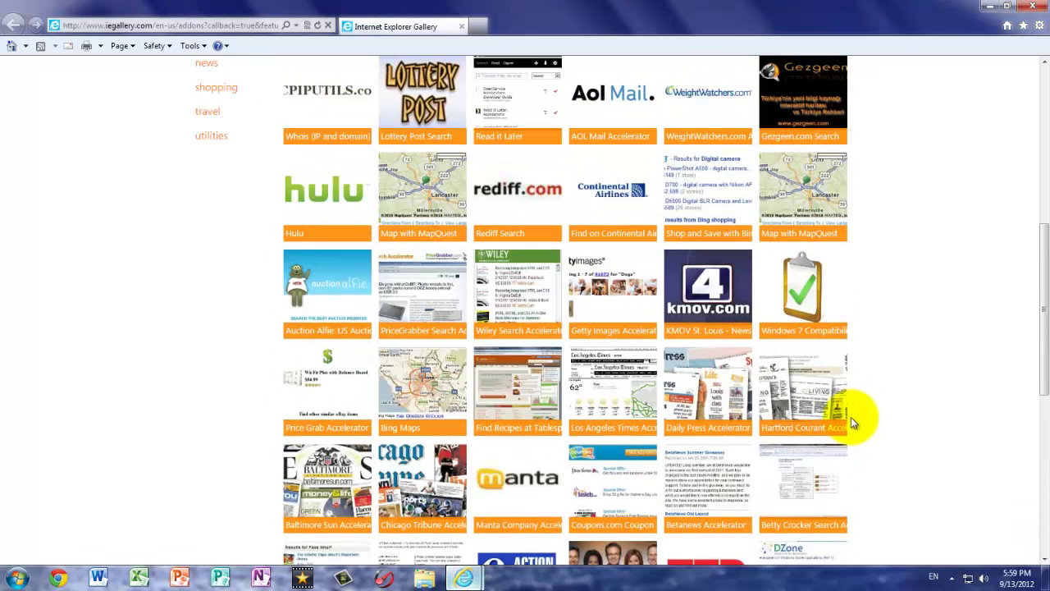
{"action": "scroll", "coordinate": [848, 420], "scroll_direction": "up", "scroll_amount": 3}
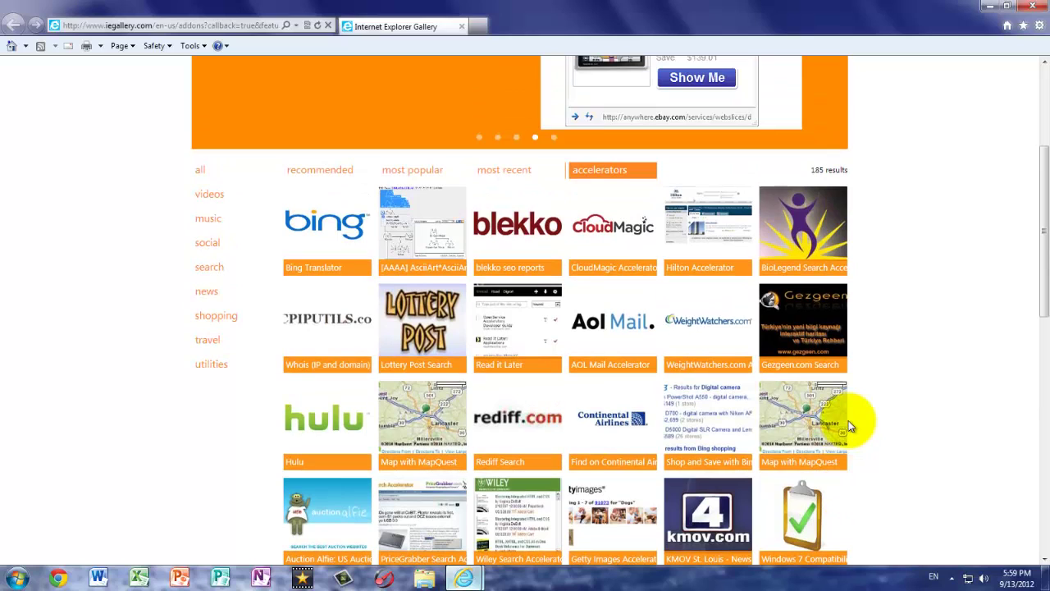
{"action": "scroll", "coordinate": [848, 420], "scroll_direction": "down", "scroll_amount": 5}
{"action": "scroll", "coordinate": [892, 424], "scroll_direction": "down", "scroll_amount": 3}
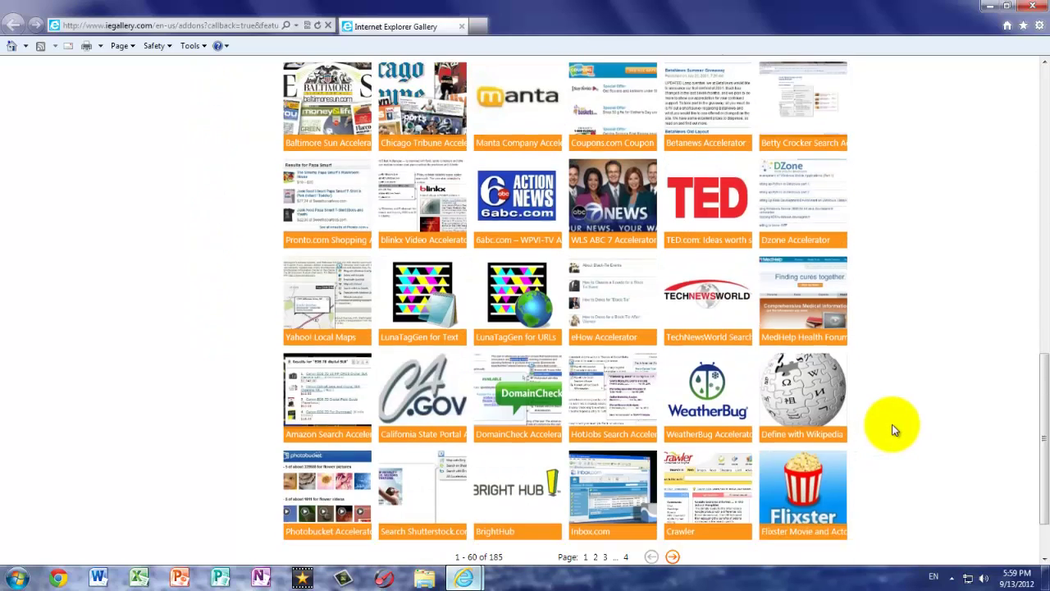
{"action": "scroll", "coordinate": [894, 430], "scroll_direction": "down", "scroll_amount": 1}
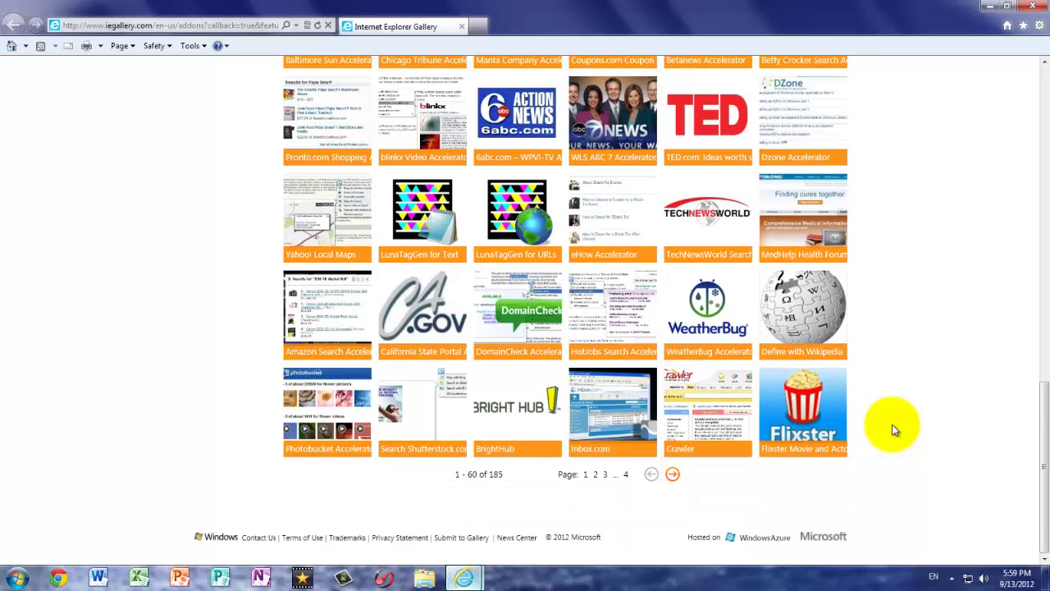
{"action": "left_click", "coordinate": [674, 476]}
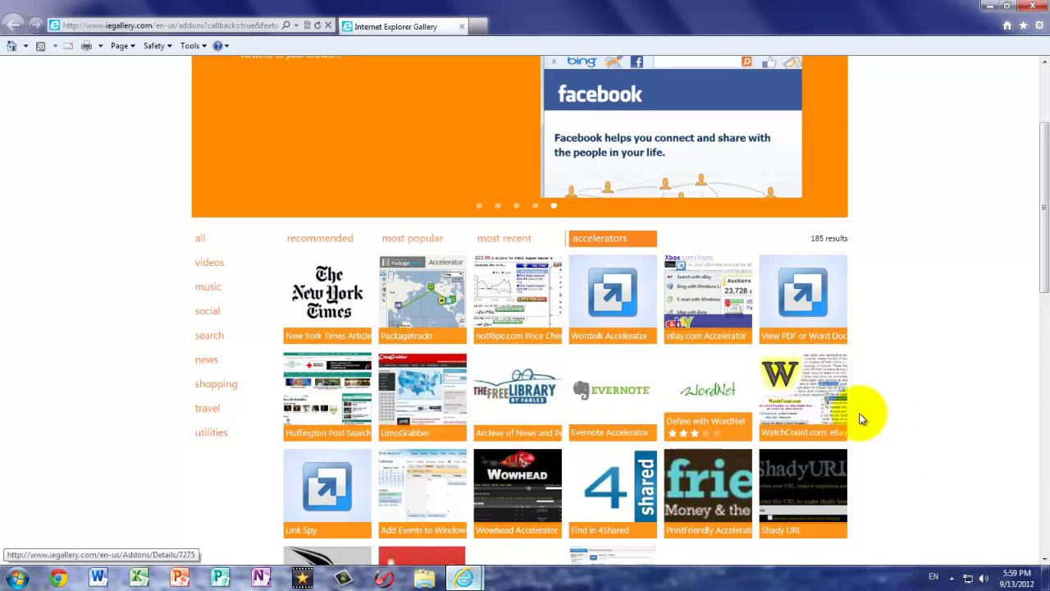
Browse the accelerators on page 2 of the gallery and continue to page 3
{"action": "scroll", "coordinate": [925, 395], "scroll_direction": "down", "scroll_amount": 5}
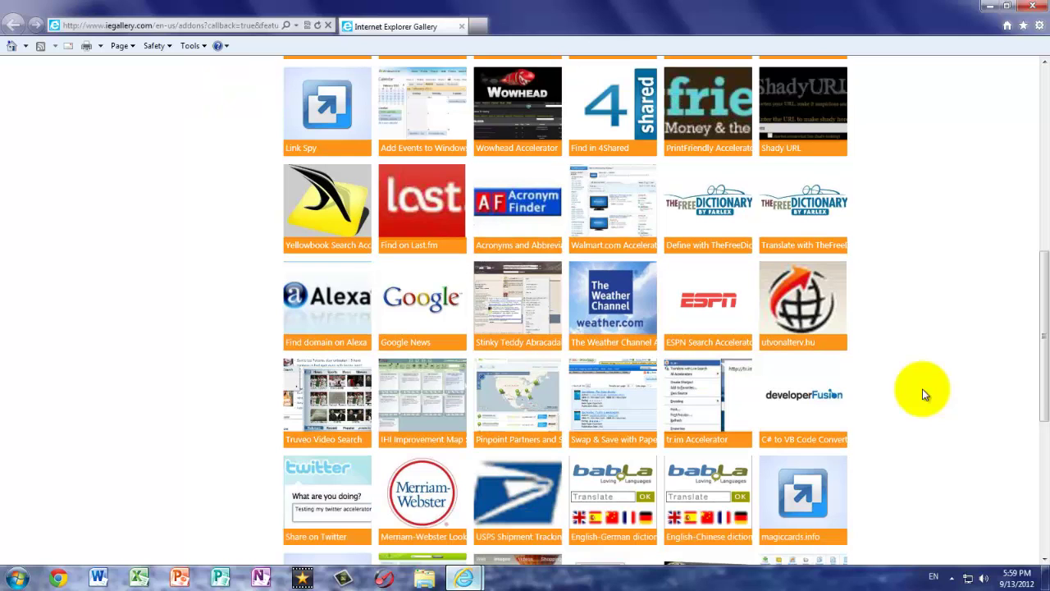
{"action": "scroll", "coordinate": [922, 394], "scroll_direction": "down", "scroll_amount": 5}
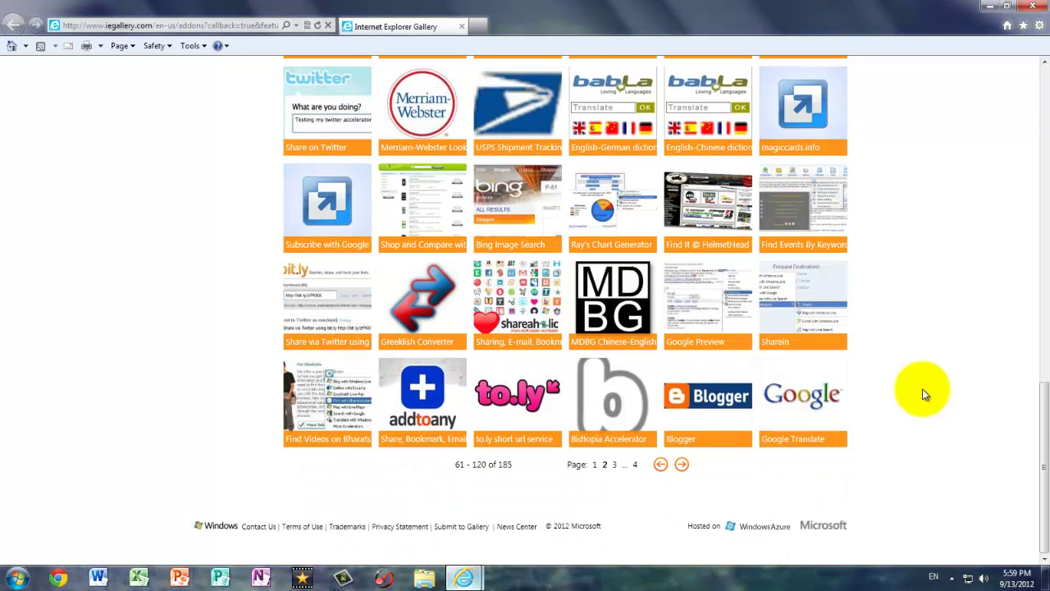
{"action": "left_click", "coordinate": [681, 464]}
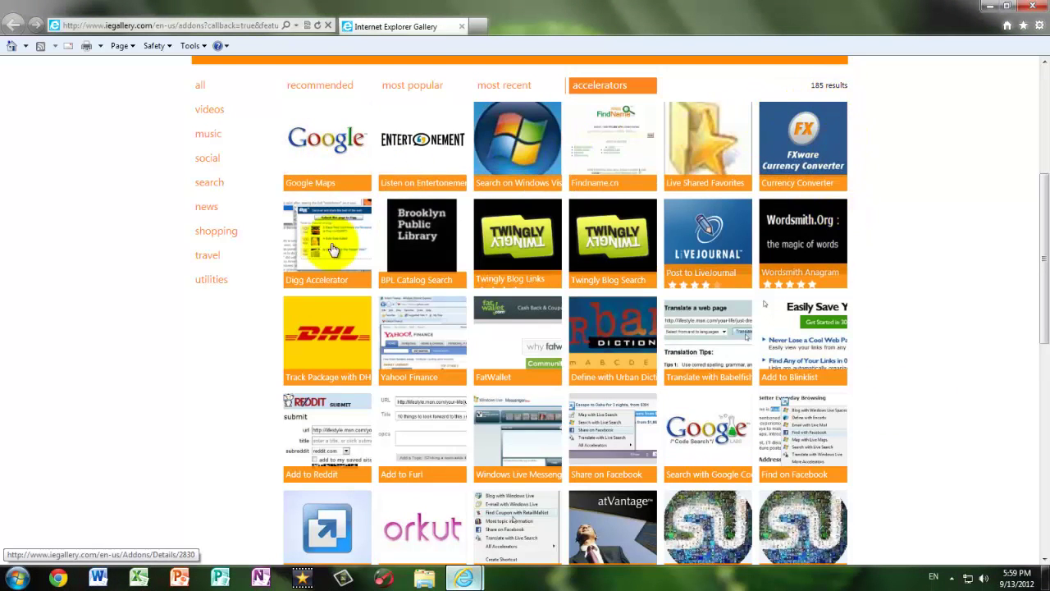
Examine the accelerators offered on page 3 of the gallery and proceed to the last page
{"action": "scroll", "coordinate": [880, 348], "scroll_direction": "down", "scroll_amount": 2}
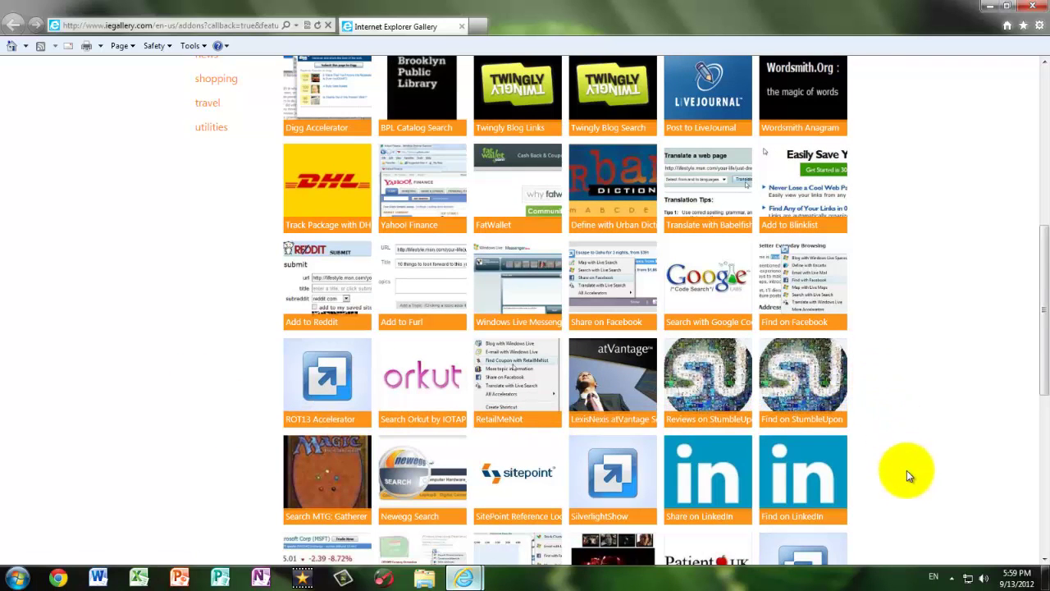
{"action": "scroll", "coordinate": [344, 501], "scroll_direction": "down", "scroll_amount": 1}
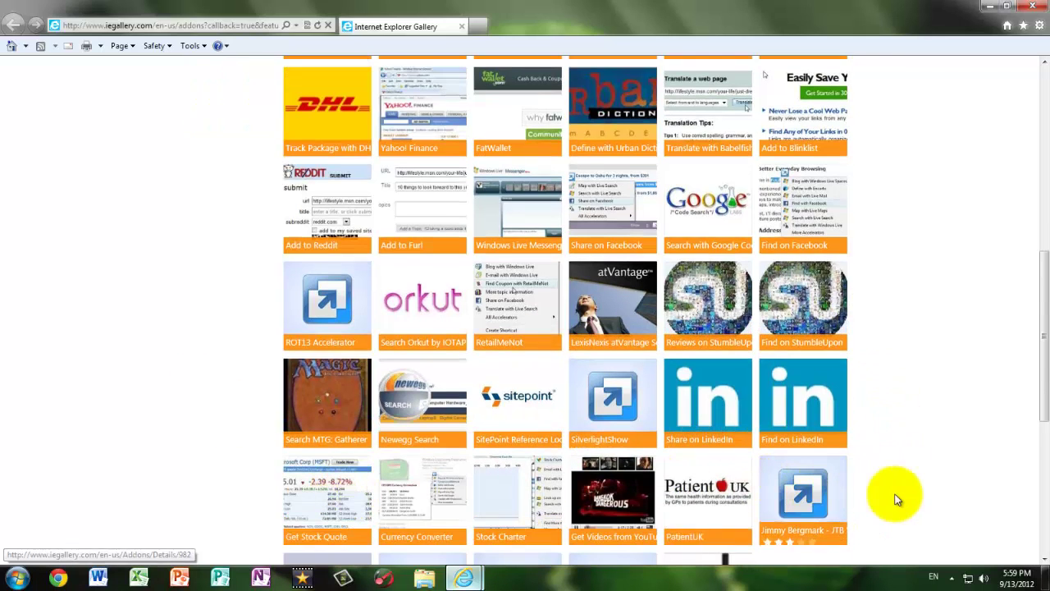
{"action": "scroll", "coordinate": [861, 489], "scroll_direction": "down", "scroll_amount": 1}
{"action": "scroll", "coordinate": [345, 504], "scroll_direction": "down", "scroll_amount": 1}
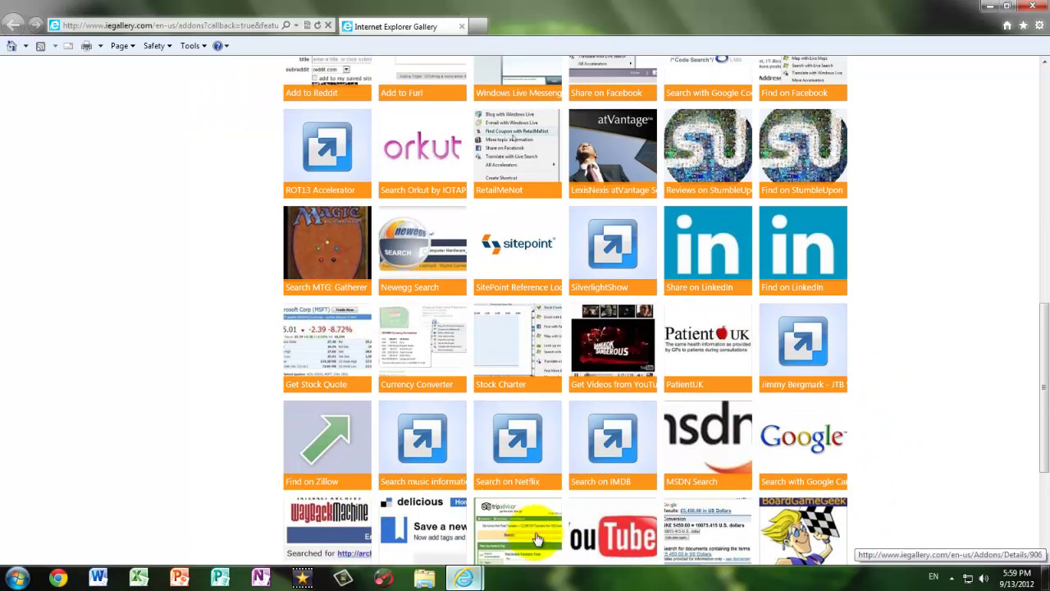
{"action": "scroll", "coordinate": [569, 485], "scroll_direction": "up", "scroll_amount": 3}
{"action": "scroll", "coordinate": [567, 485], "scroll_direction": "down", "scroll_amount": 2}
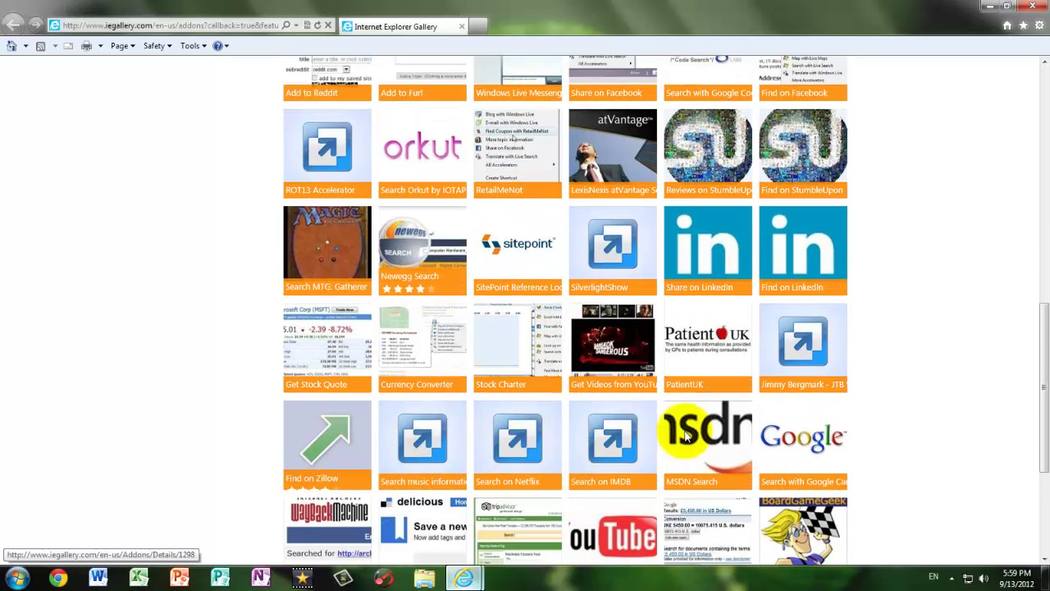
{"action": "scroll", "coordinate": [447, 399], "scroll_direction": "down", "scroll_amount": 3}
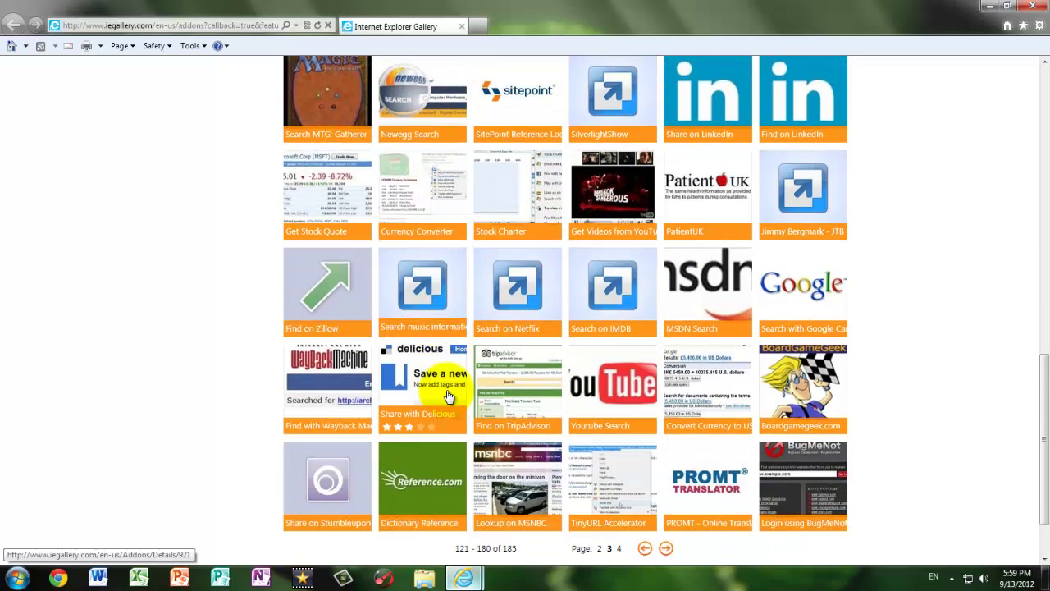
{"action": "left_click", "coordinate": [667, 466]}
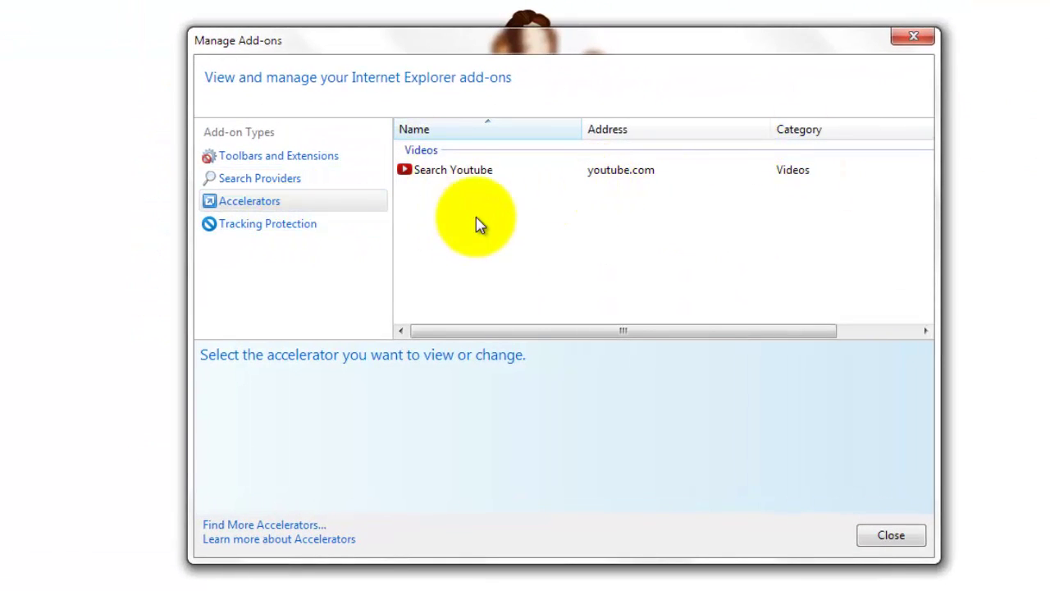
Check the status of the Tracking Protection list in the add-on manager and close the manager
{"action": "left_click", "coordinate": [292, 226]}
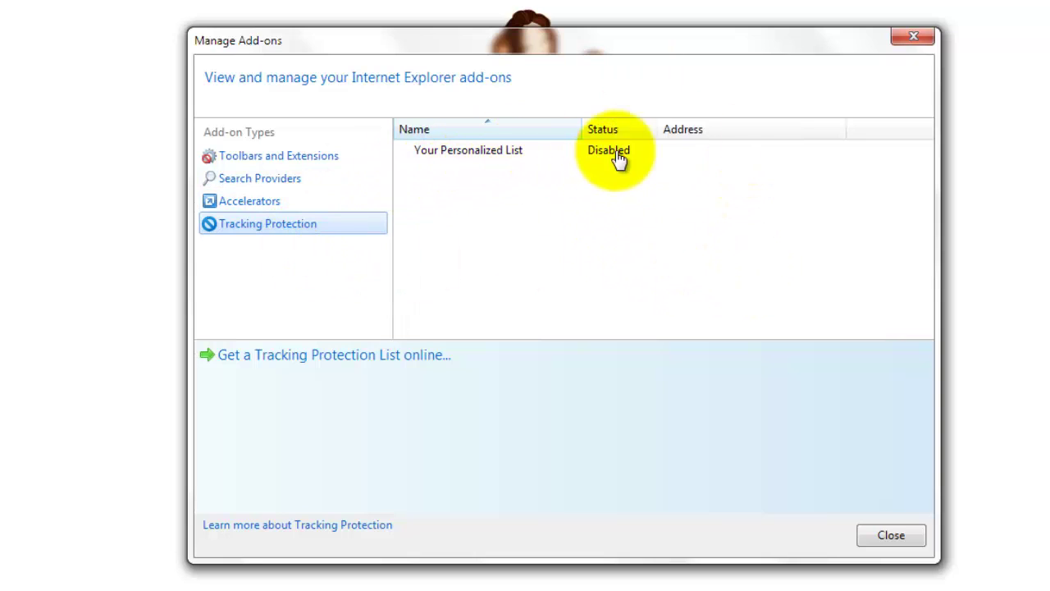
{"action": "left_click", "coordinate": [910, 41]}
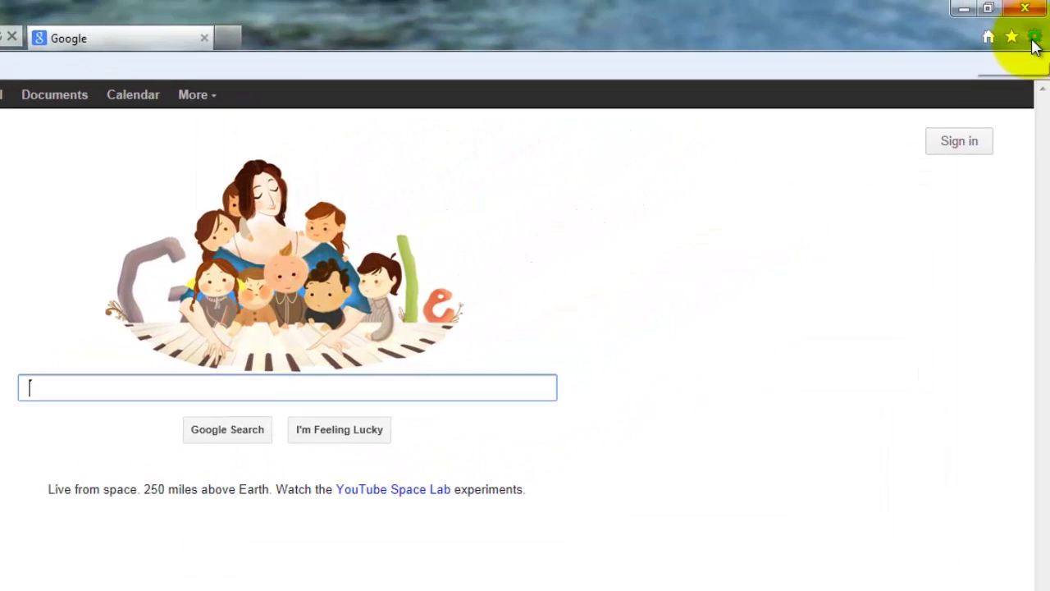
{"action": "left_click", "coordinate": [1031, 37]}
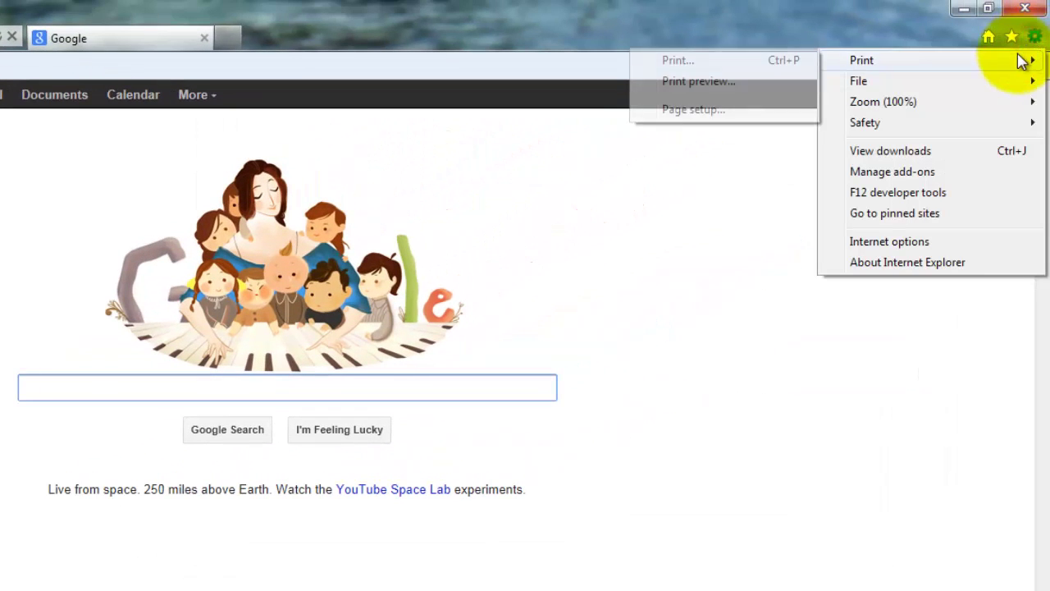
{"action": "mouse_move", "coordinate": [968, 95]}
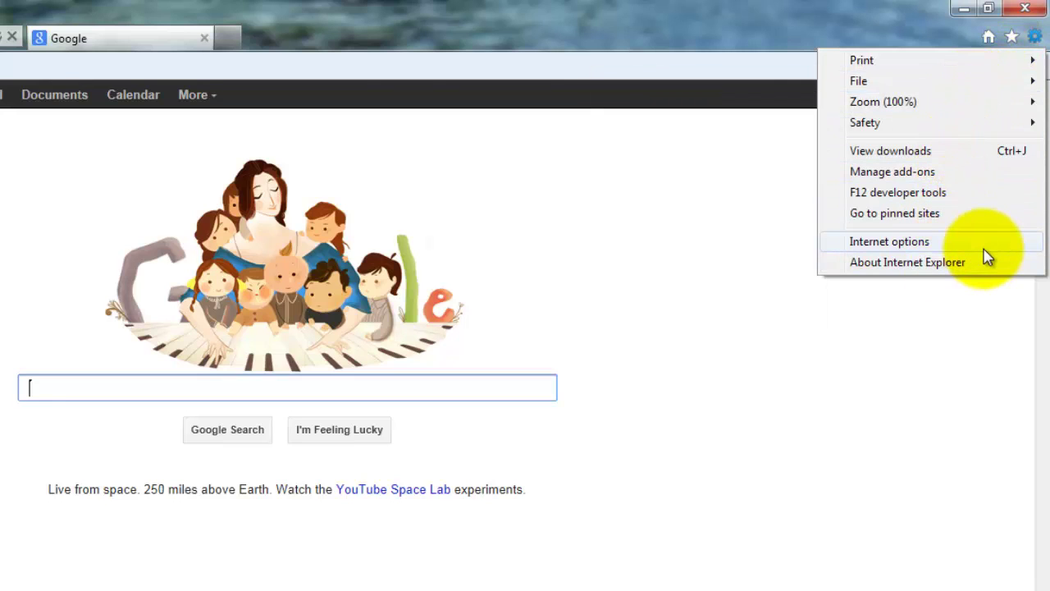
{"action": "left_click", "coordinate": [905, 314]}
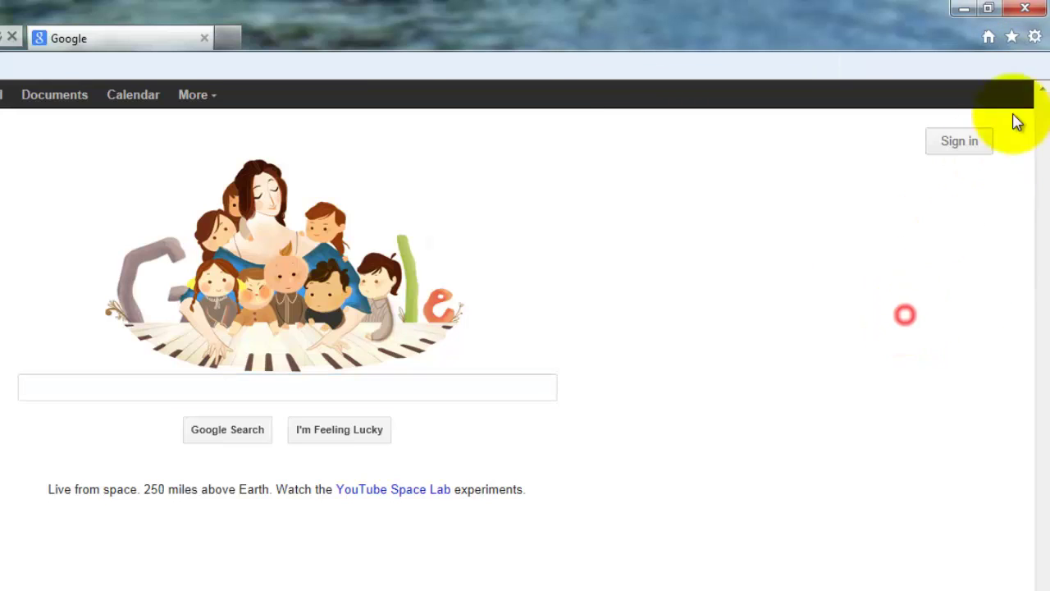
Delete the Favorites Bar folder from the browser's favorites and check the favorites list again
{"action": "left_click", "coordinate": [1014, 38]}
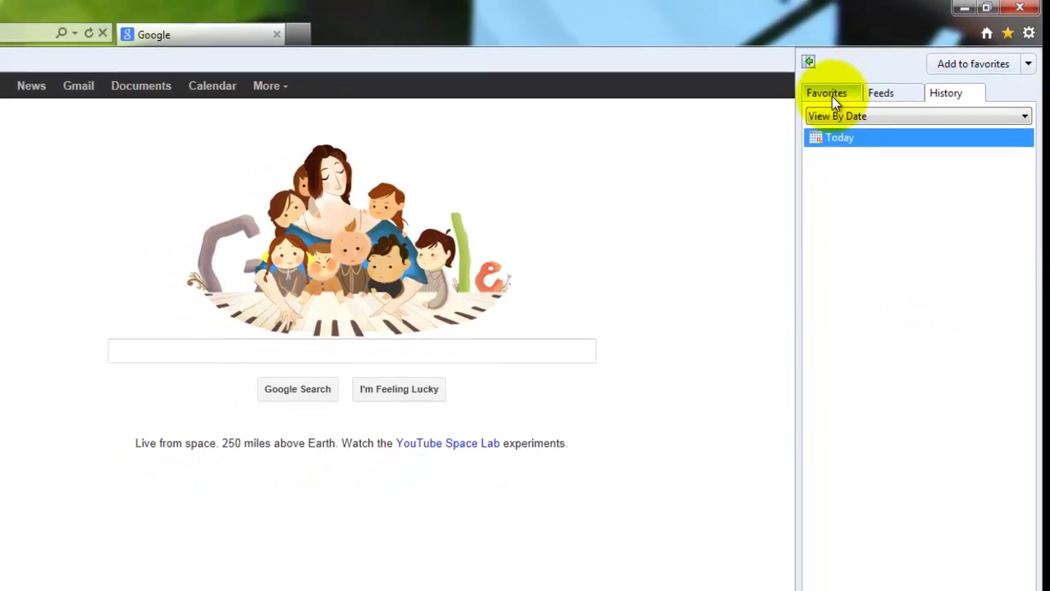
{"action": "left_click", "coordinate": [830, 94]}
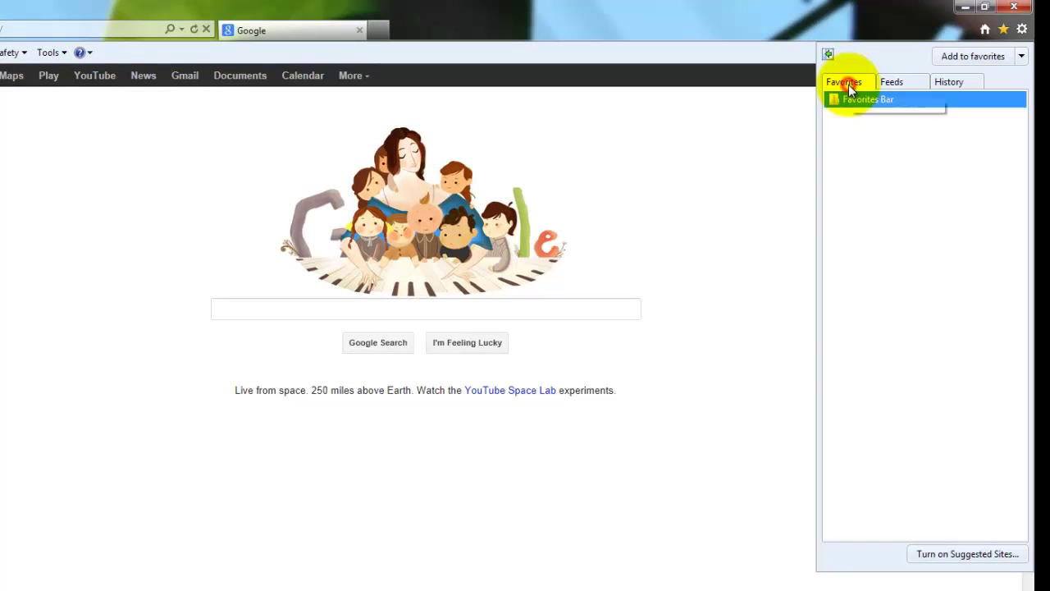
{"action": "left_click", "coordinate": [942, 98]}
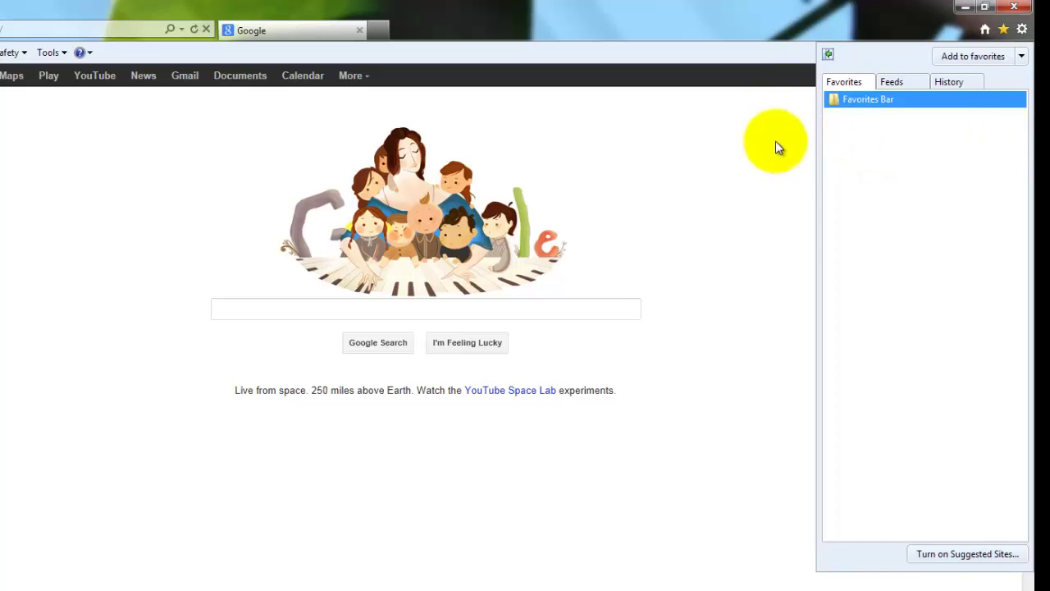
{"action": "right_click", "coordinate": [867, 102]}
{"action": "left_click", "coordinate": [917, 246]}
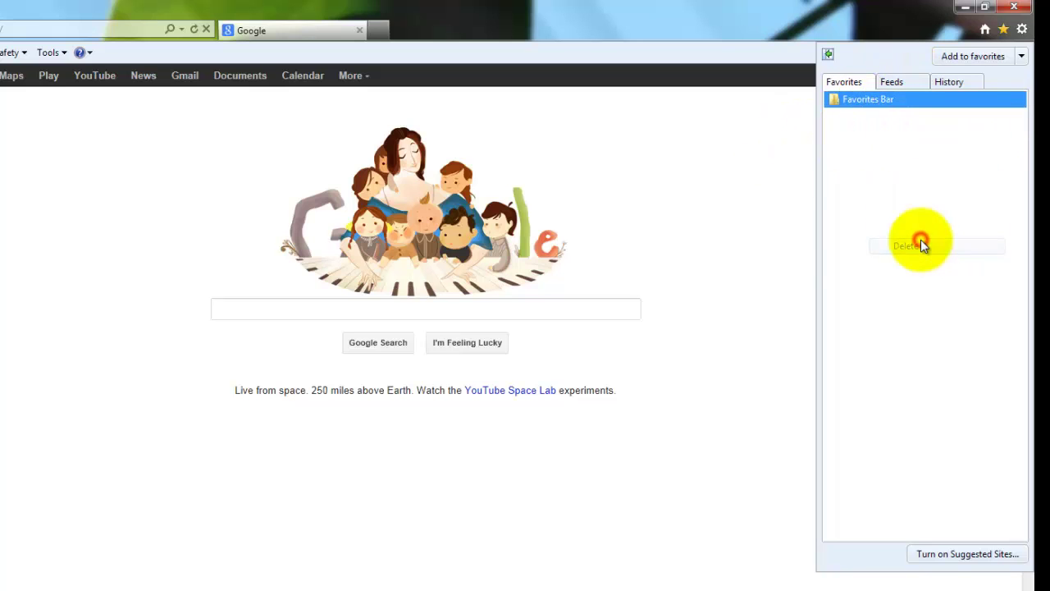
{"action": "left_click", "coordinate": [507, 391]}
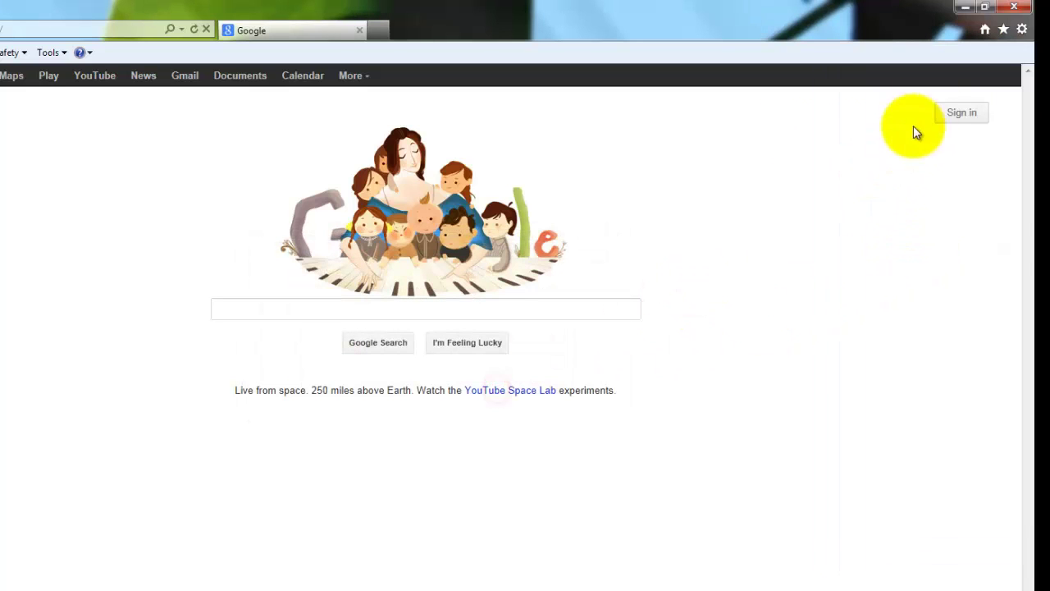
{"action": "left_click", "coordinate": [1002, 29]}
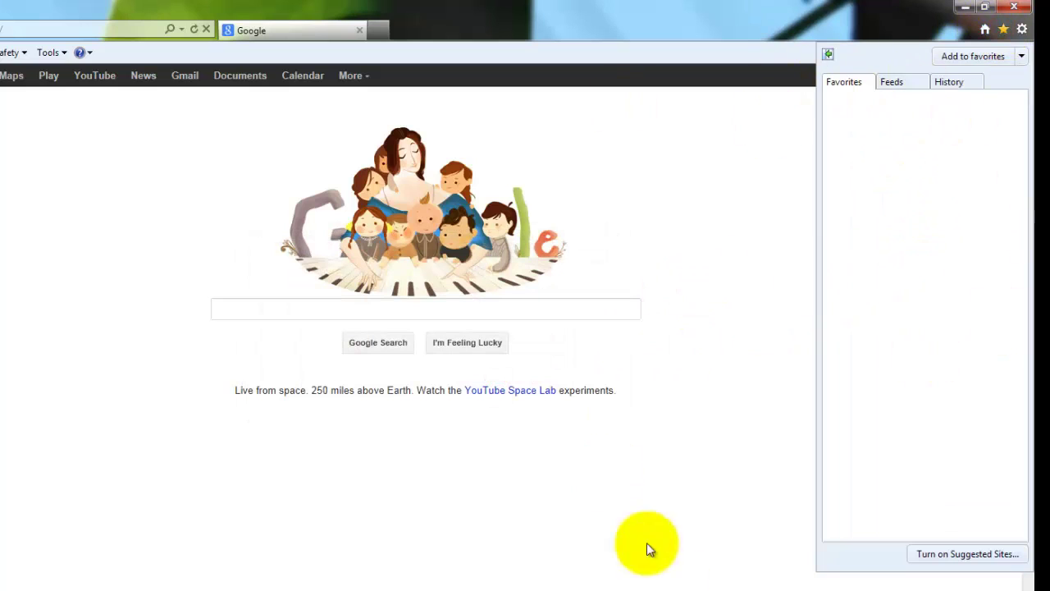
{"action": "left_click", "coordinate": [629, 464]}
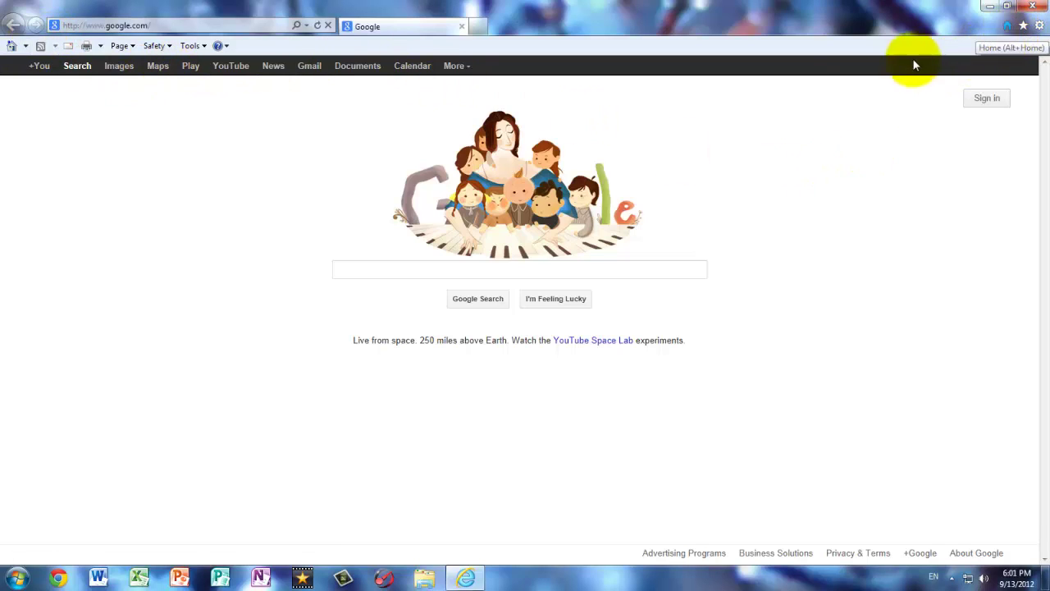
Reopen the add-on manager, review the toolbars, extensions and accelerators once more, and close it
{"action": "left_click", "coordinate": [1038, 27]}
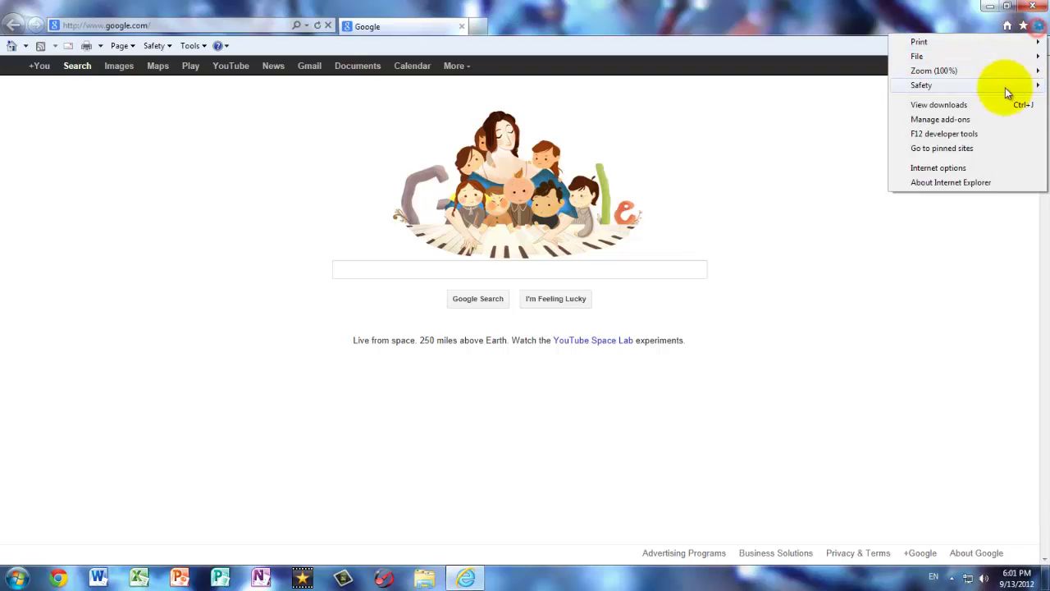
{"action": "left_click", "coordinate": [931, 121]}
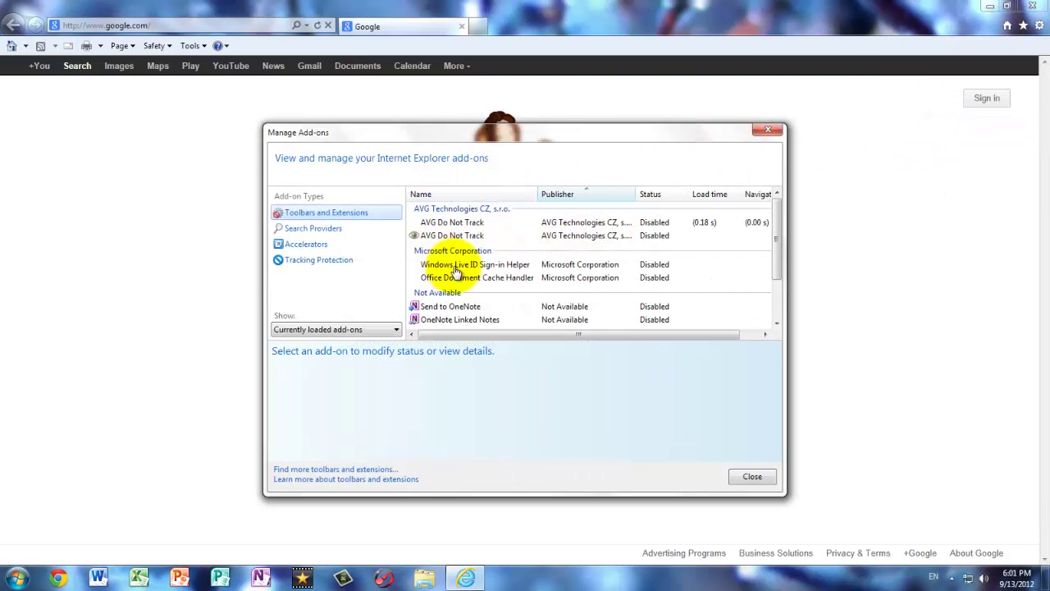
{"action": "left_click", "coordinate": [328, 243]}
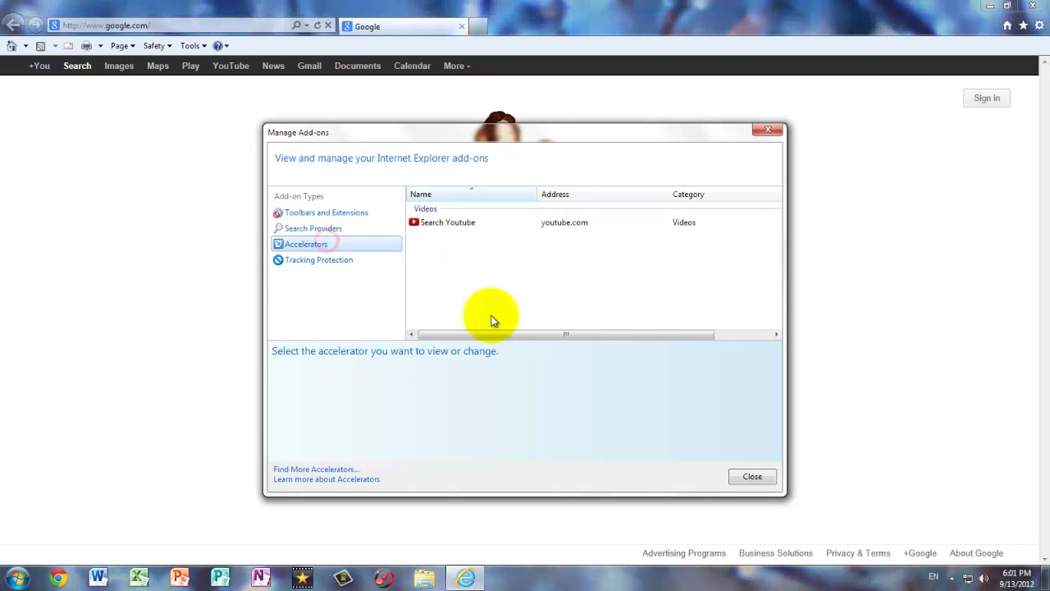
{"action": "left_click", "coordinate": [748, 478]}
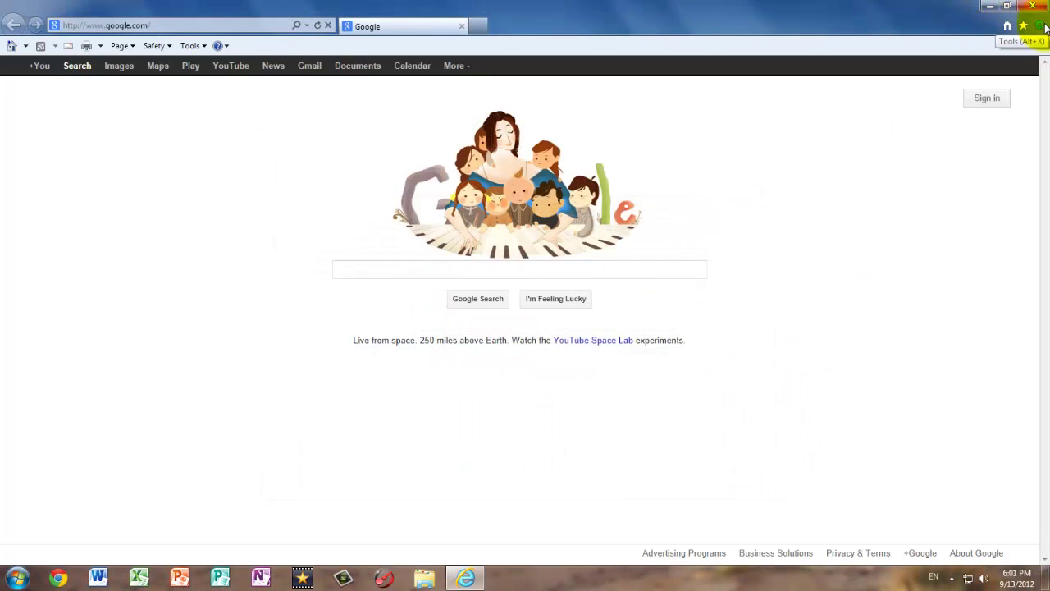
Review the temporary internet files and history settings, including the disk space to use, and close that dialog
{"action": "left_click", "coordinate": [1045, 27]}
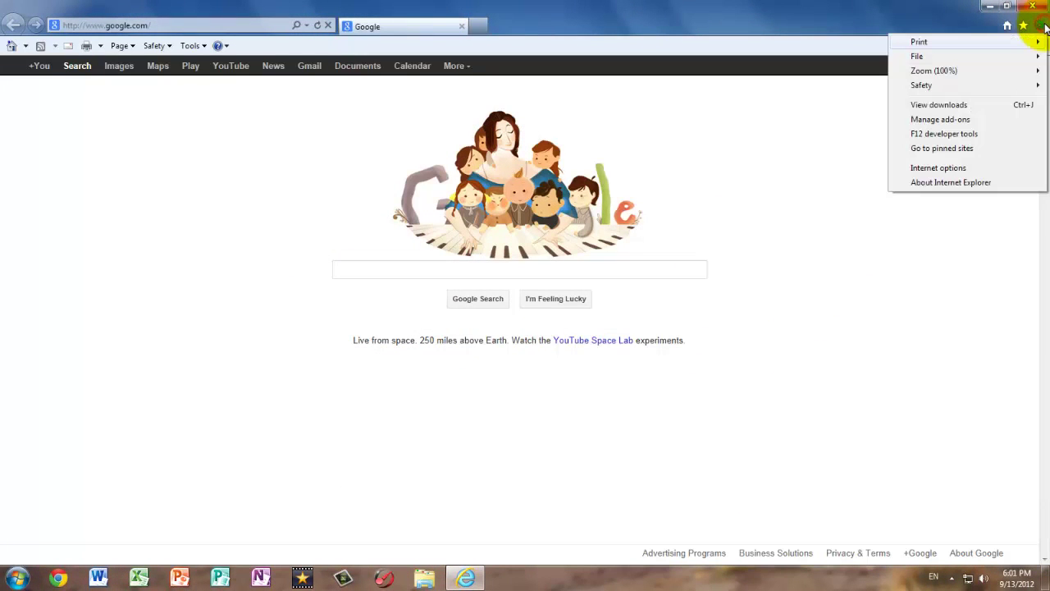
{"action": "left_click", "coordinate": [958, 168]}
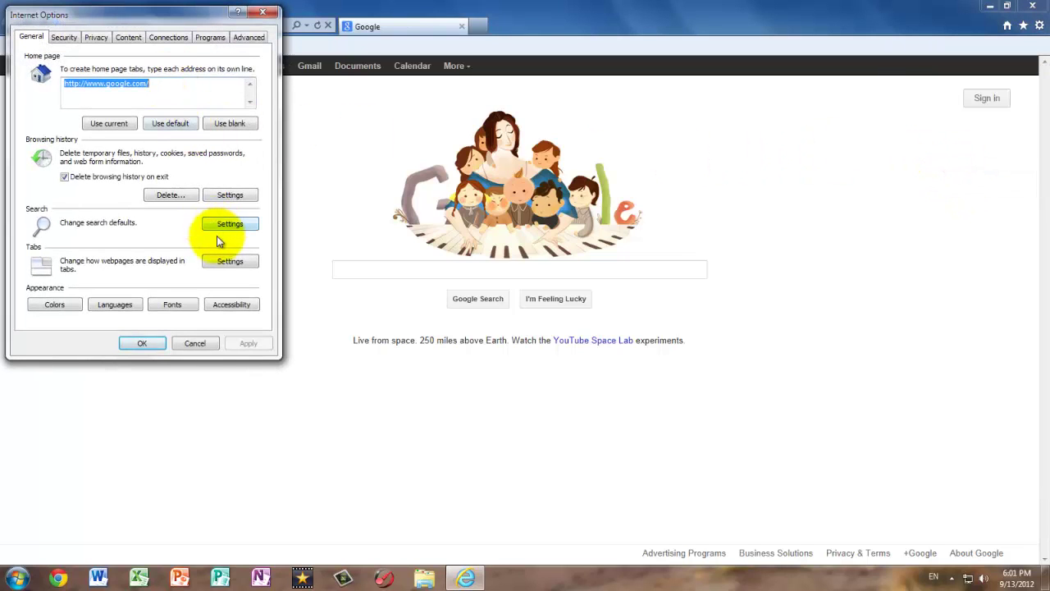
{"action": "left_click", "coordinate": [221, 196]}
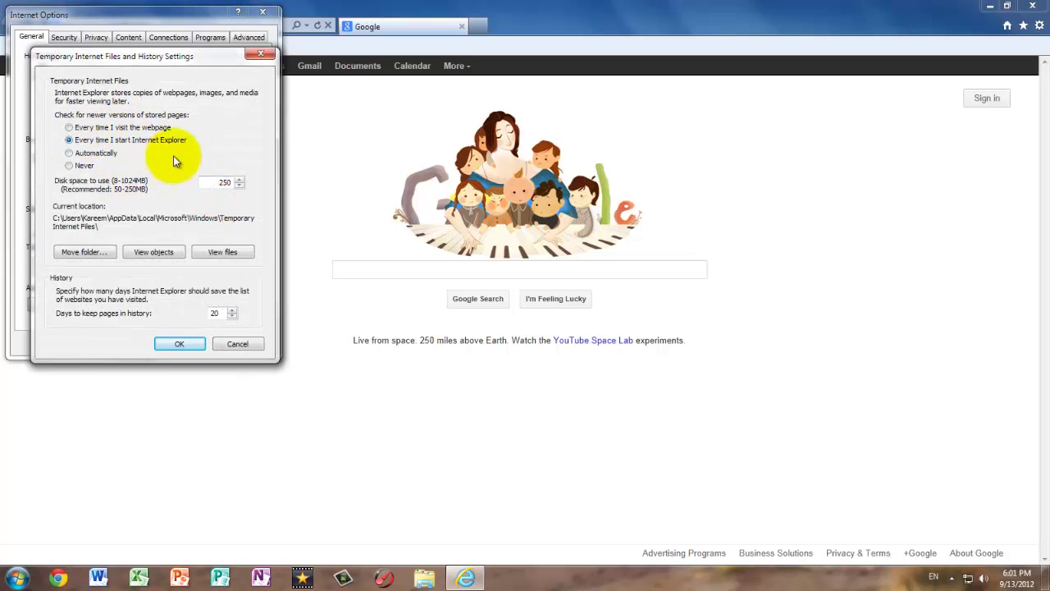
{"action": "double_click", "coordinate": [229, 176]}
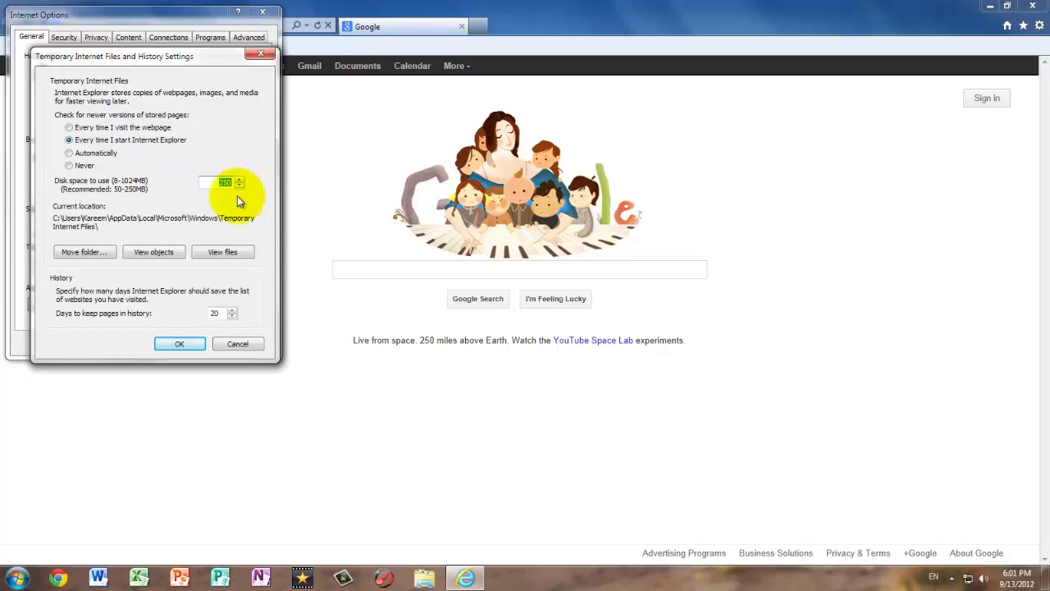
{"action": "left_click", "coordinate": [194, 345]}
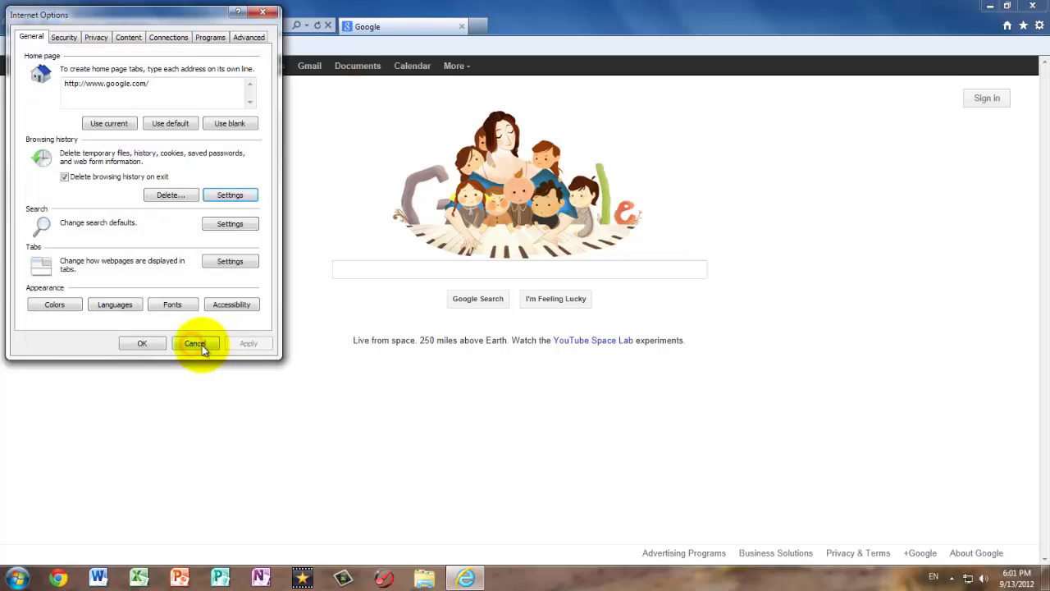
Close the Internet Options dialog and exit the browser
{"action": "left_click", "coordinate": [143, 343]}
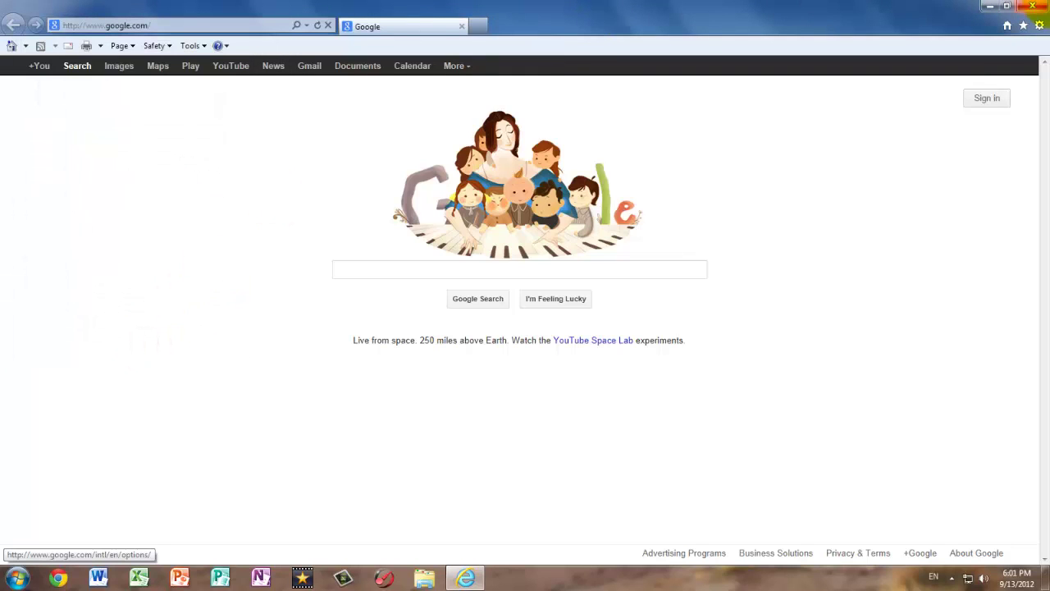
{"action": "left_click", "coordinate": [1032, 6]}
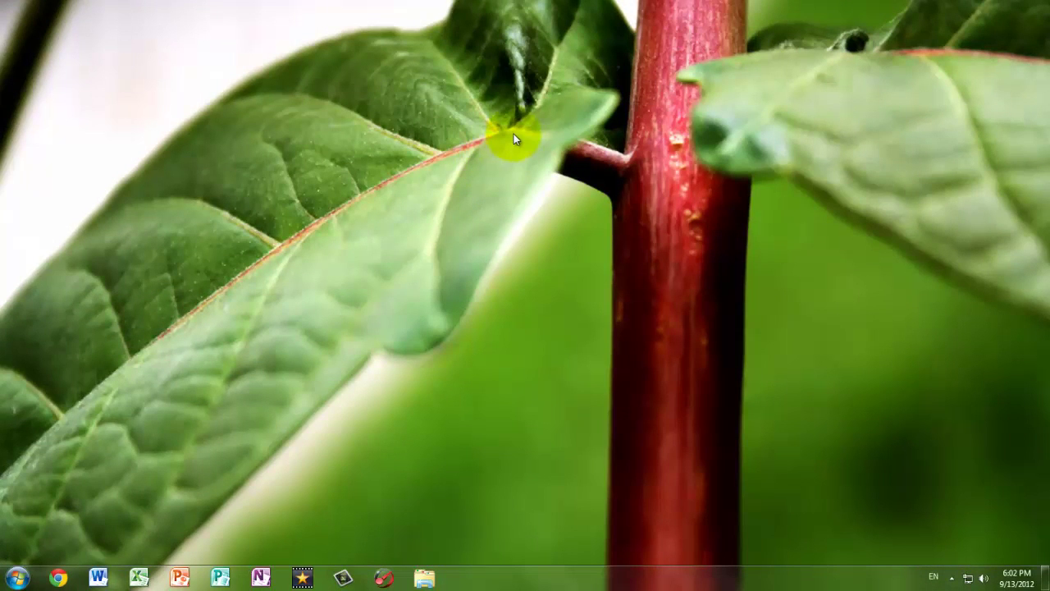
{"action": "left_click_drag", "start_coordinate": [497, 106], "coordinate": [618, 219]}
{"action": "left_click_drag", "start_coordinate": [538, 116], "coordinate": [696, 192]}
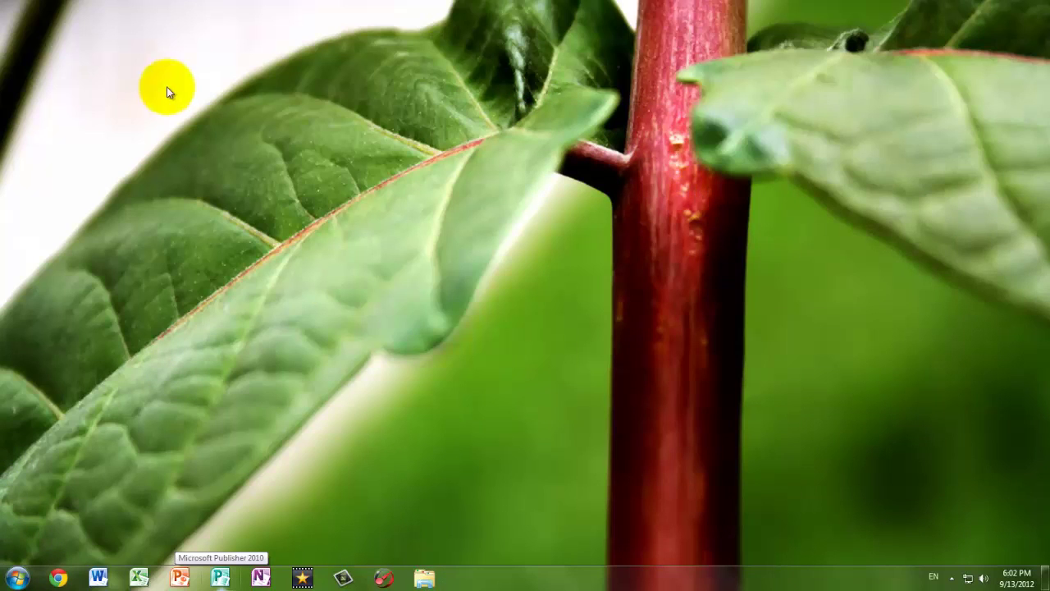
{"action": "mouse_move", "coordinate": [1, 7]}
{"action": "left_mouse_down"}
{"action": "mouse_move", "coordinate": [1046, 504]}
{"action": "mouse_move", "coordinate": [239, 196]}
{"action": "mouse_move", "coordinate": [1, 18]}
{"action": "left_mouse_up"}
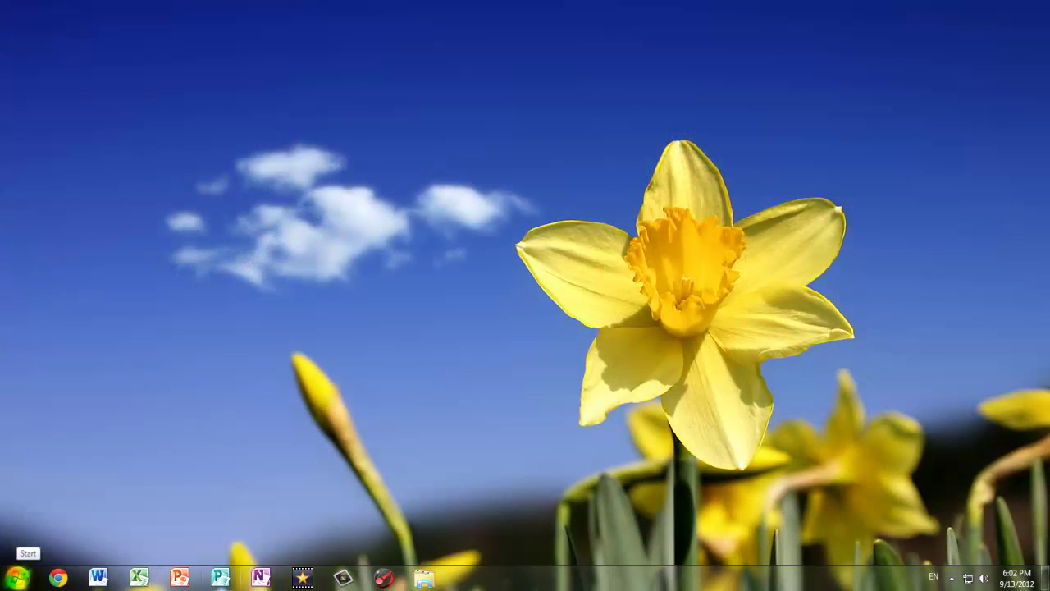
Find gpedit.msc and run it as administrator, then maximize the Local Group Policy Editor and widen its tree pane
{"action": "left_click", "coordinate": [16, 577]}
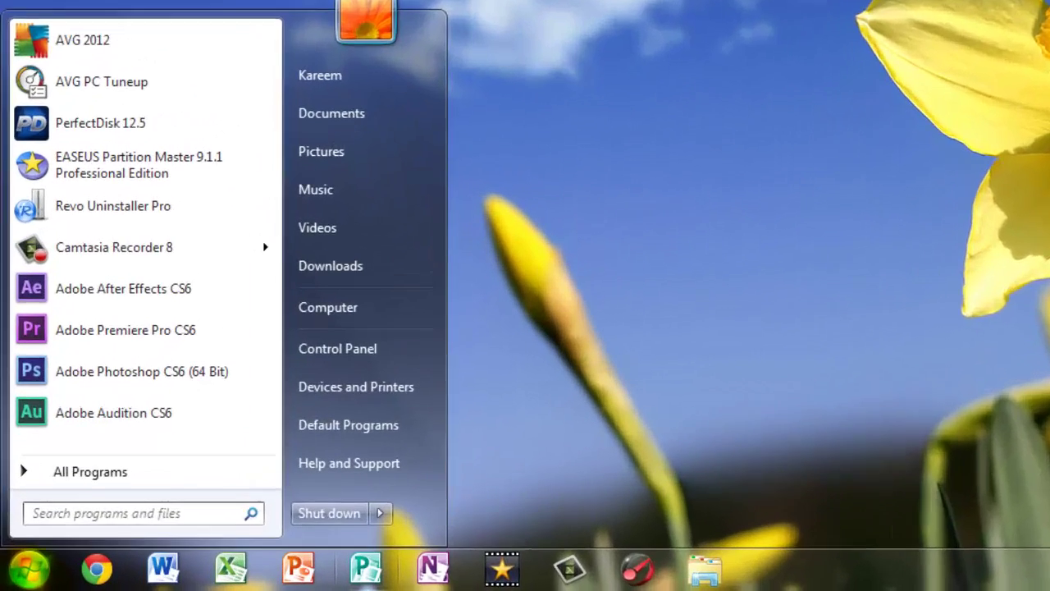
{"action": "type", "text": "gpedit.msc"}
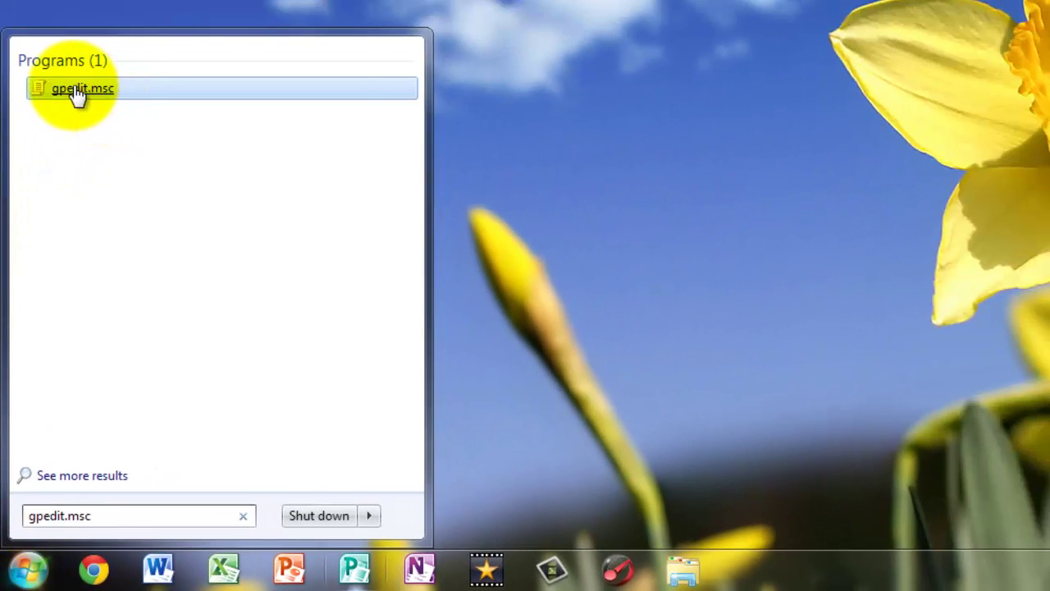
{"action": "right_click", "coordinate": [78, 95]}
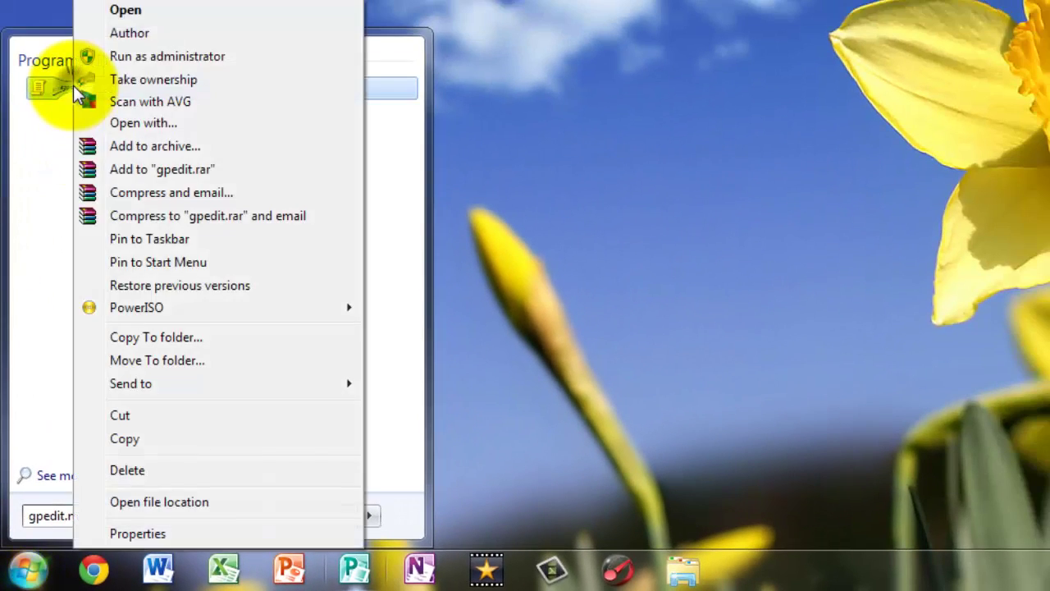
{"action": "left_click", "coordinate": [115, 47]}
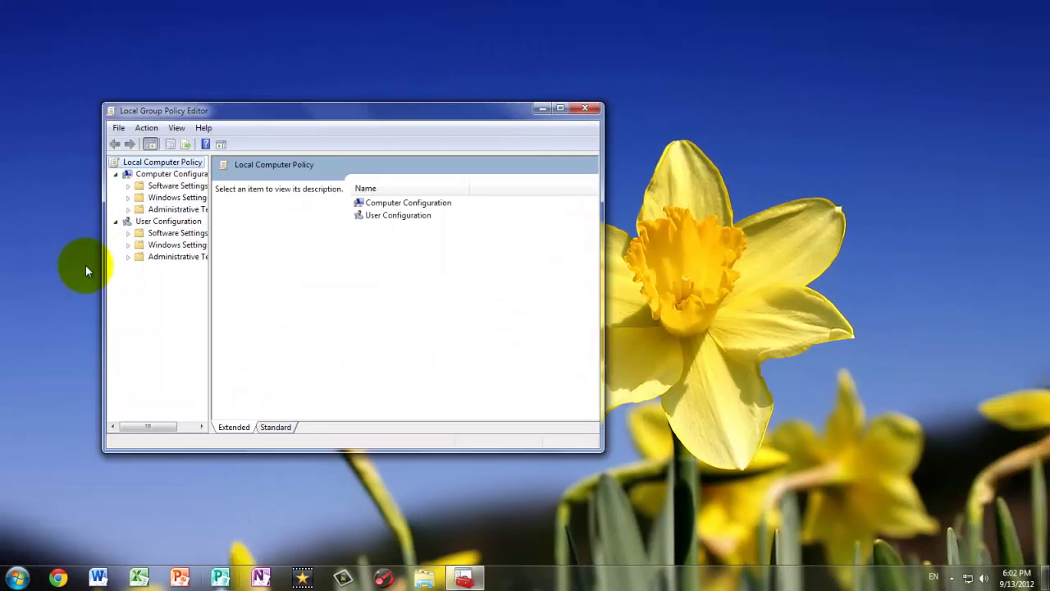
{"action": "left_click", "coordinate": [560, 108]}
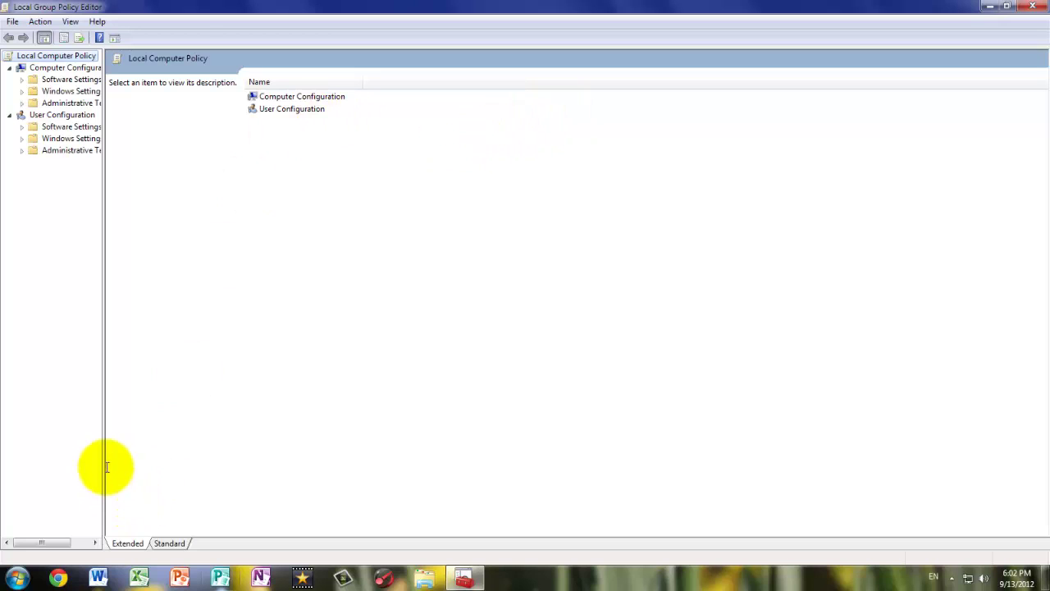
{"action": "left_click_drag", "start_coordinate": [100, 465], "coordinate": [474, 467]}
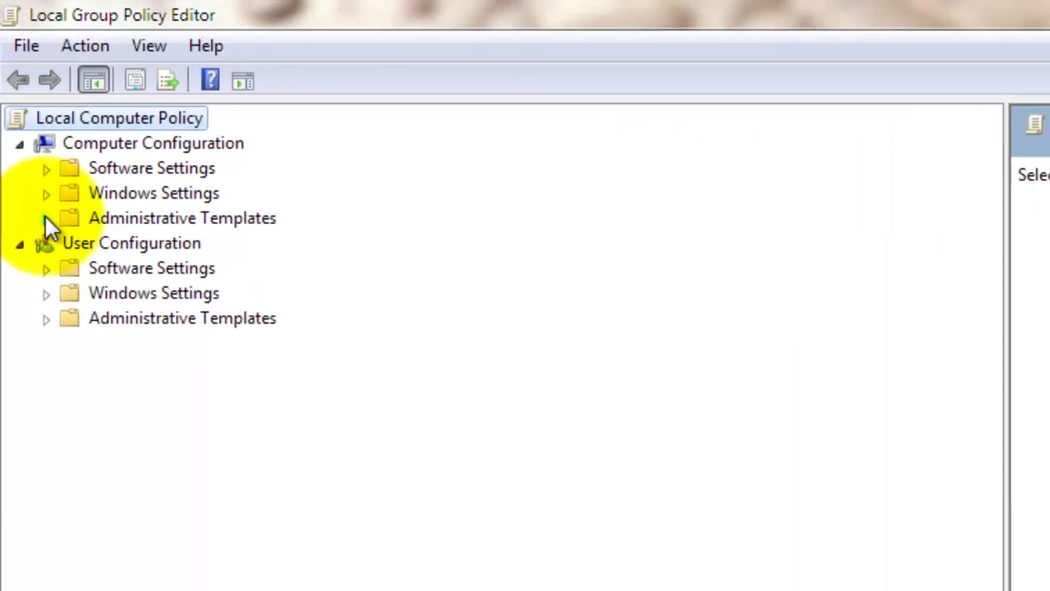
Show the QoS Packet Scheduler settings under Computer Configuration, Administrative Templates, Network
{"action": "left_click", "coordinate": [46, 218]}
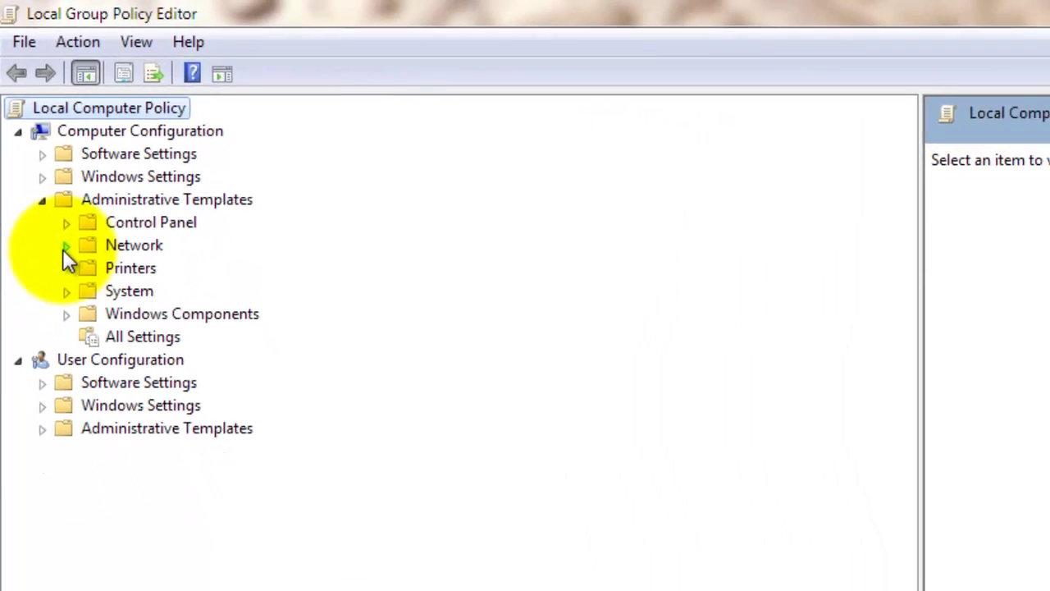
{"action": "left_click", "coordinate": [66, 246]}
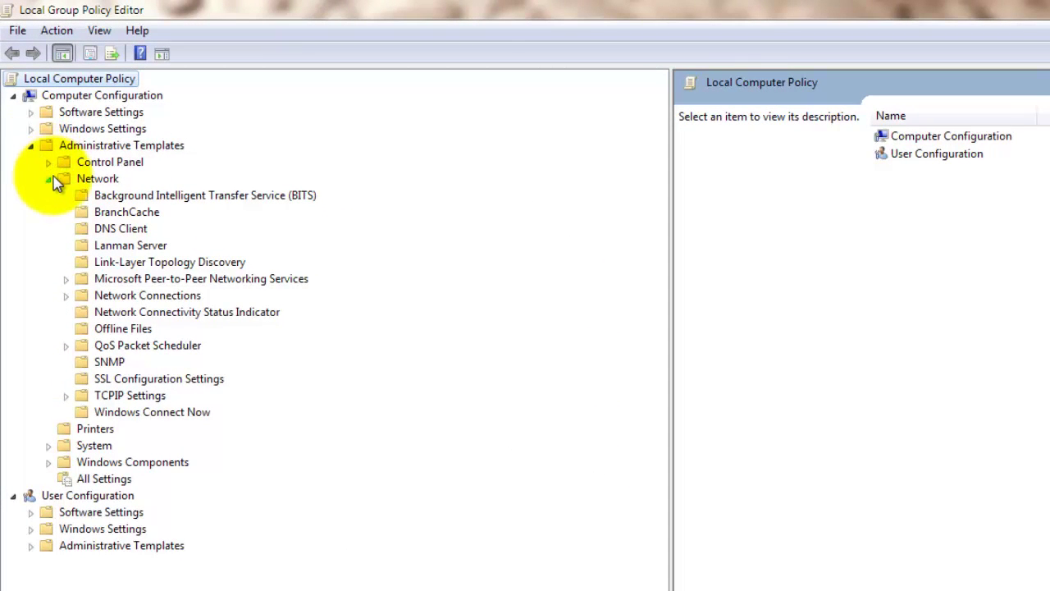
{"action": "left_click", "coordinate": [67, 347]}
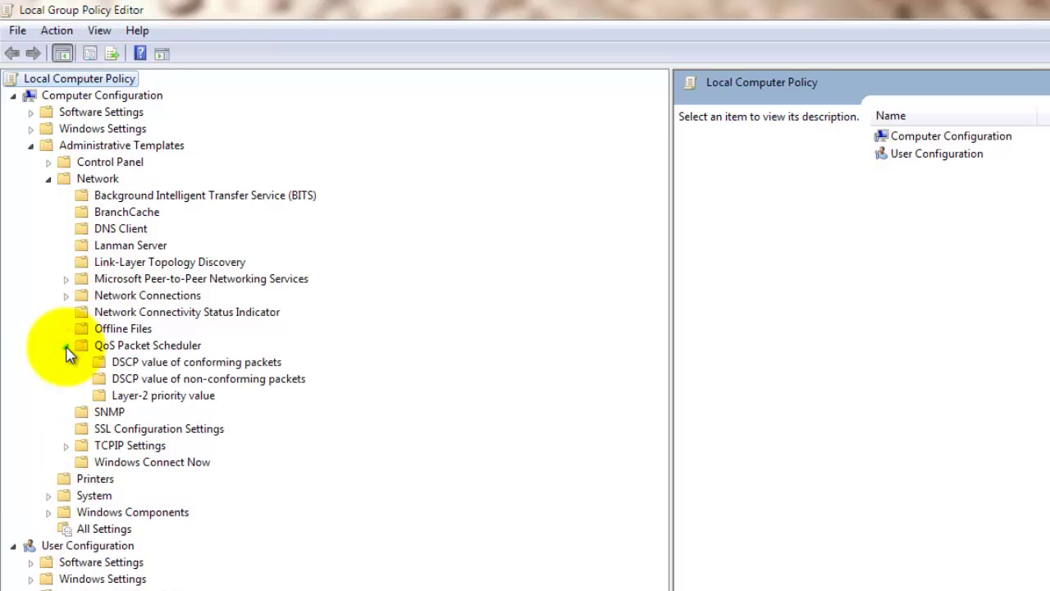
{"action": "left_click", "coordinate": [149, 347]}
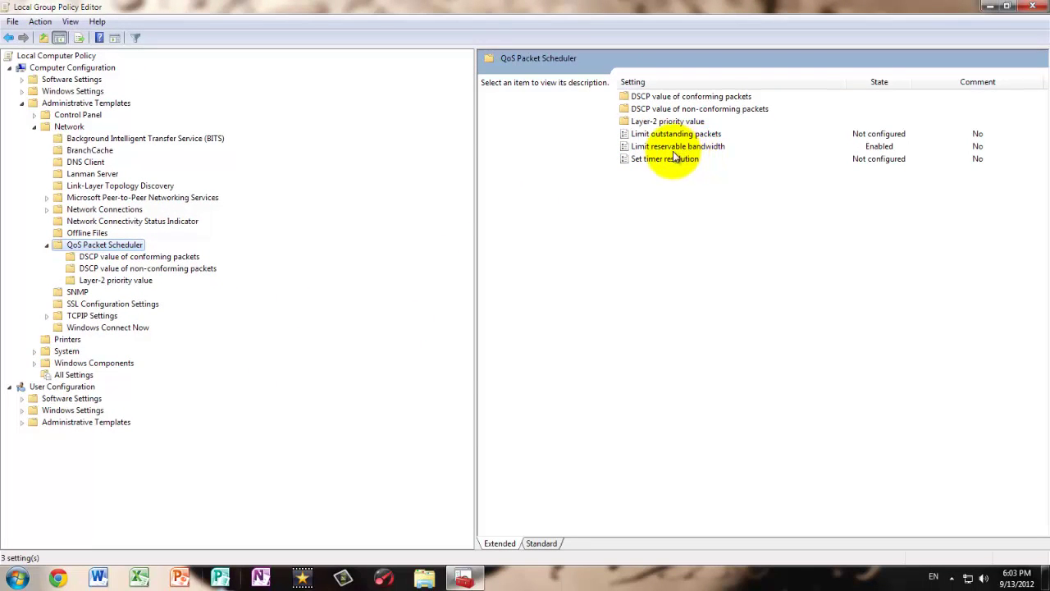
Enable the Limit reservable bandwidth policy with a bandwidth limit of 0 %, save it, and close the policy editor
{"action": "double_click", "coordinate": [673, 148]}
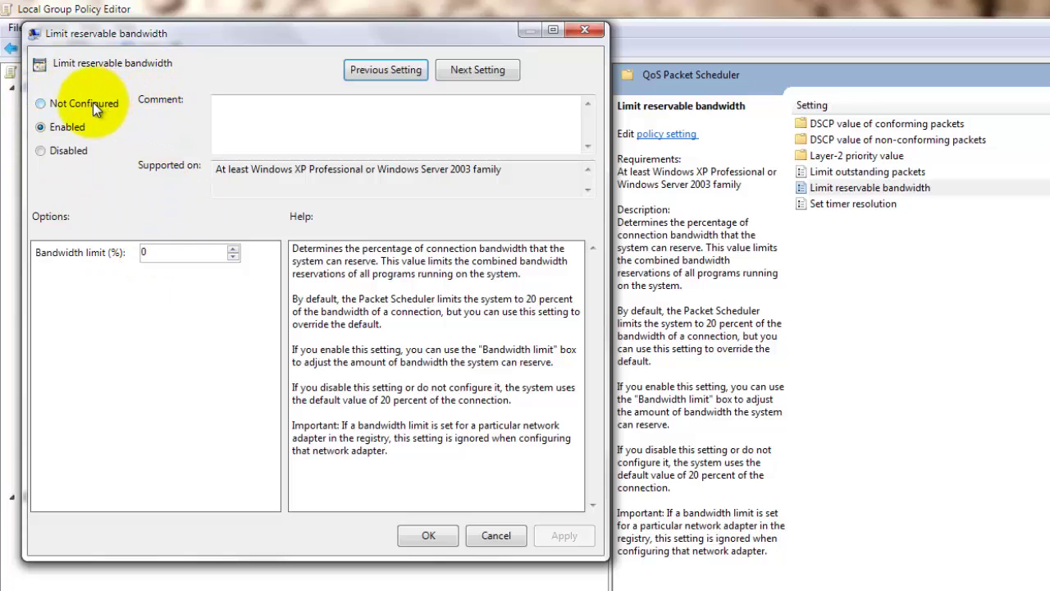
{"action": "left_click", "coordinate": [57, 126]}
{"action": "left_click_drag", "start_coordinate": [176, 252], "coordinate": [141, 253]}
{"action": "type", "text": "0"}
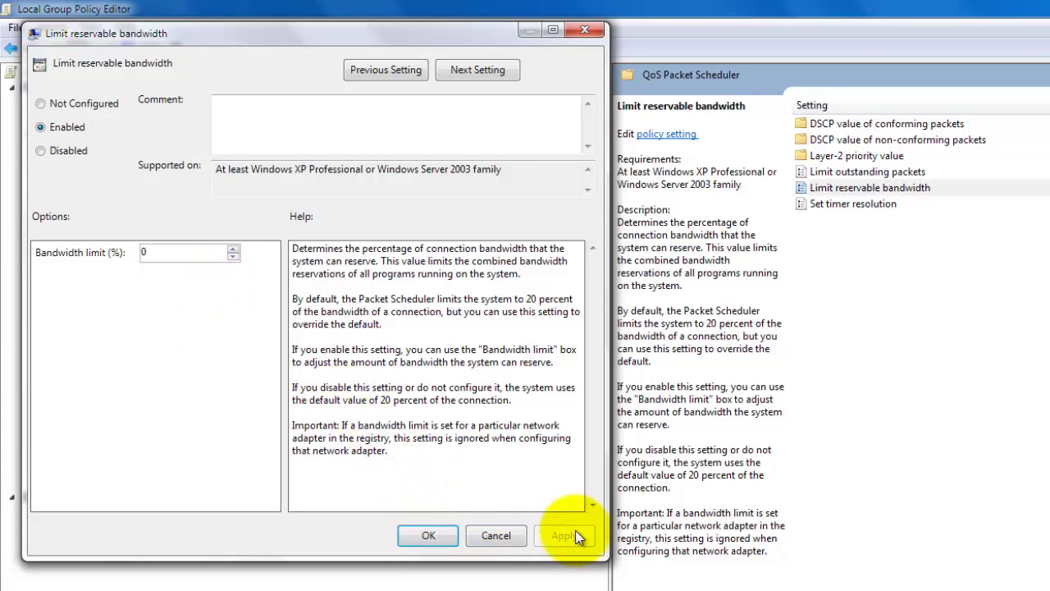
{"action": "left_click", "coordinate": [435, 535]}
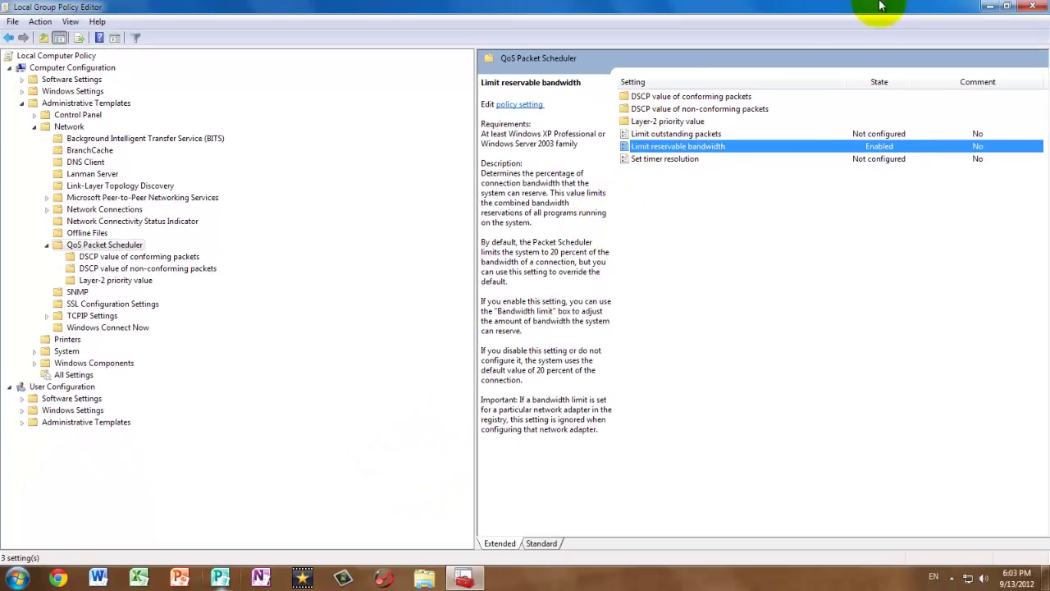
{"action": "left_click", "coordinate": [1032, 6]}
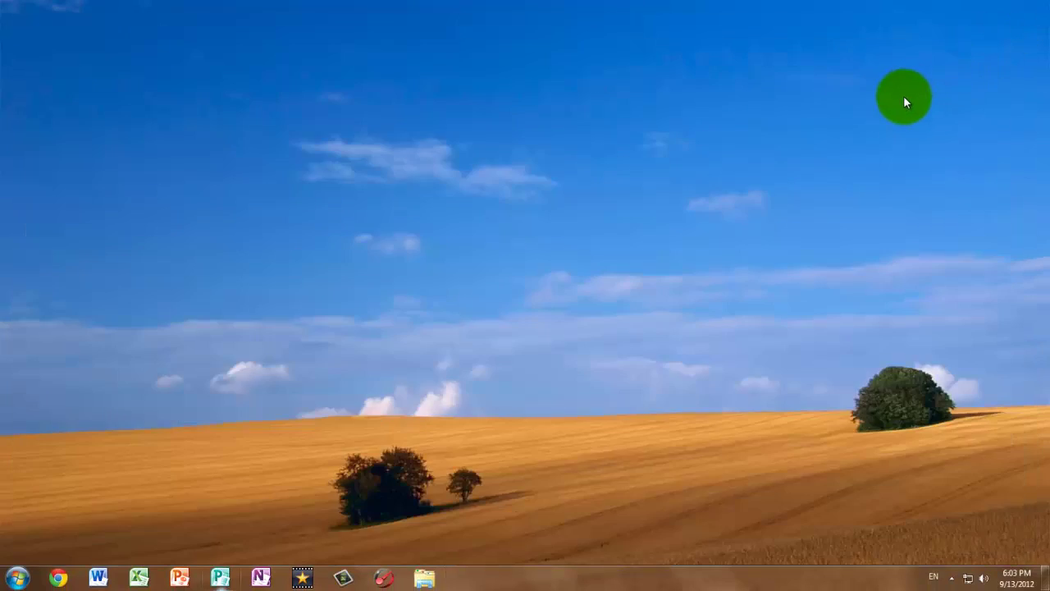